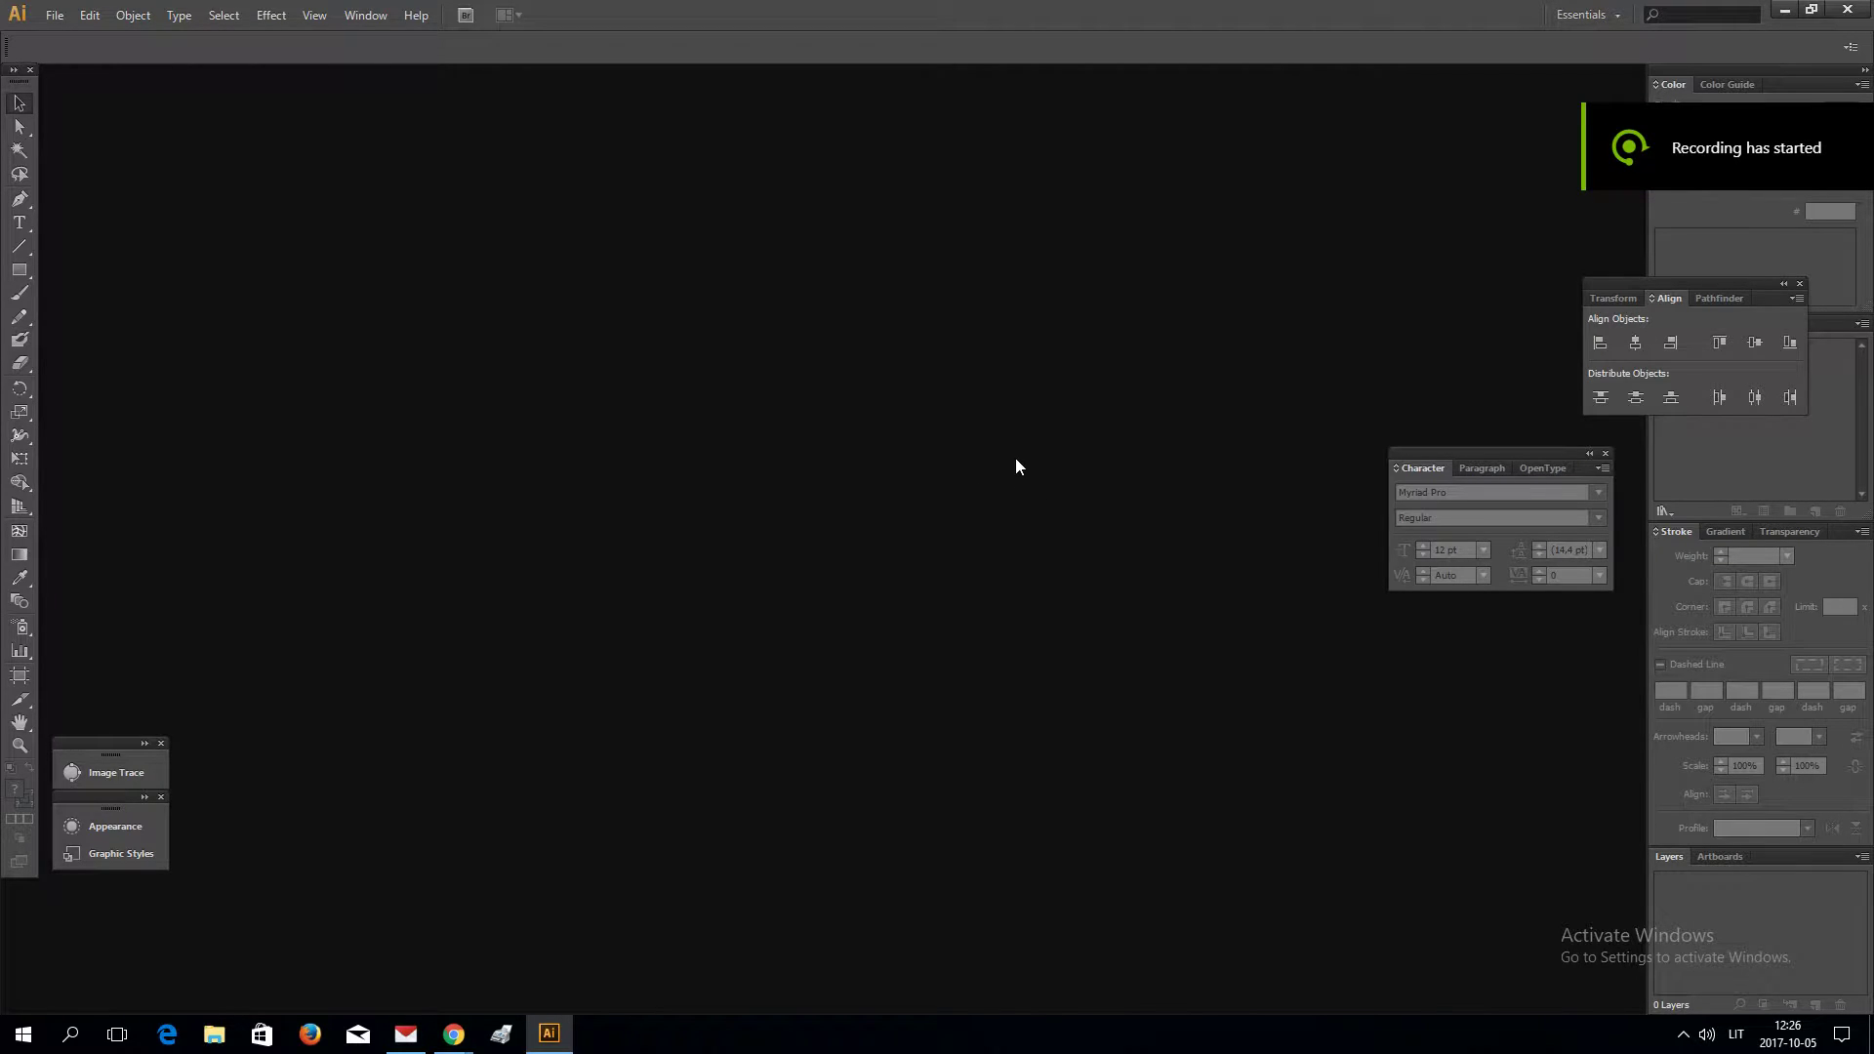
# Step: Create a new document with the offered artboard settings
pyautogui.click(55, 14)
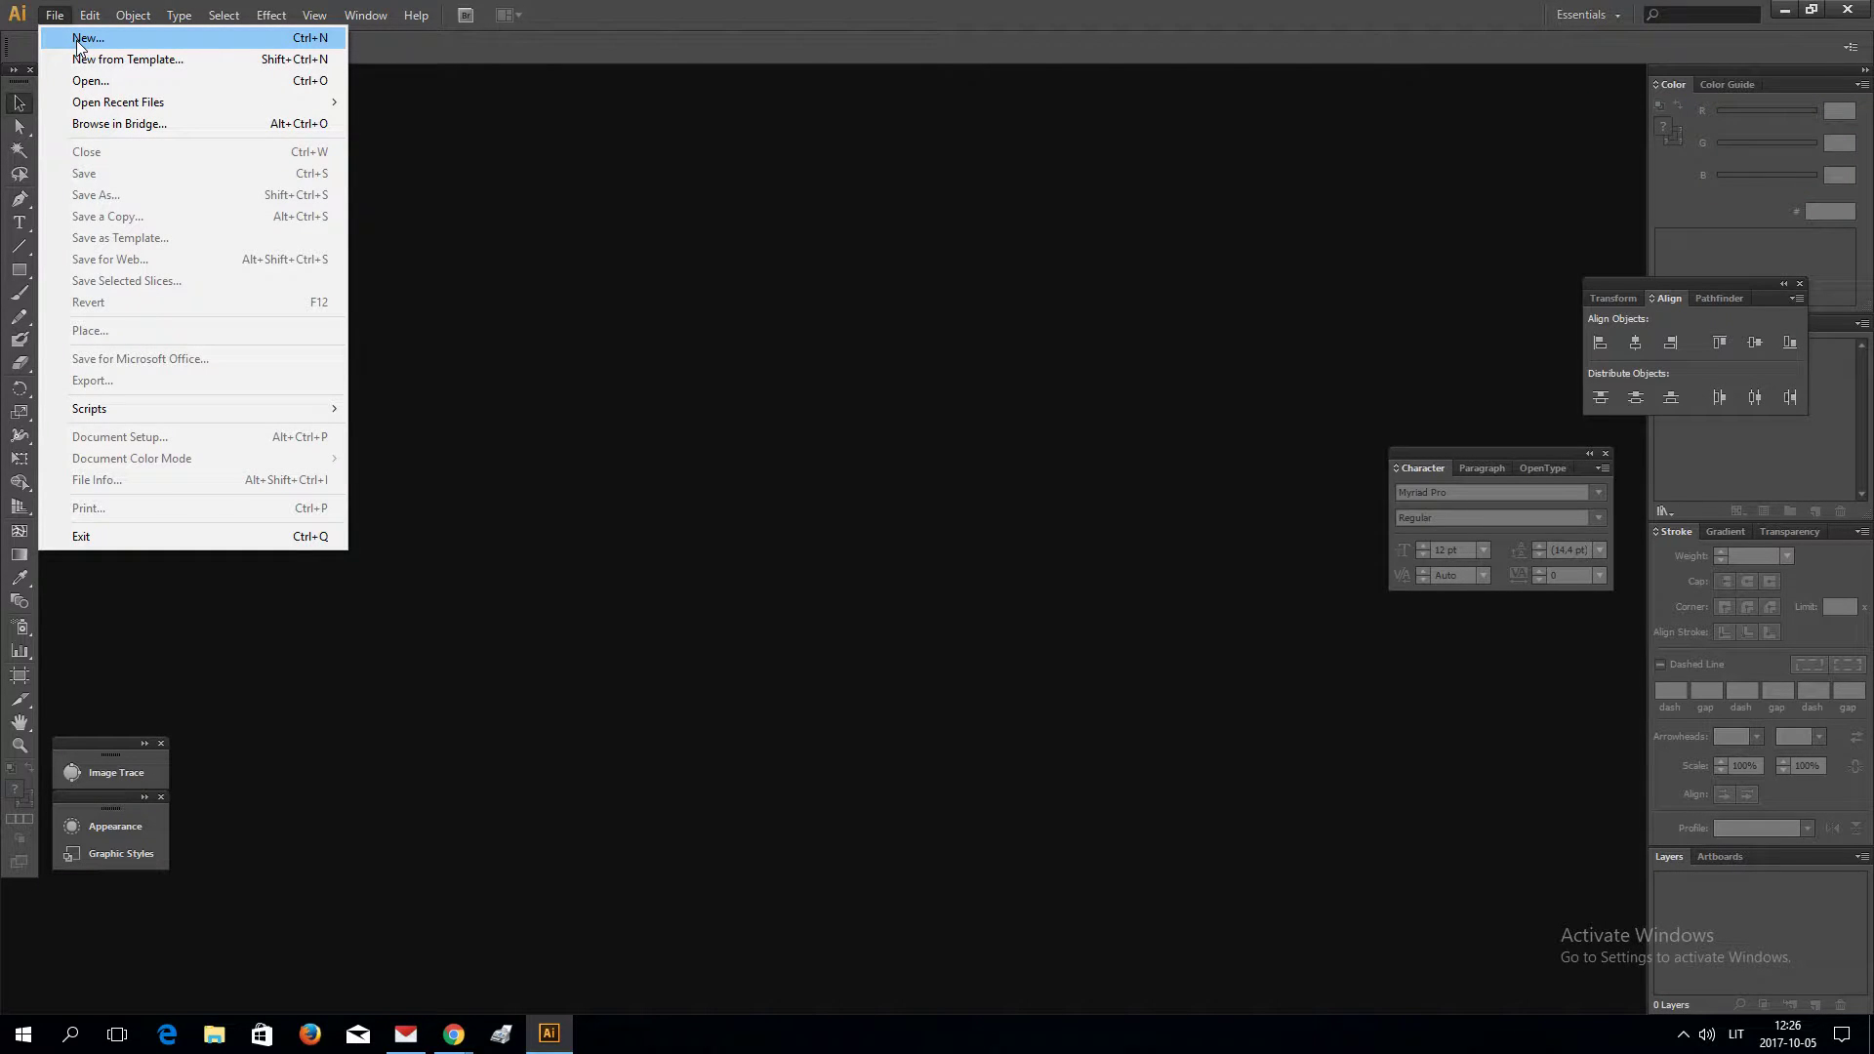
pyautogui.click(78, 41)
pyautogui.click(1046, 787)
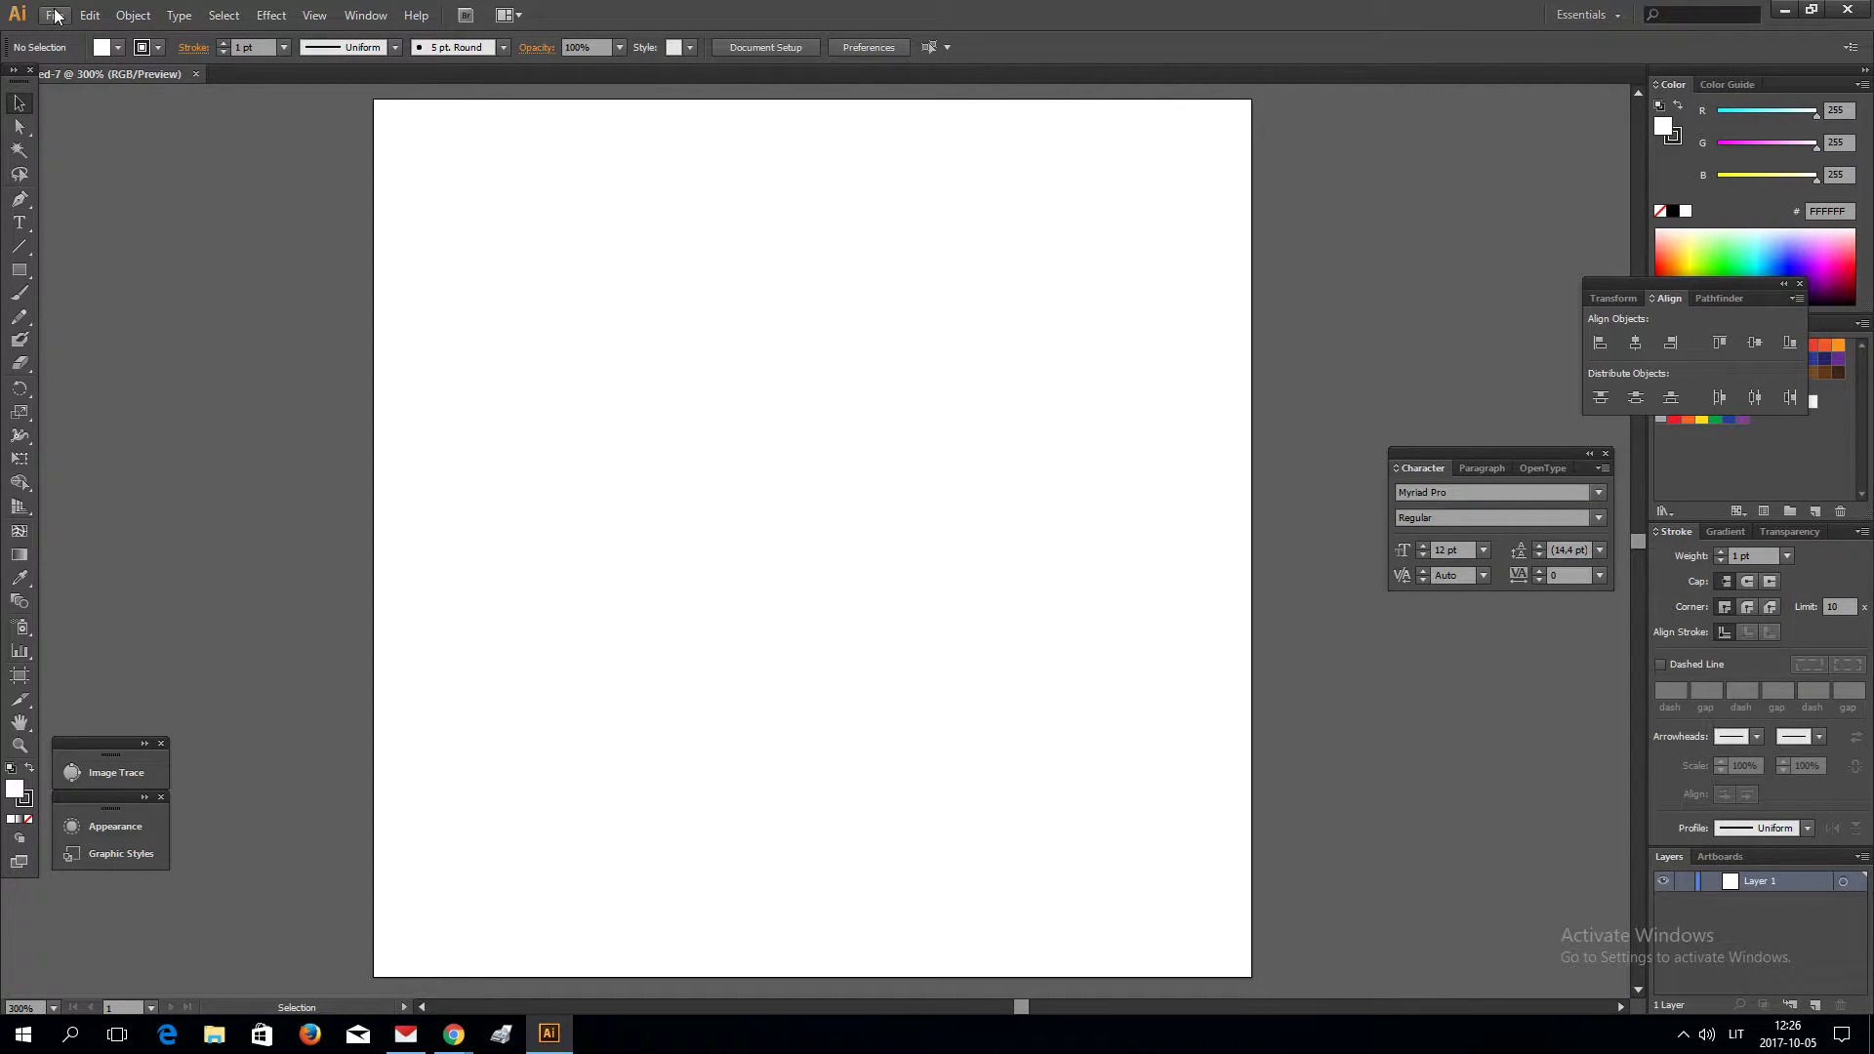
# Step: Draw a 300 × 300 px square covering the whole artboard, with no stroke and a black fill
pyautogui.click(29, 800)
pyautogui.click(28, 819)
pyautogui.click(15, 789)
pyautogui.click(20, 269)
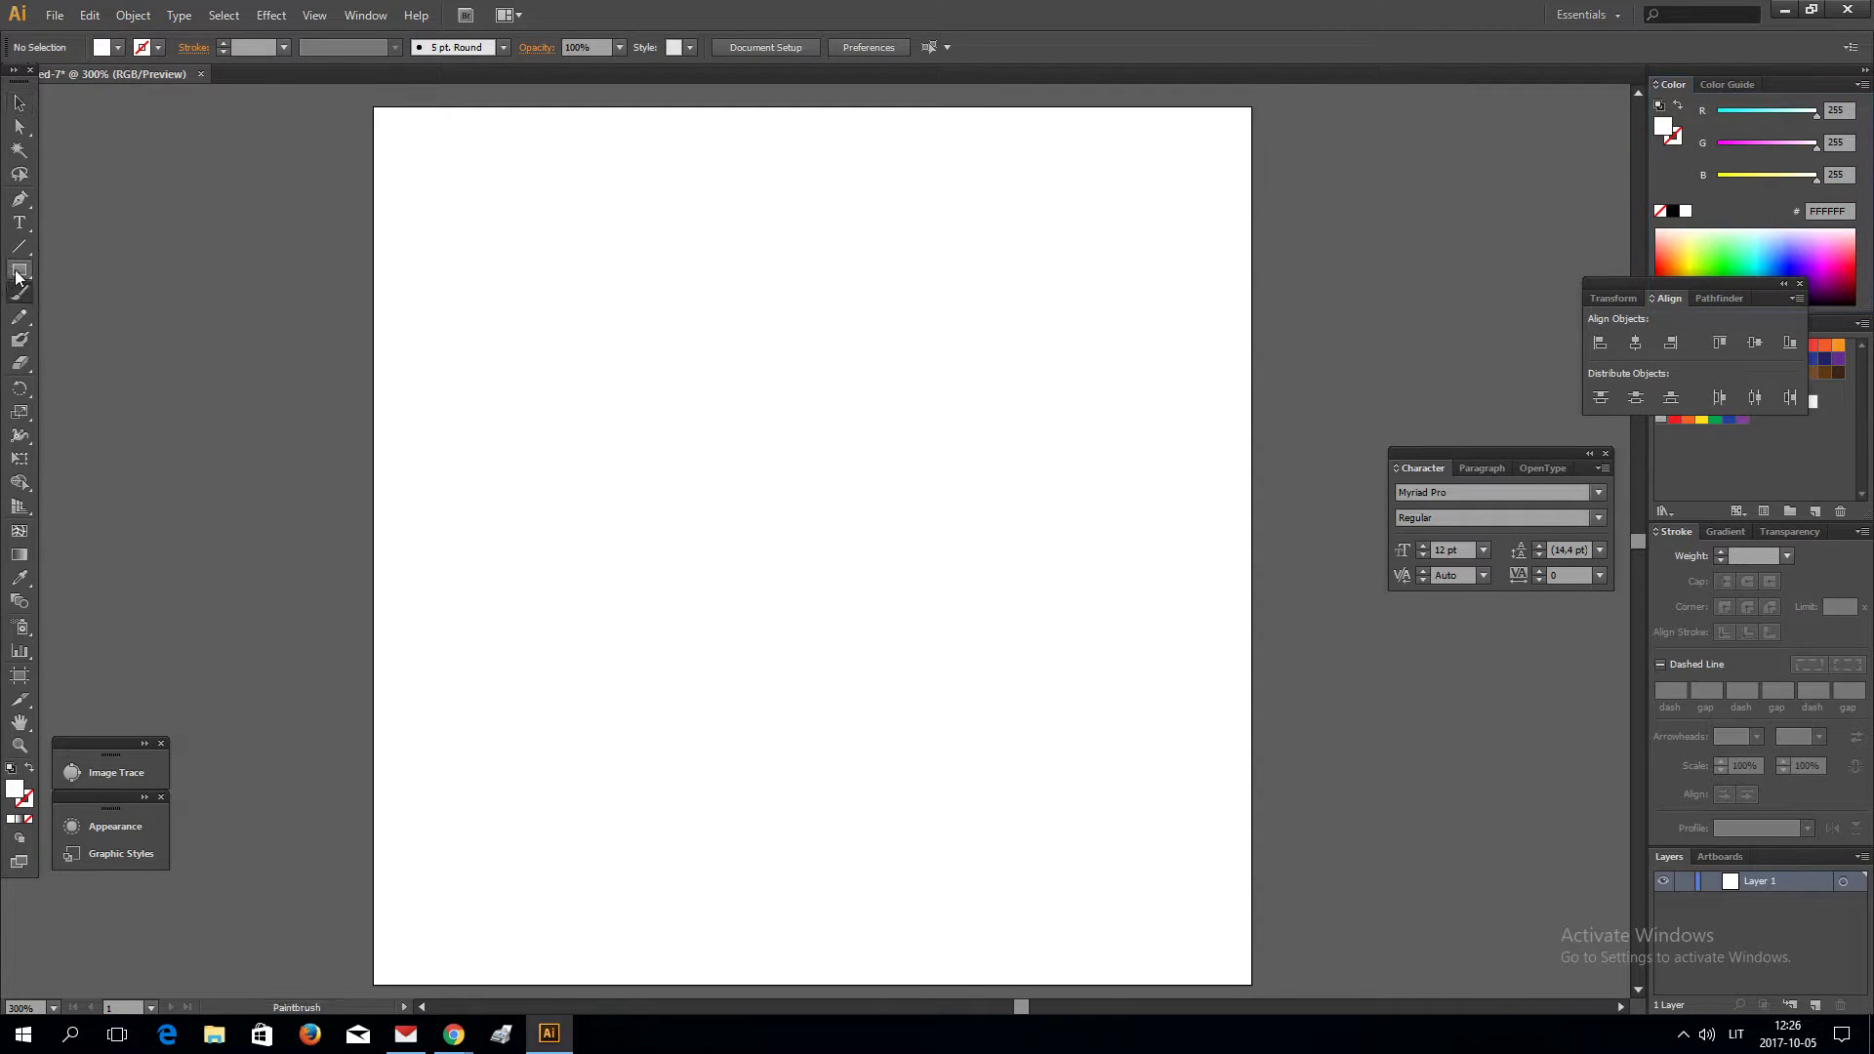
pyautogui.click(372, 105)
pyautogui.click(889, 548)
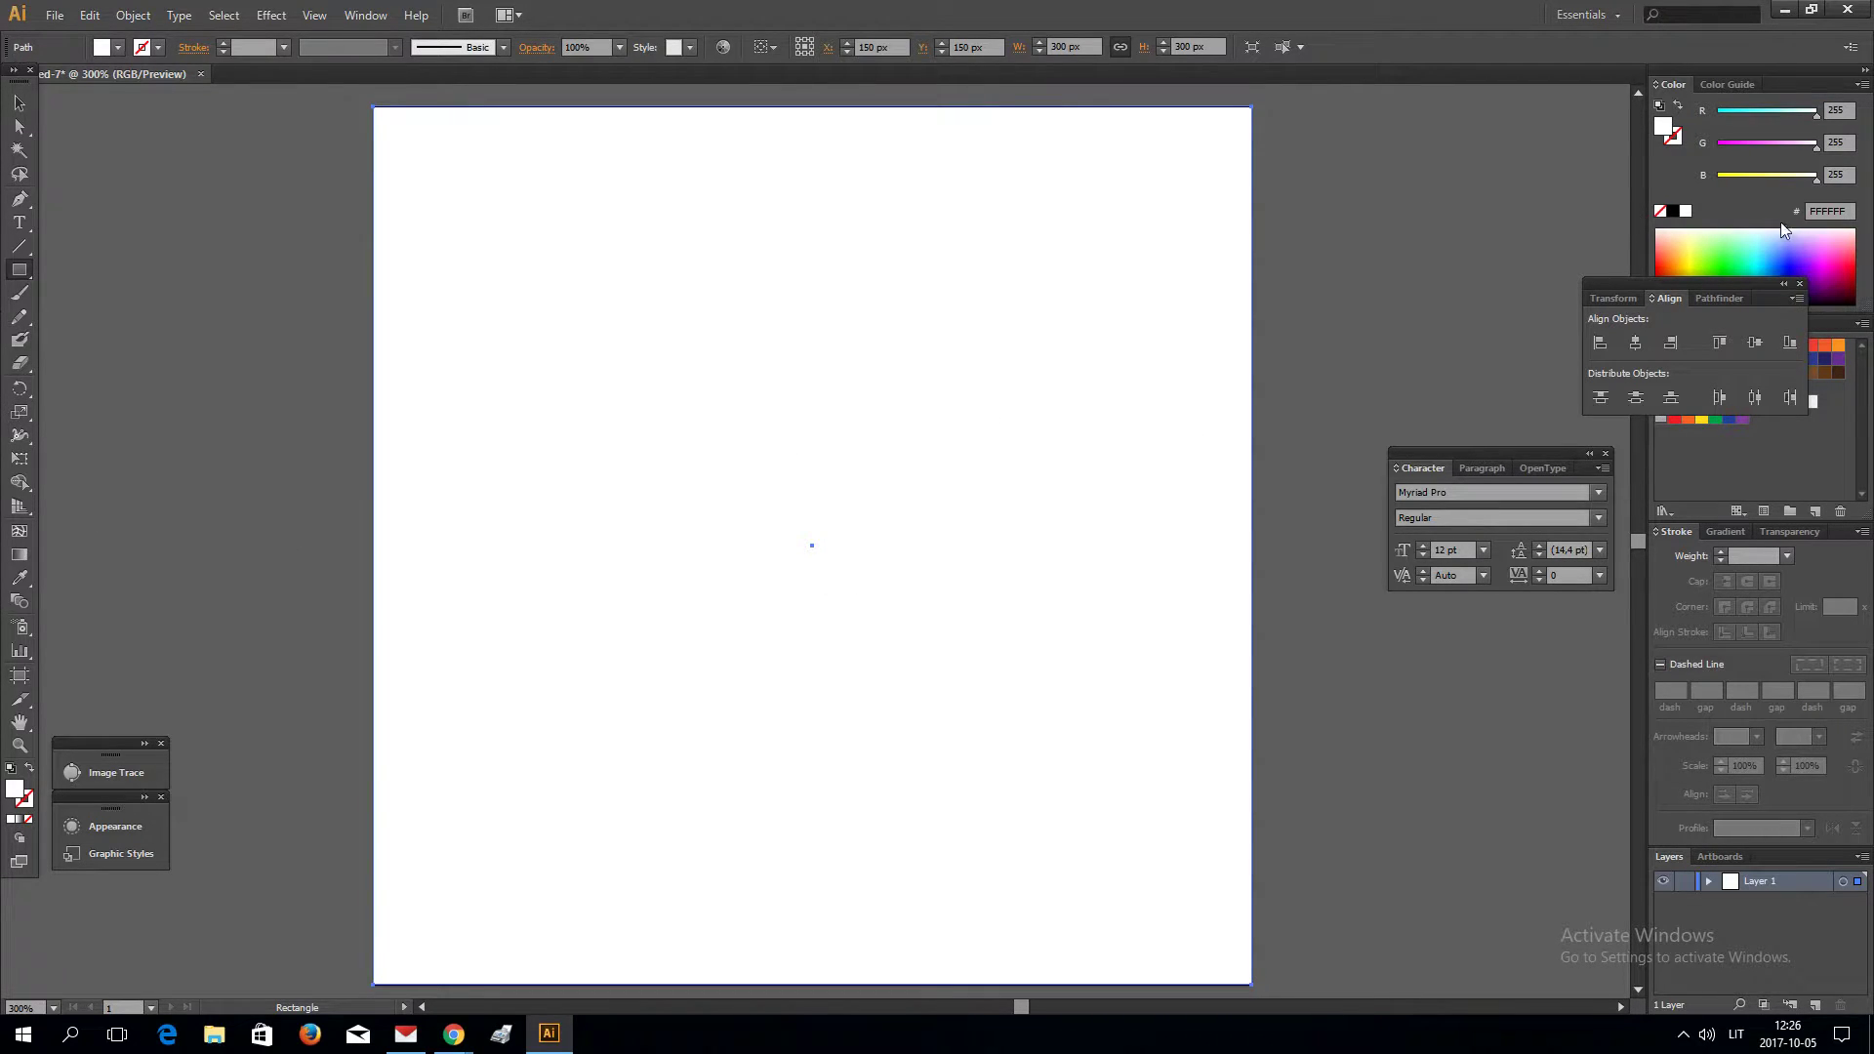
pyautogui.click(1673, 214)
# Step: Use the Mesh tool to add seven vertical mesh lines along the upper edge of the black square
pyautogui.click(20, 531)
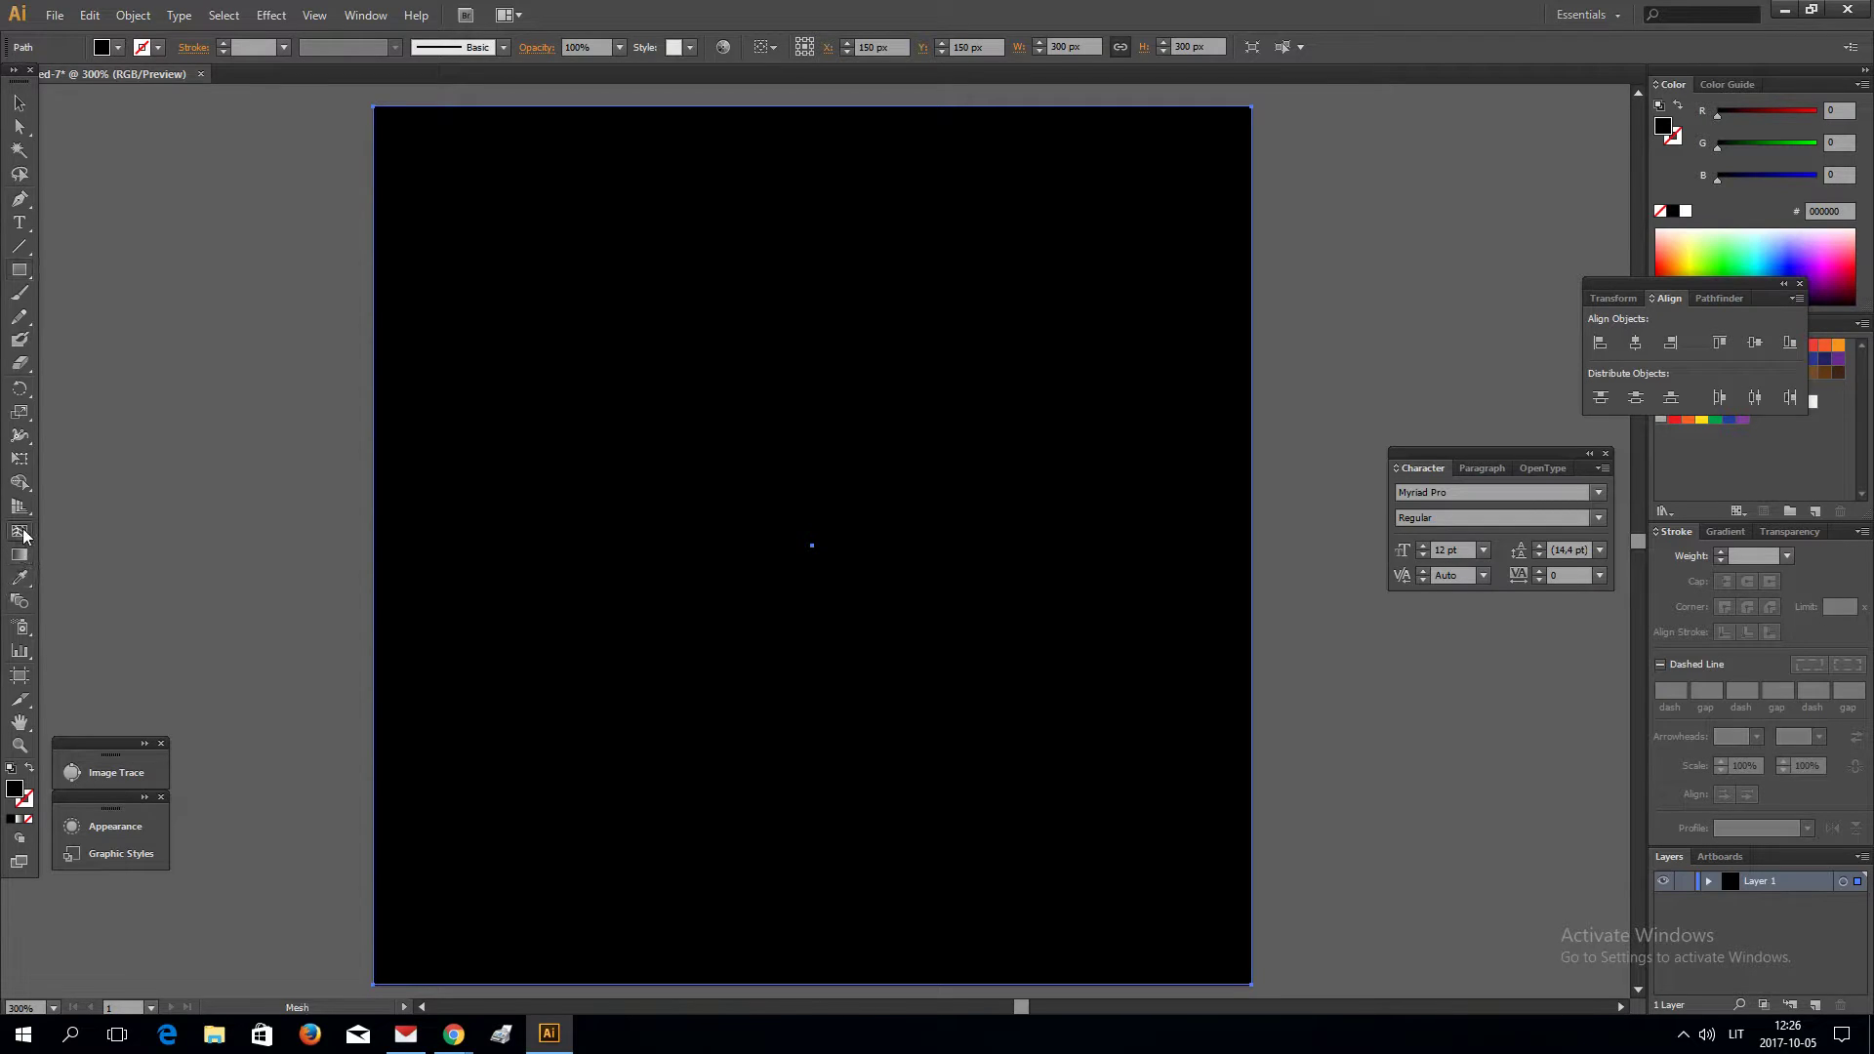
pyautogui.scroll(-3, 840, 562)
pyautogui.scroll(2, 830, 564)
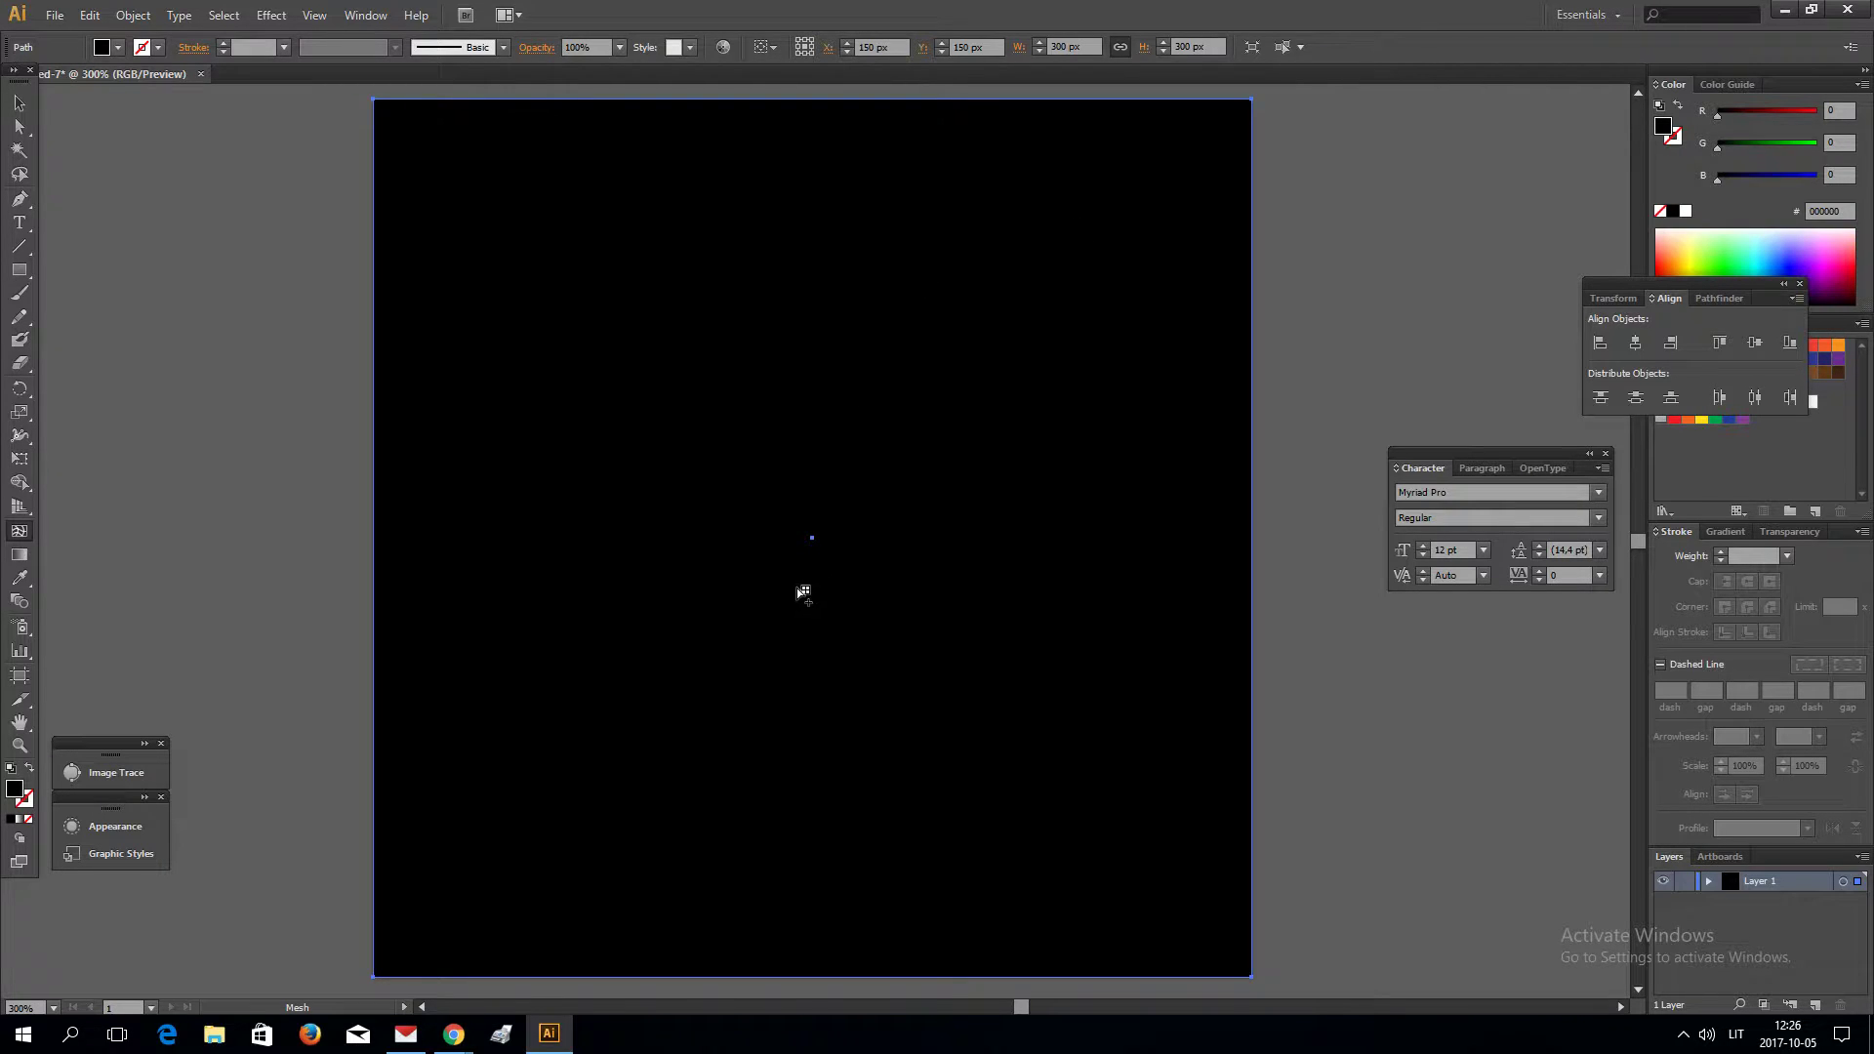
pyautogui.click(458, 99)
pyautogui.click(538, 99)
pyautogui.click(652, 98)
pyautogui.click(757, 98)
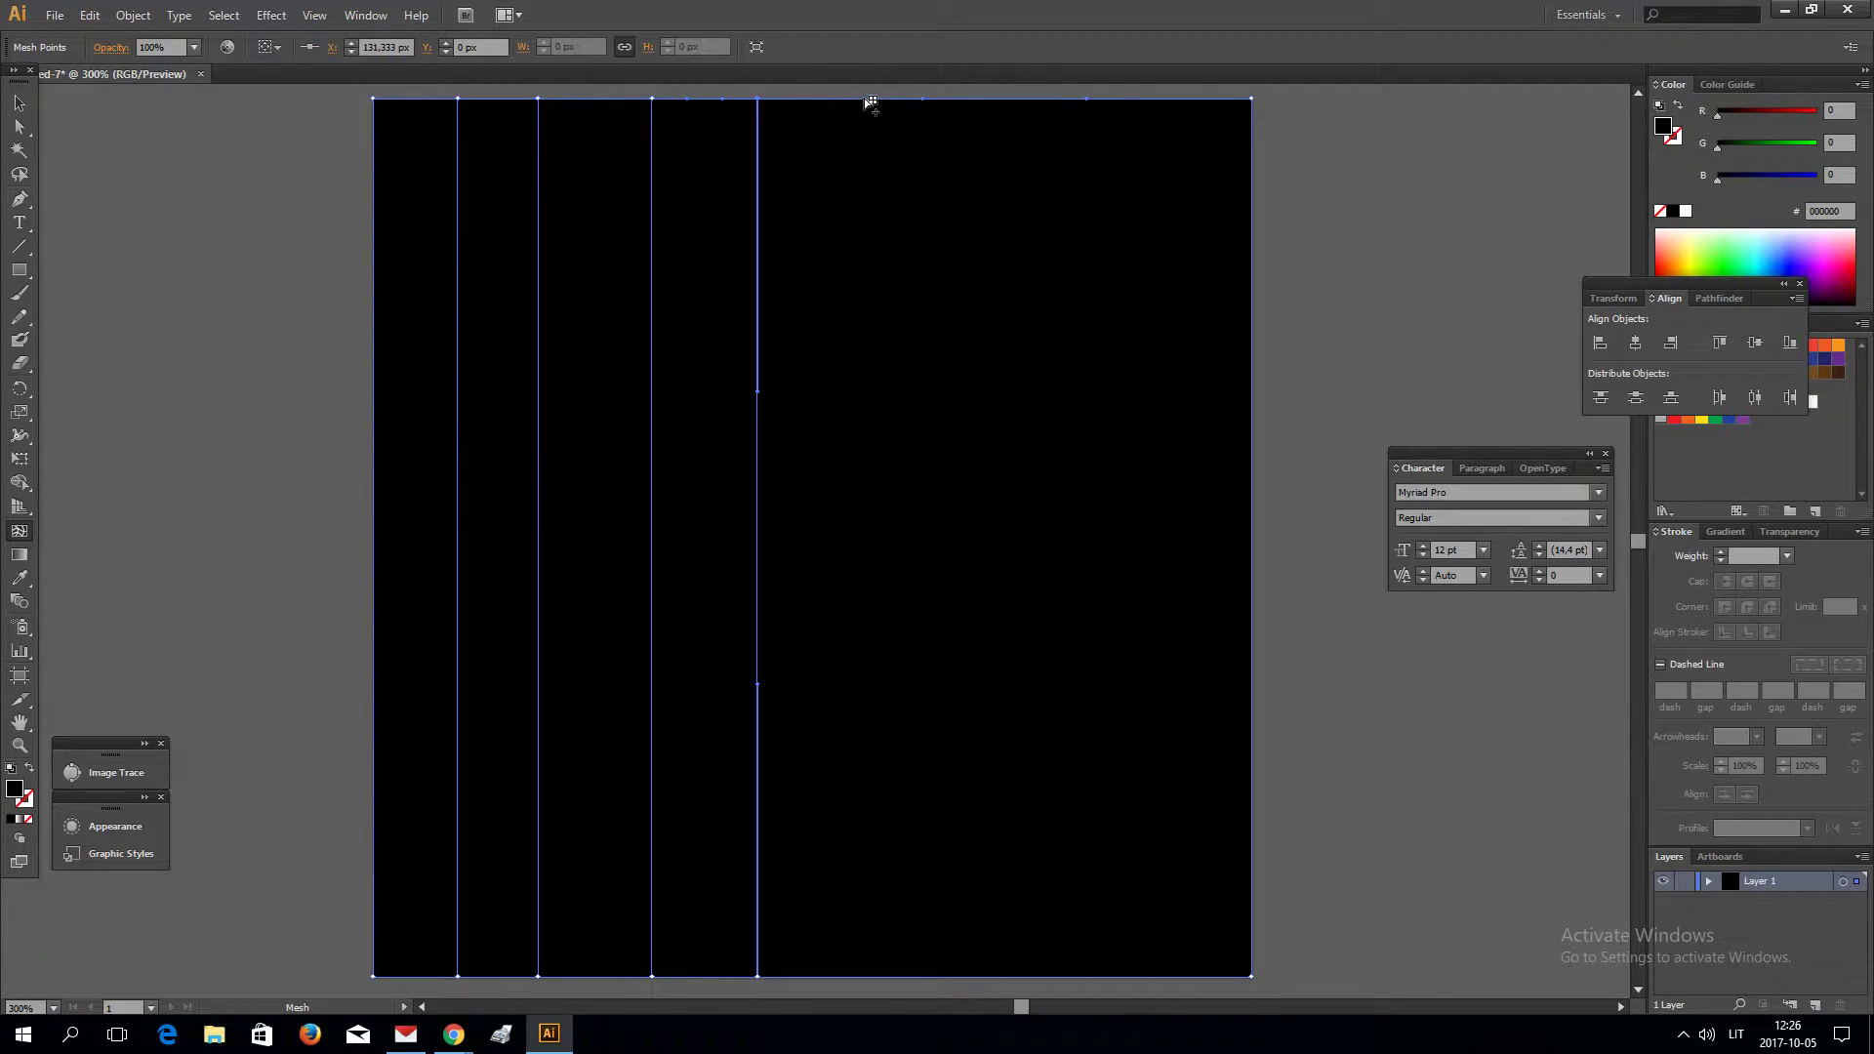
pyautogui.click(864, 99)
pyautogui.click(955, 100)
pyautogui.click(1093, 100)
# Step: Add a horizontal mesh line across the middle of the square, at about Y 153 px
pyautogui.click(20, 125)
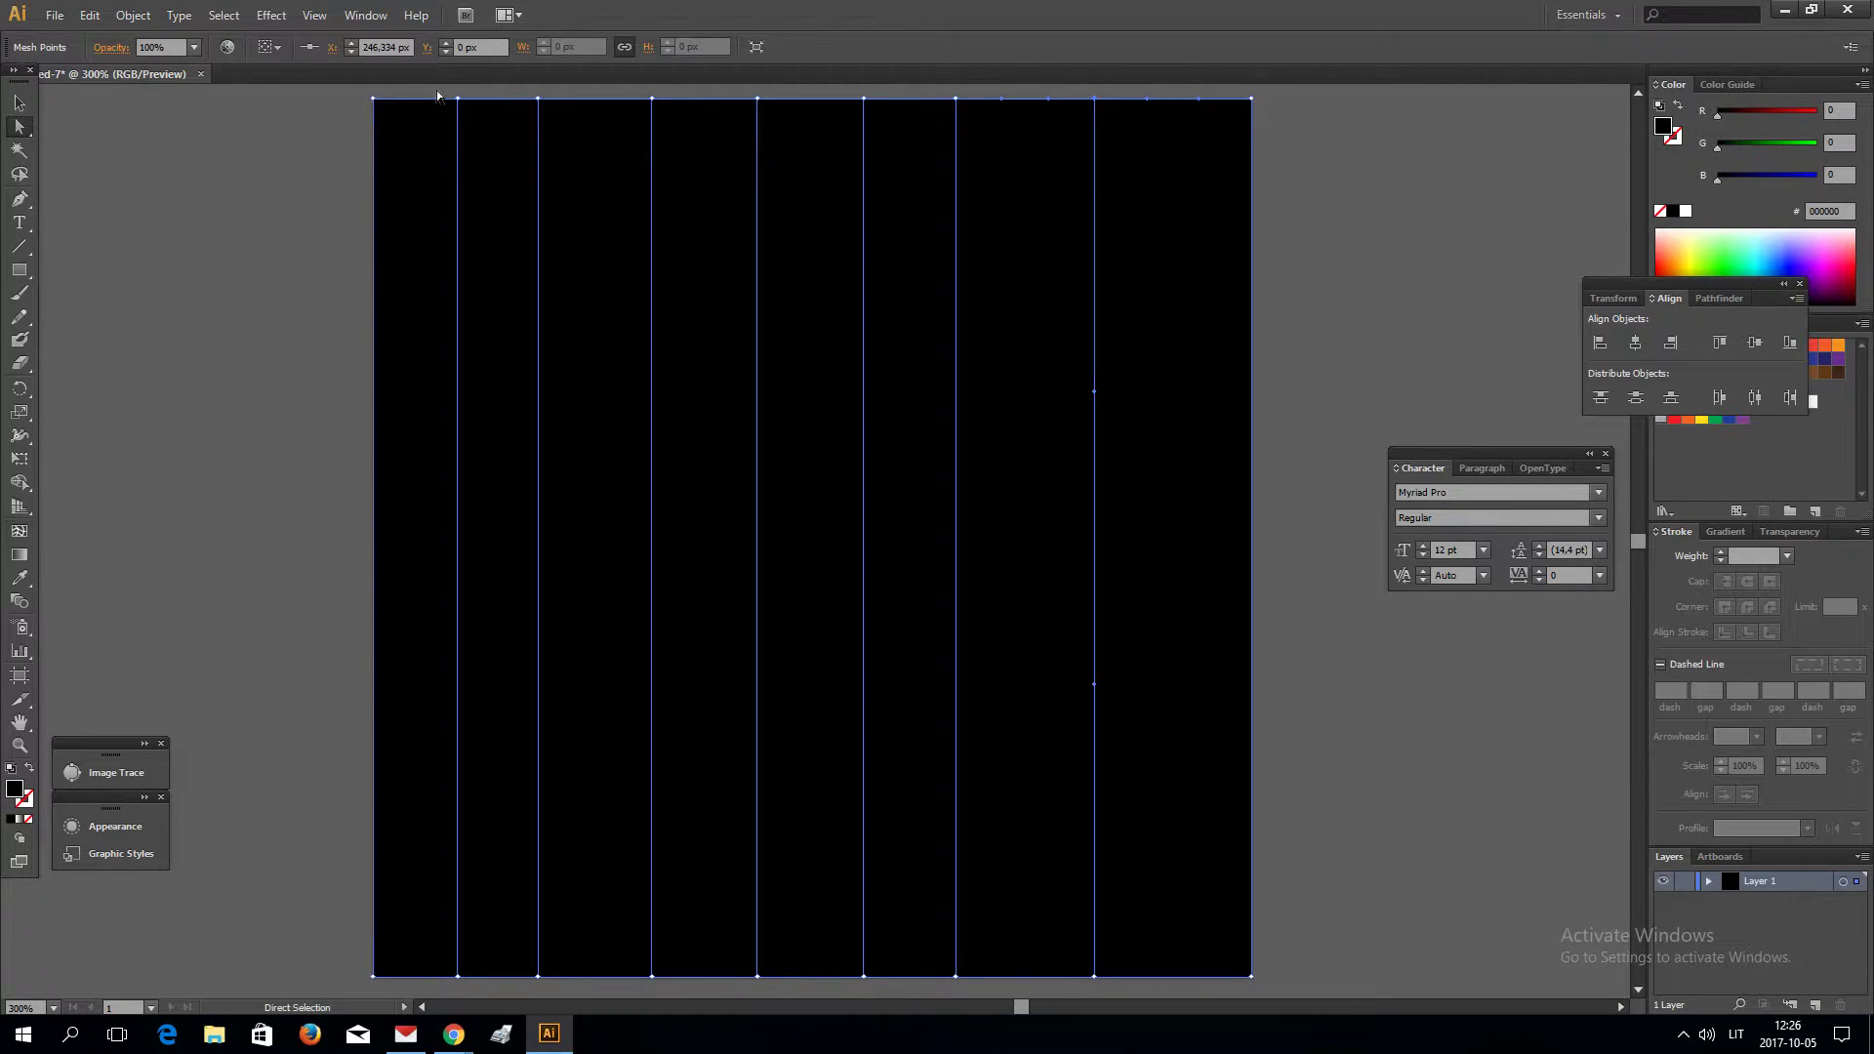
pyautogui.moveTo(443, 94); pyautogui.dragTo(493, 976)
pyautogui.click(20, 530)
pyautogui.click(458, 546)
# Step: Select the middle-row points on every other vertical mesh line, switch their colour to grayscale and set it to 88% black
pyautogui.click(20, 126)
pyautogui.keyDown('shift'); pyautogui.click(653, 546); pyautogui.keyUp('shift')
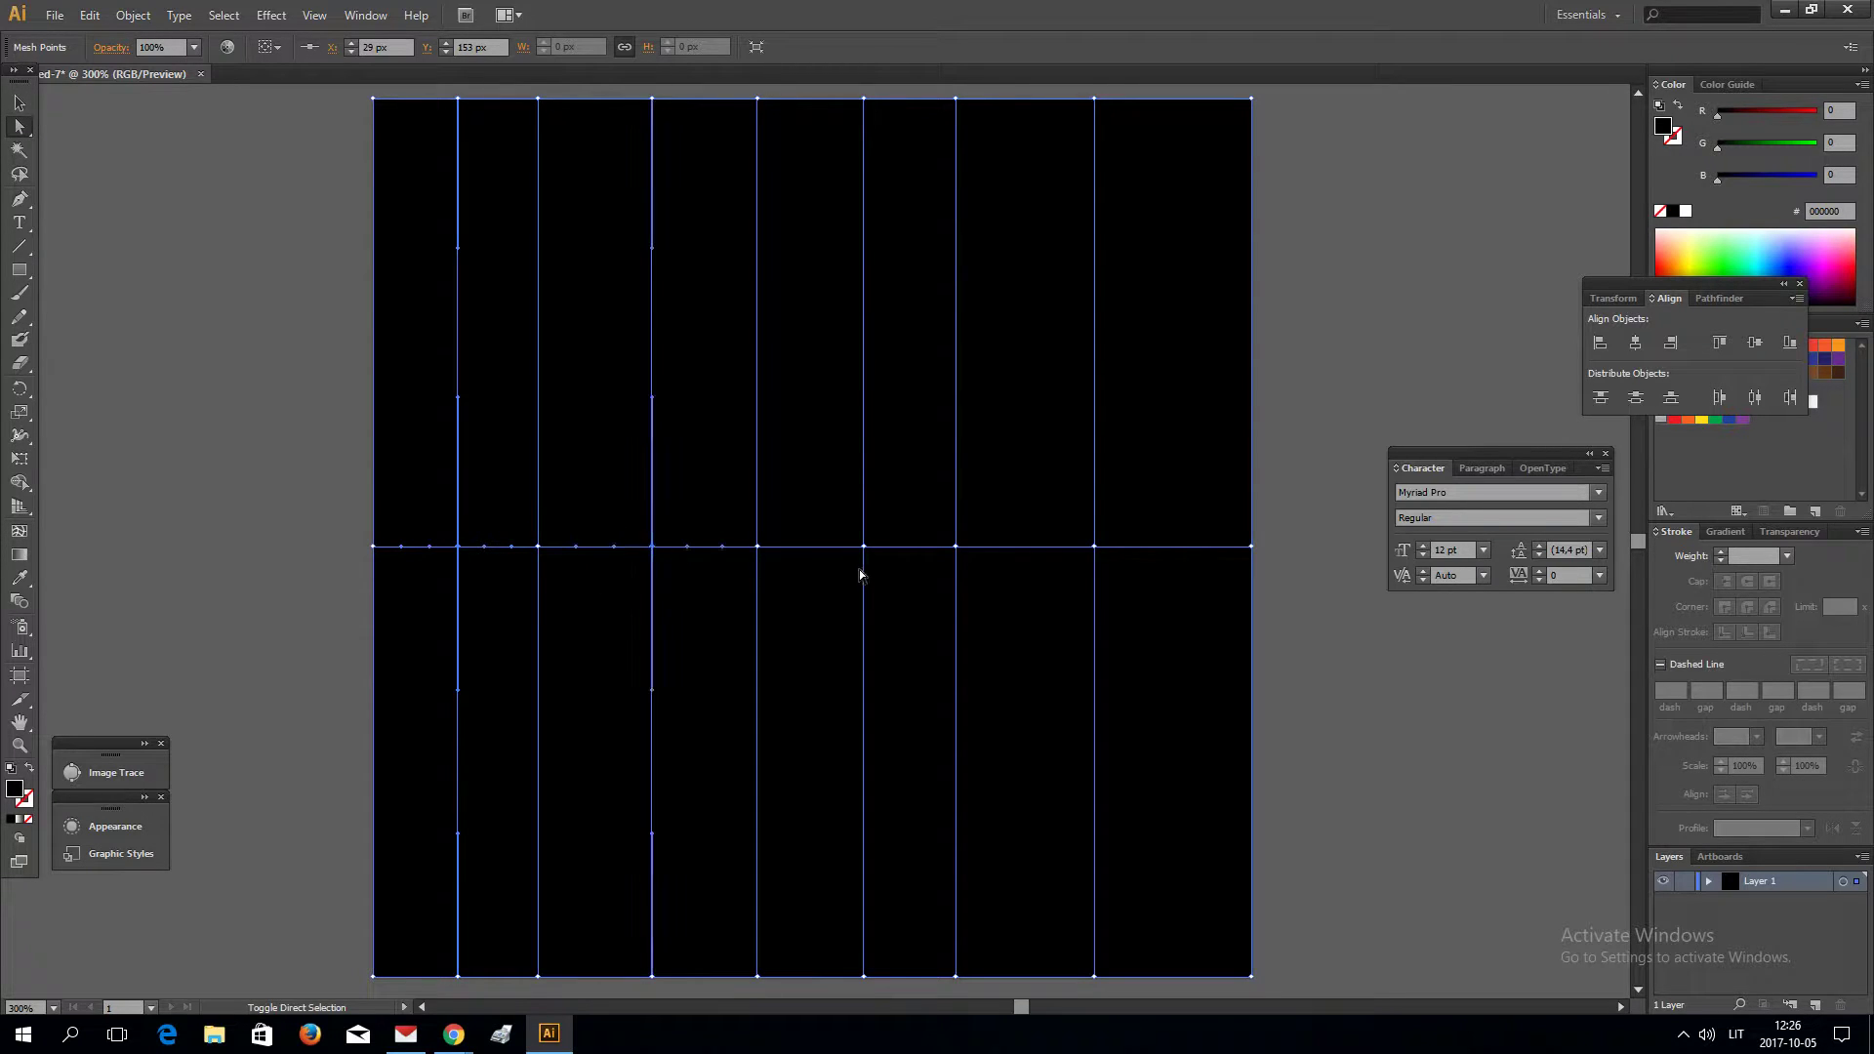
pyautogui.keyDown('shift'); pyautogui.click(864, 546); pyautogui.keyUp('shift')
pyautogui.click(1861, 84)
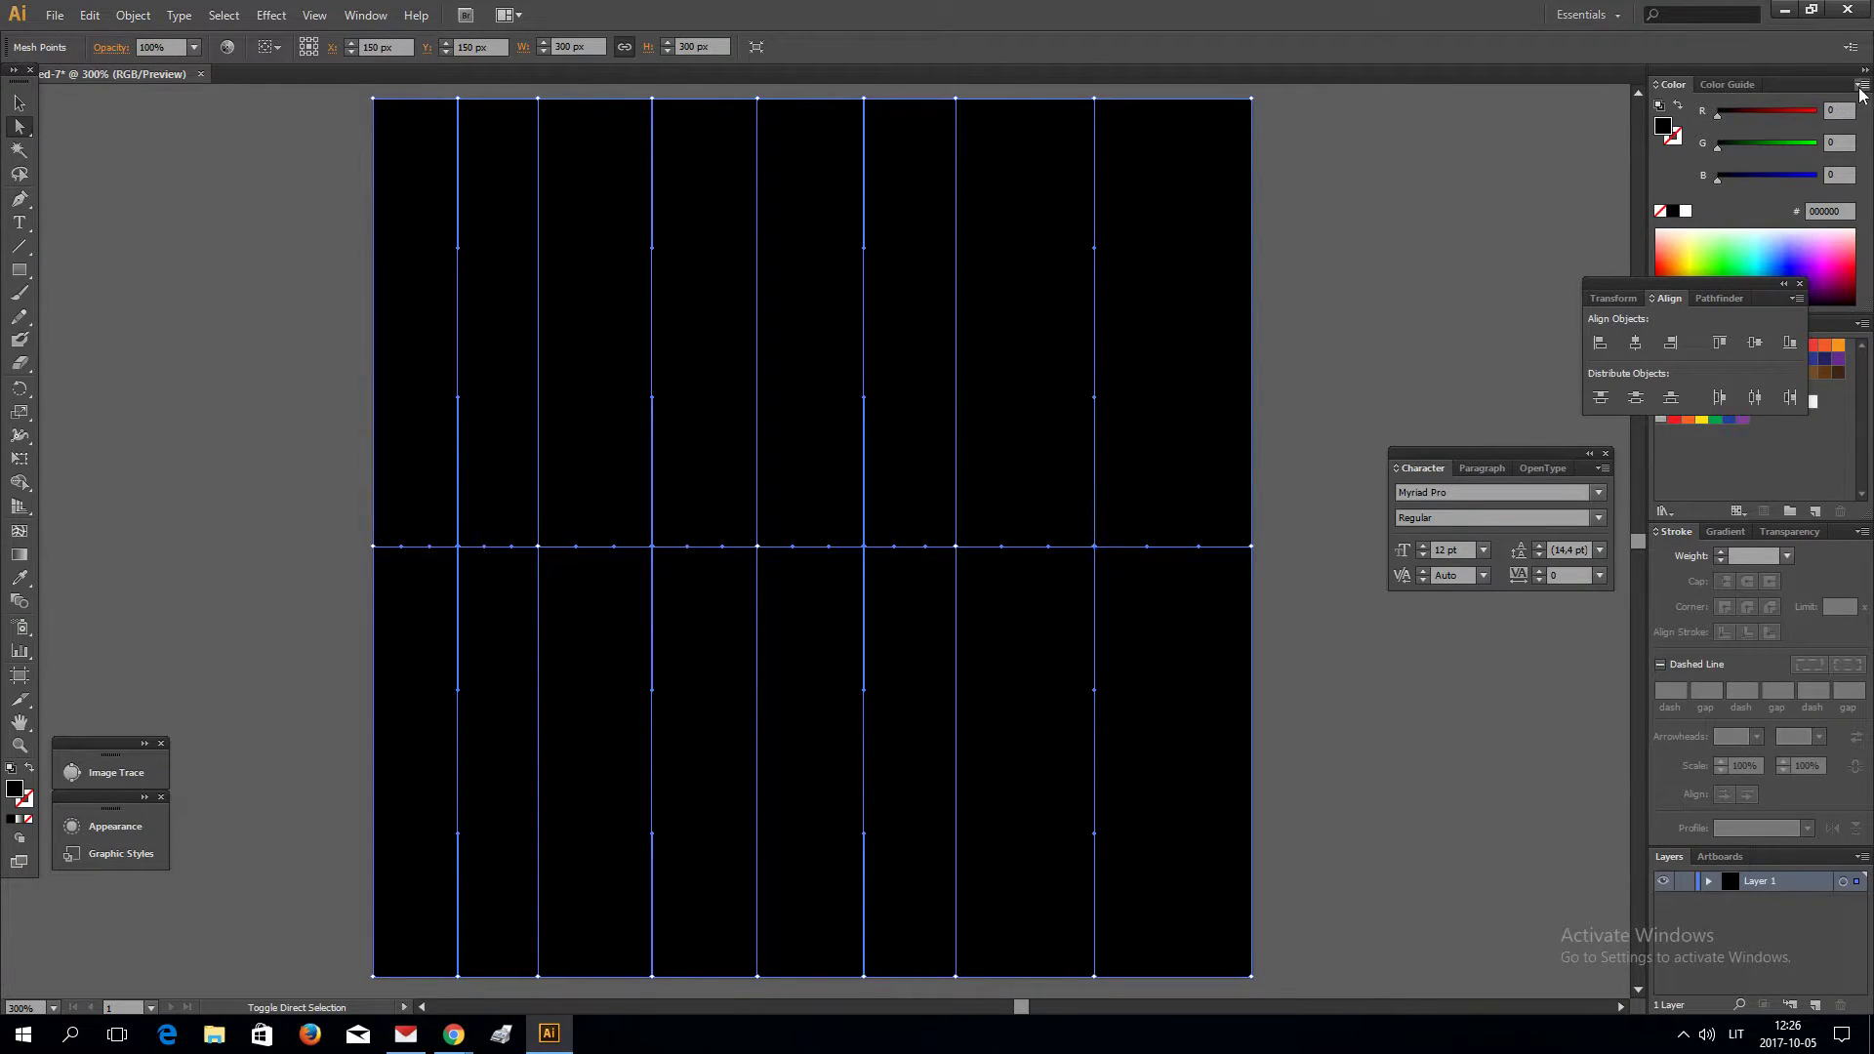
pyautogui.click(1788, 120)
pyautogui.moveTo(1806, 116); pyautogui.dragTo(1802, 118)
pyautogui.click(1442, 335)
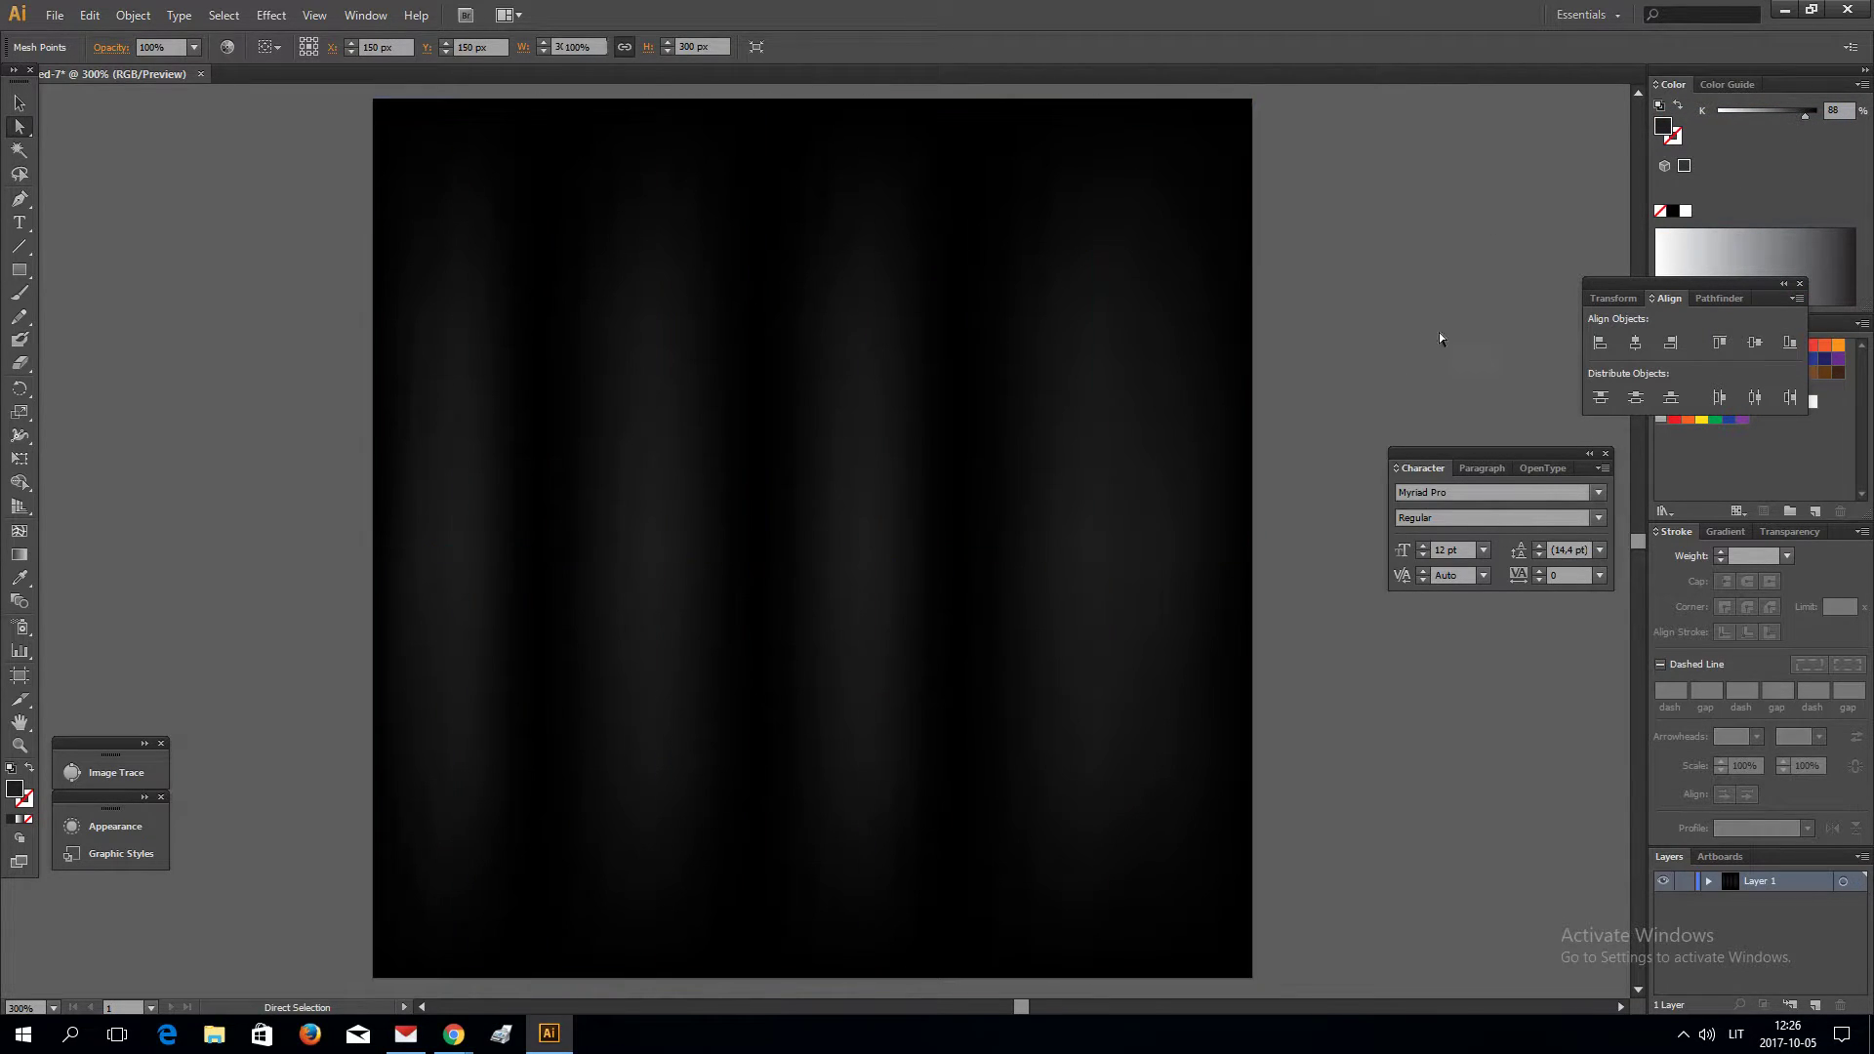
# Step: Add five vertical mesh lines along the middle row, one just right of each lightened column and one inside the wide last fold
pyautogui.click(921, 603)
pyautogui.press('u')
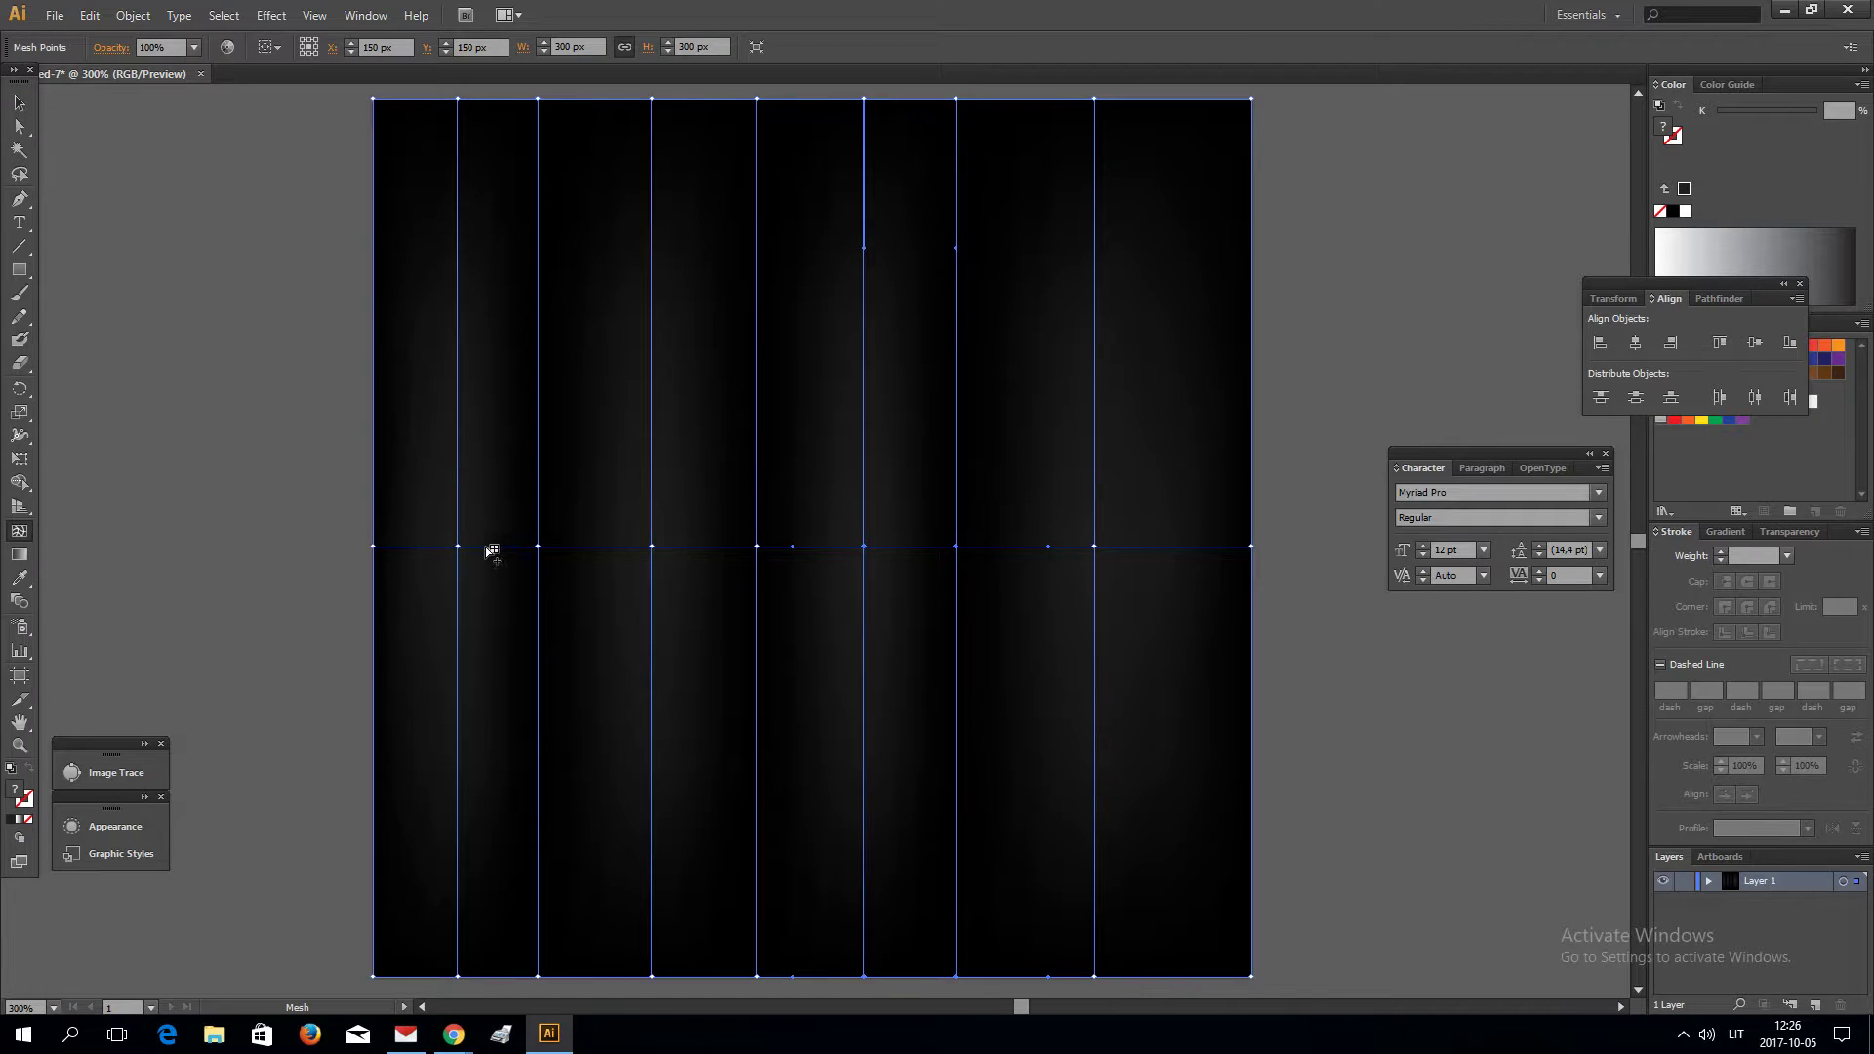
pyautogui.click(486, 547)
pyautogui.click(682, 547)
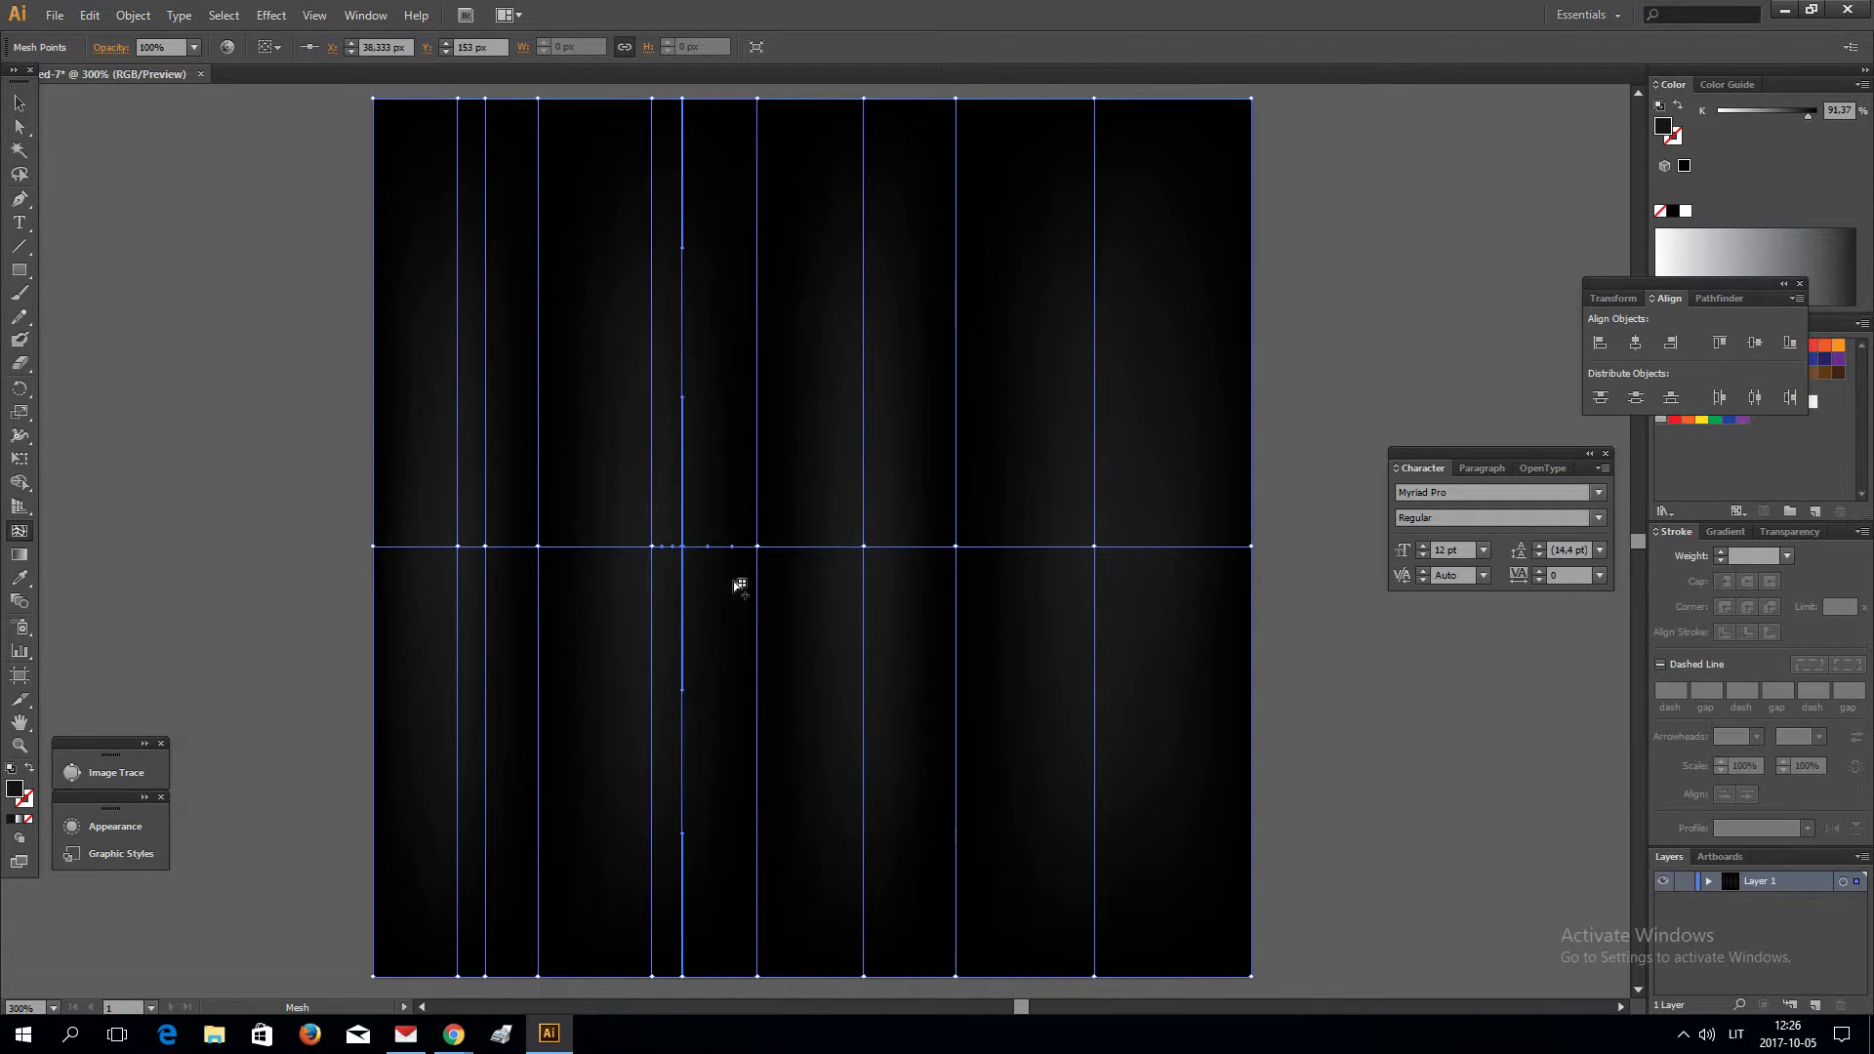
pyautogui.click(790, 549)
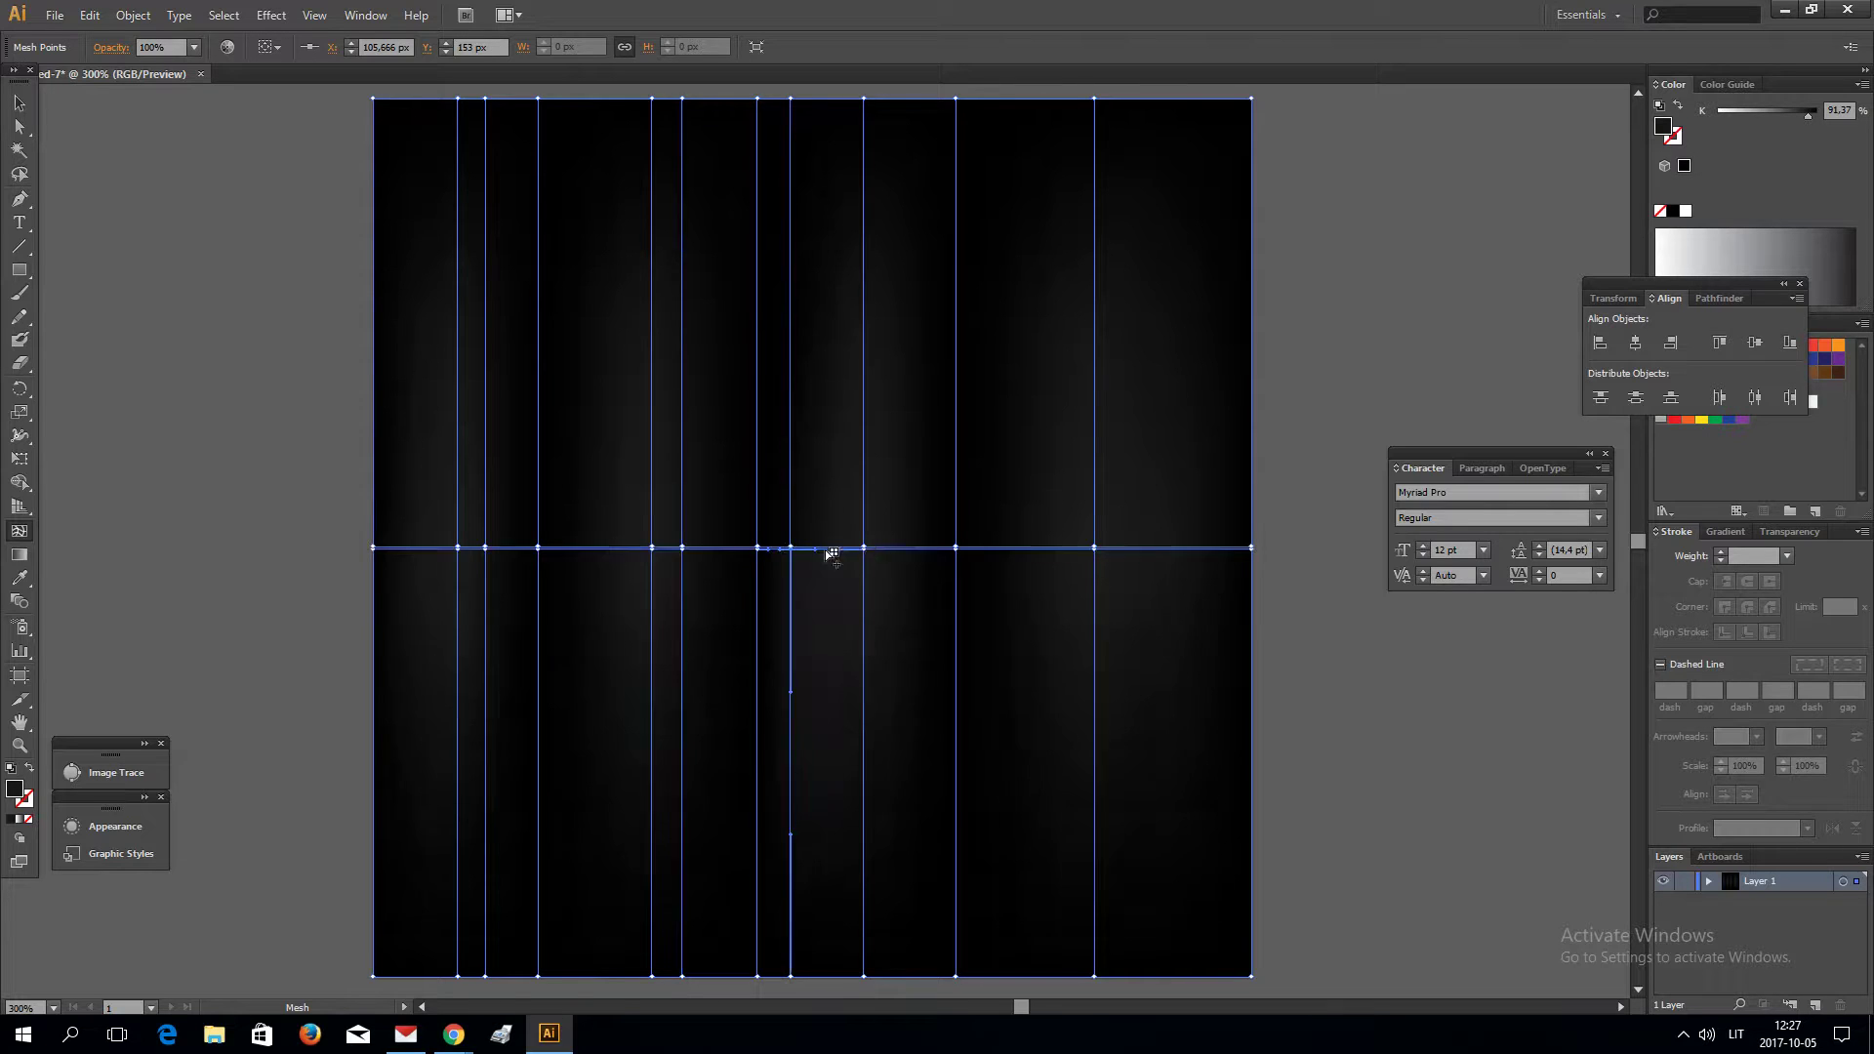
pyautogui.hotkey('ctrl', 'z')
pyautogui.click(889, 547)
pyautogui.click(994, 547)
pyautogui.click(1139, 548)
# Step: Select the middle points of the four new mesh lines beside the lightened columns and set them to 82% black
pyautogui.press('a')
pyautogui.click(684, 548)
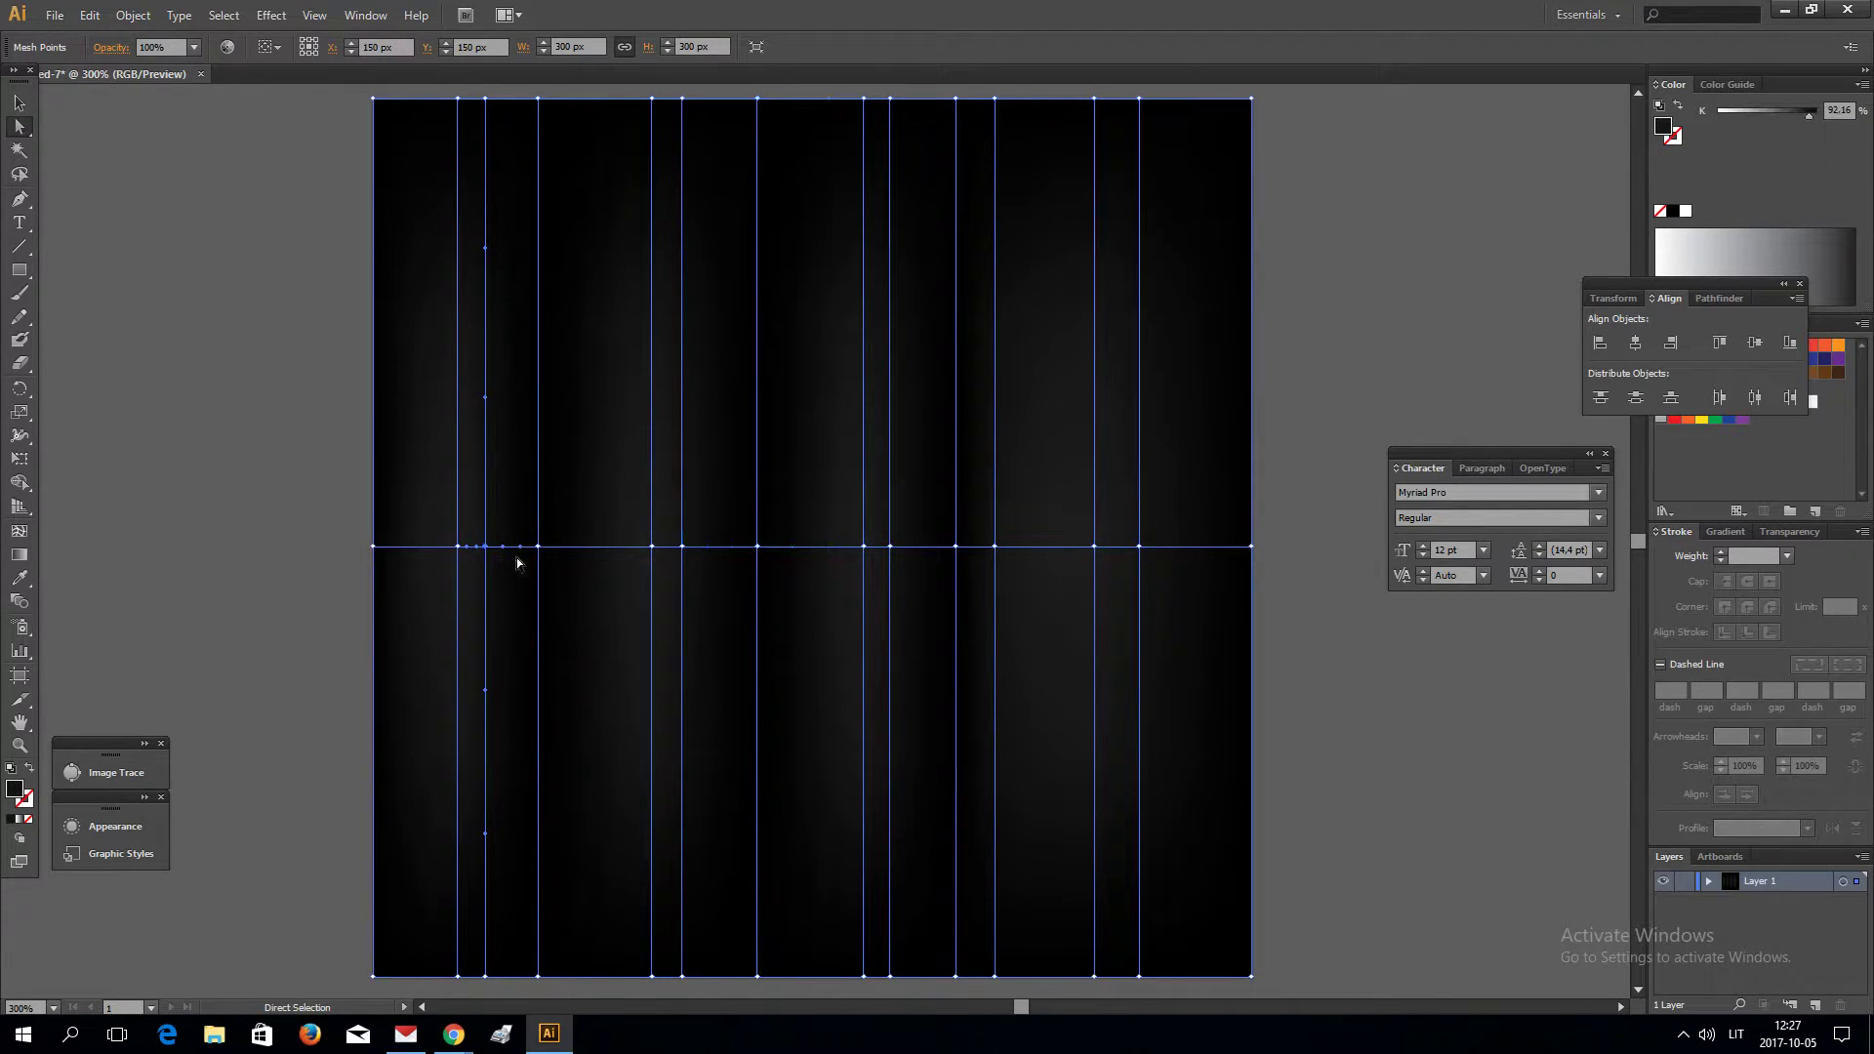
pyautogui.keyDown('shift'); pyautogui.click(683, 546); pyautogui.keyUp('shift')
pyautogui.keyDown('shift'); pyautogui.click(887, 546); pyautogui.keyUp('shift')
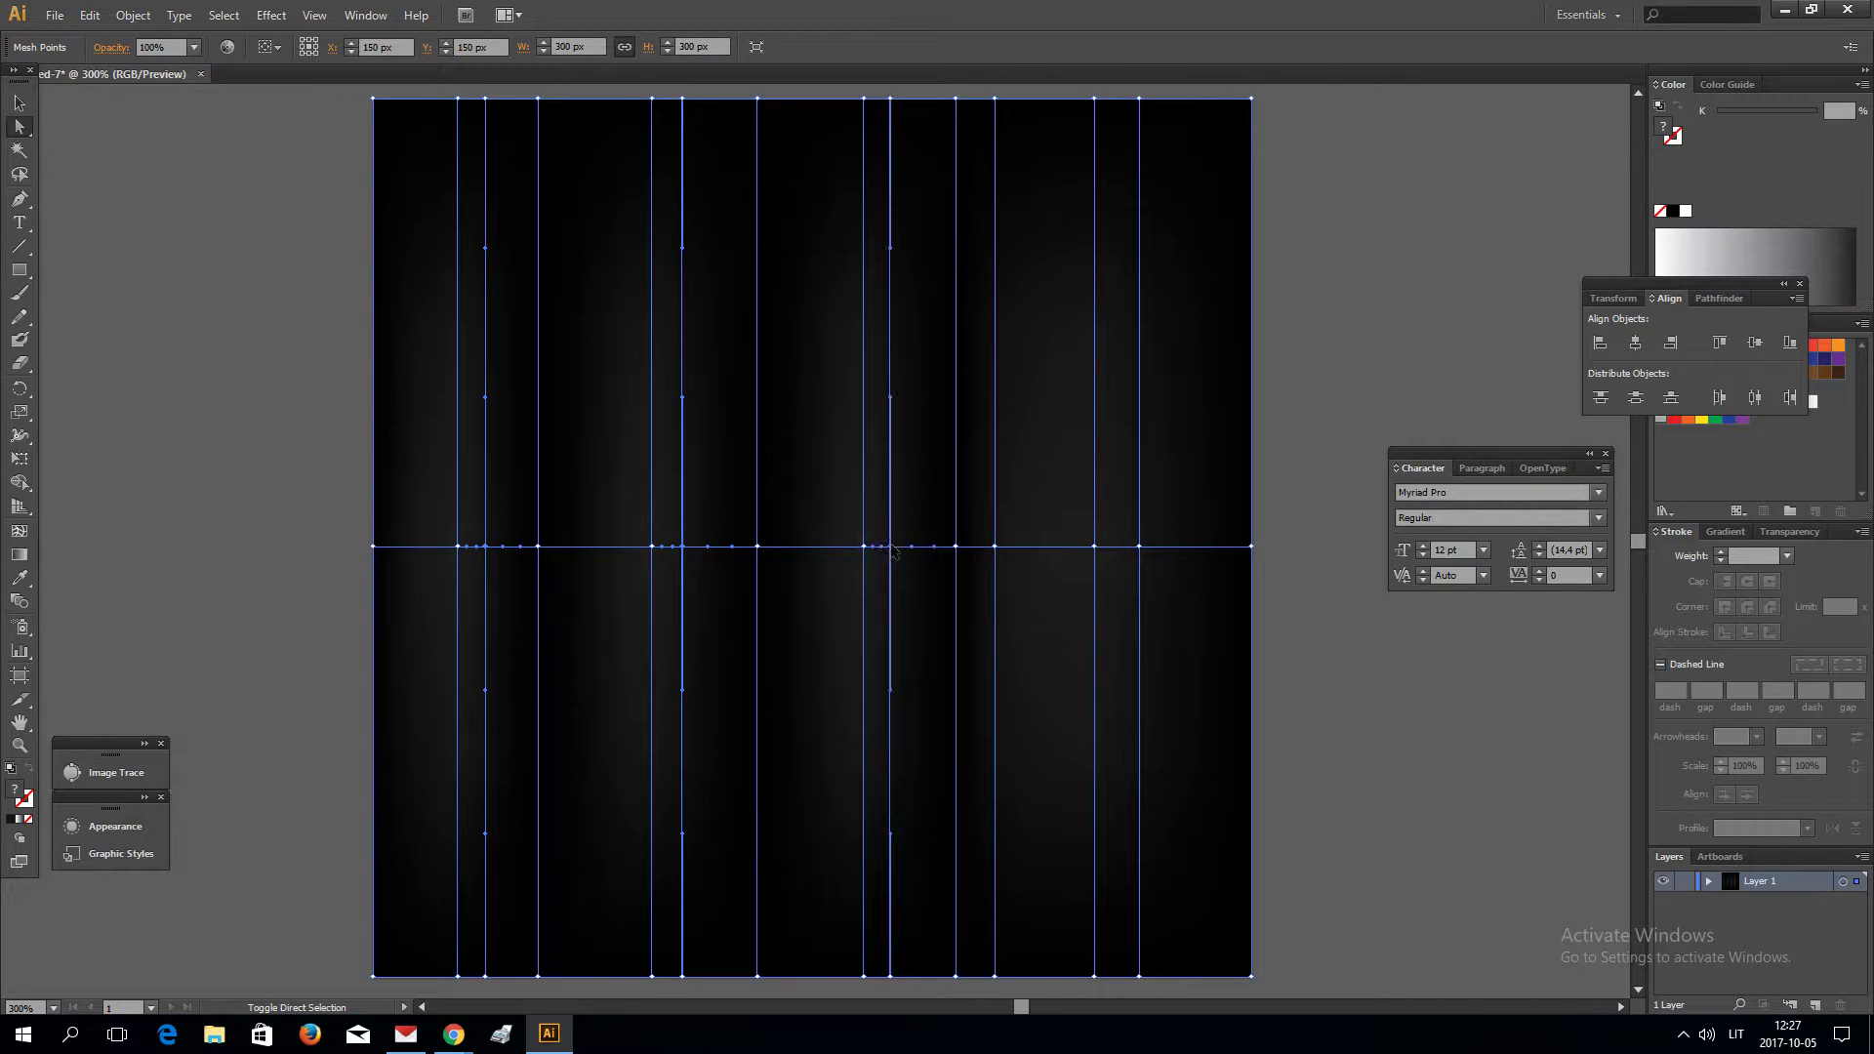
pyautogui.click(1729, 115)
pyautogui.click(1805, 115)
pyautogui.moveTo(1801, 115); pyautogui.dragTo(1799, 116)
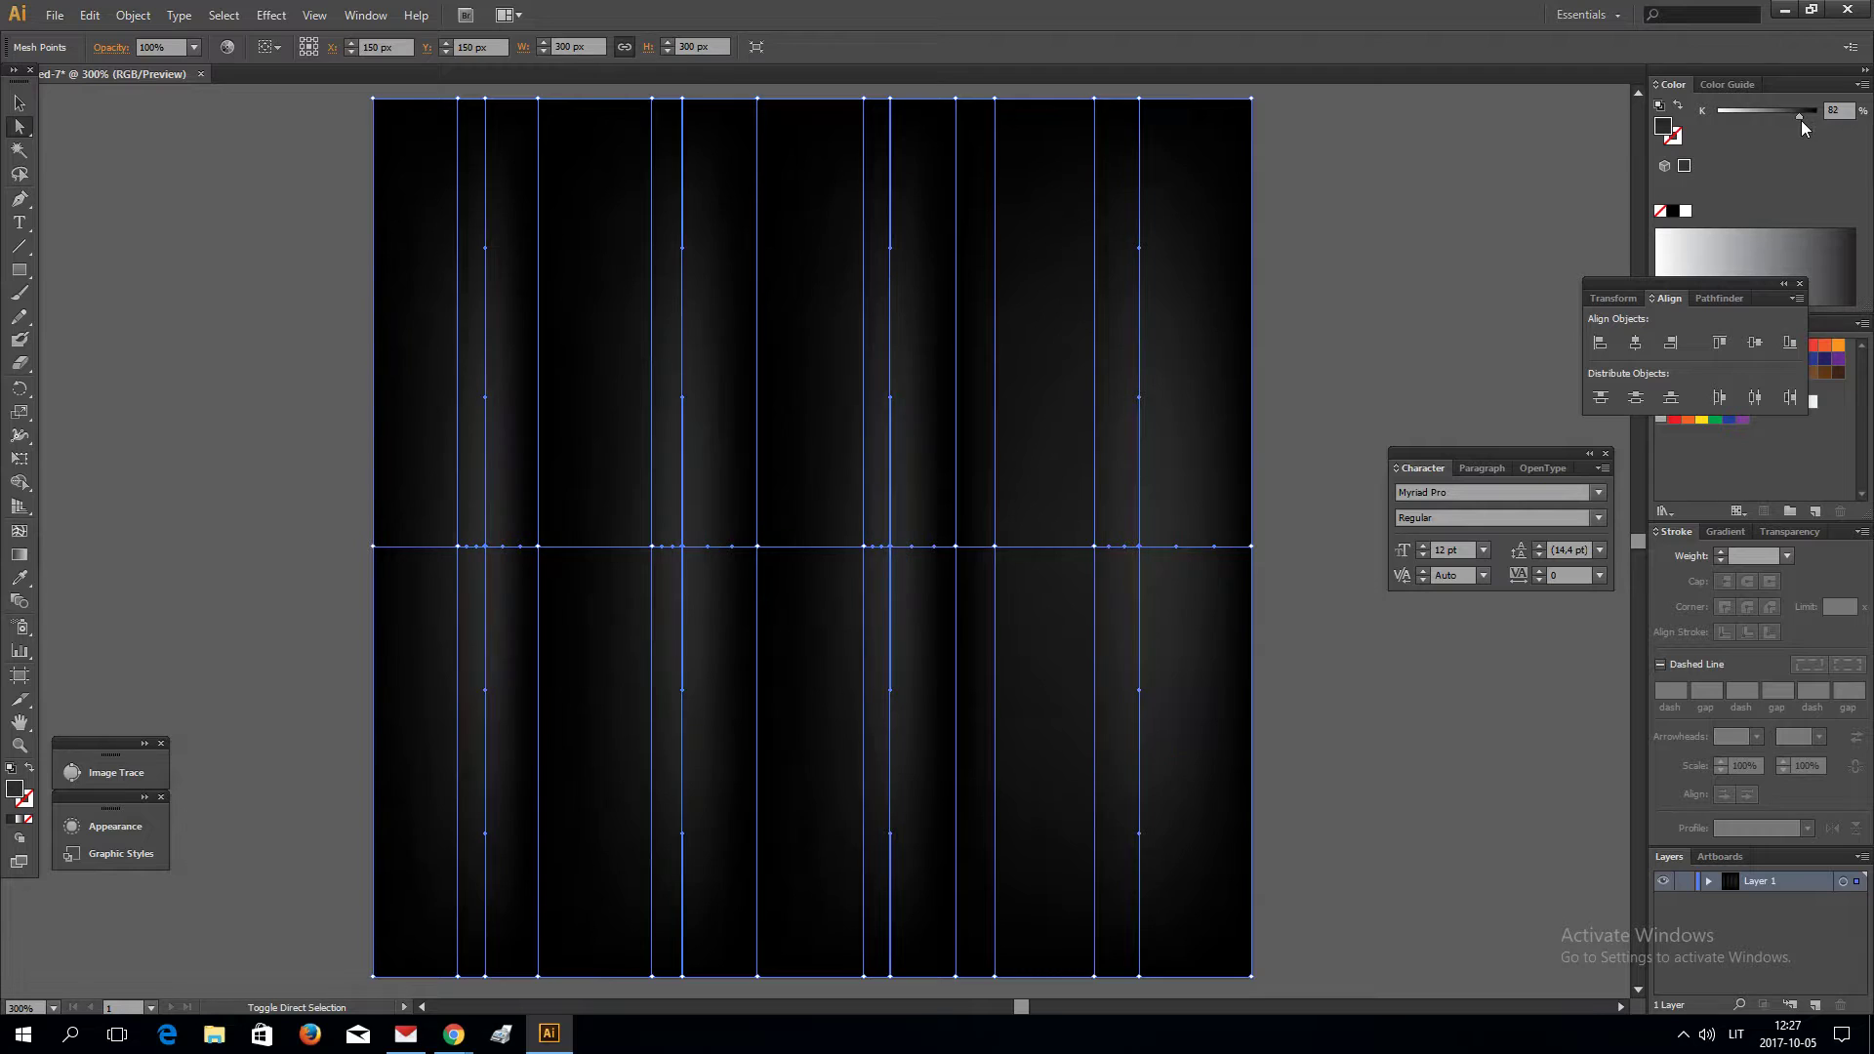
# Step: Add a vertical mesh line right of the second highlight, at about X 116 px, with its middle point at 93% black
pyautogui.click(19, 530)
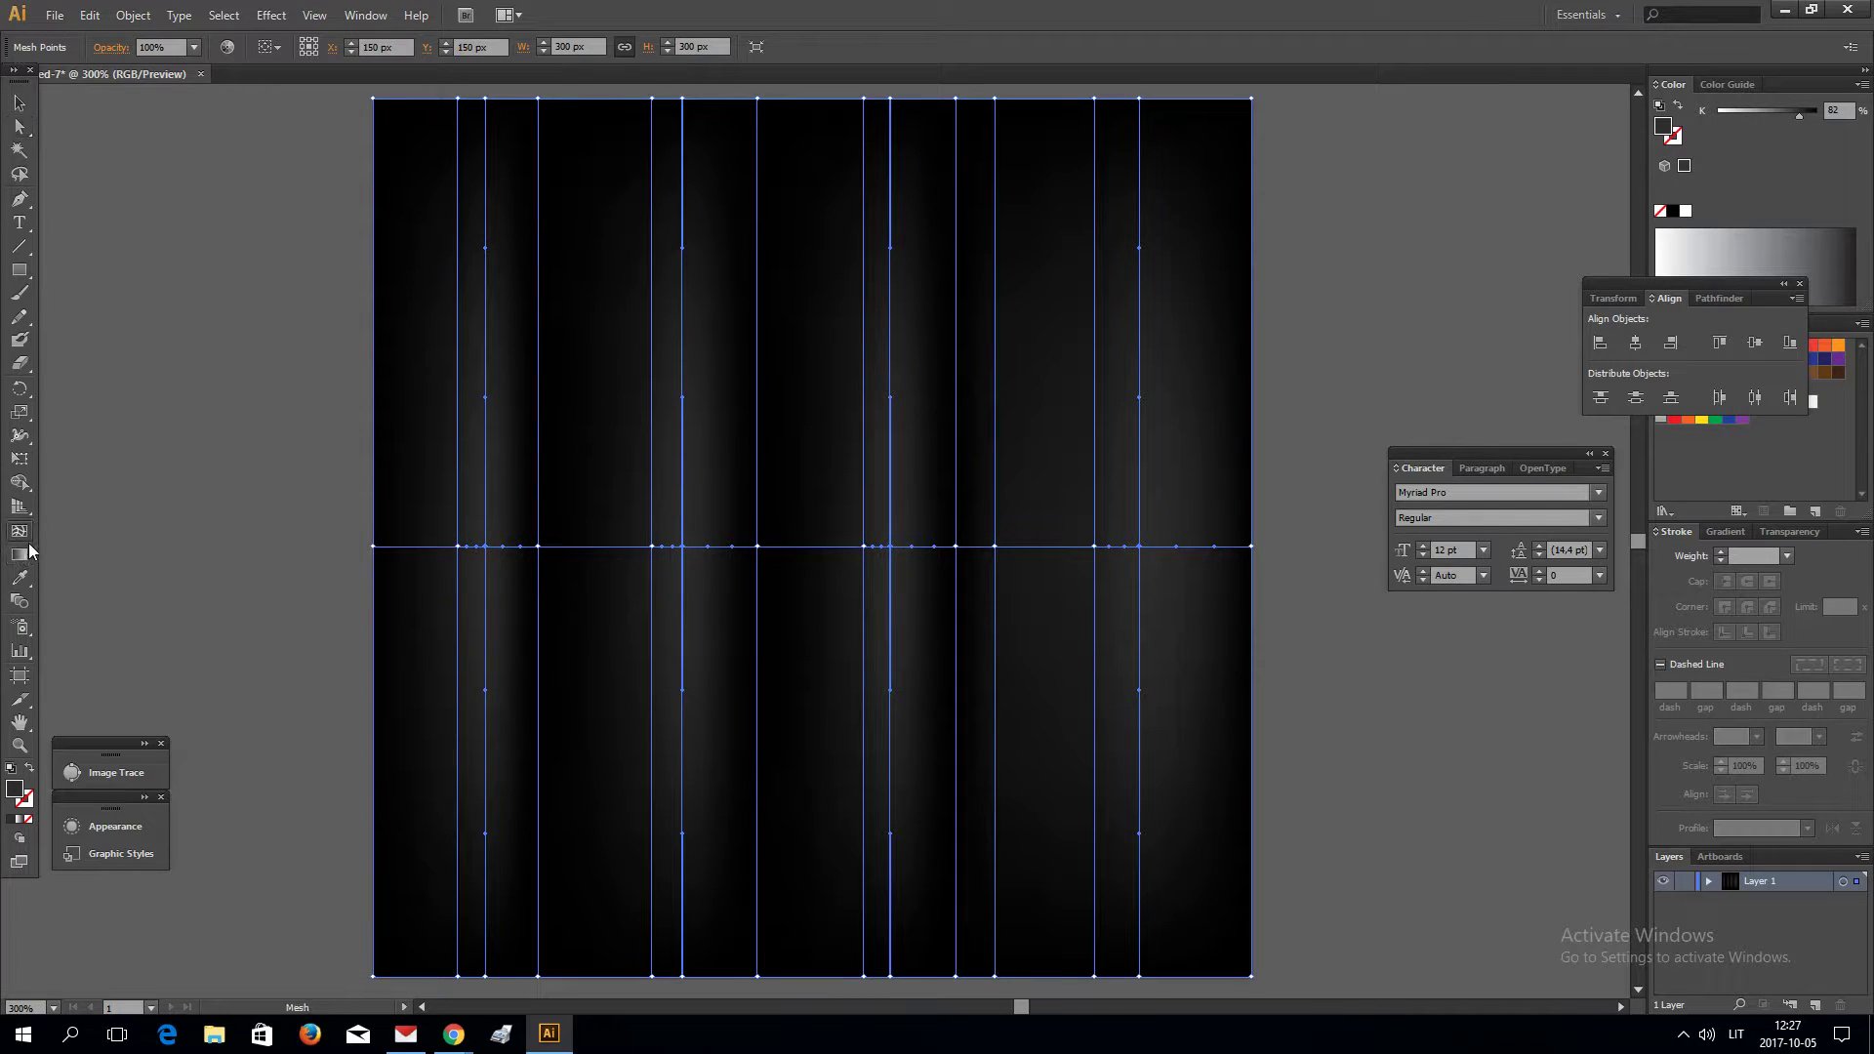
pyautogui.click(713, 546)
pyautogui.moveTo(1801, 114); pyautogui.dragTo(1811, 114)
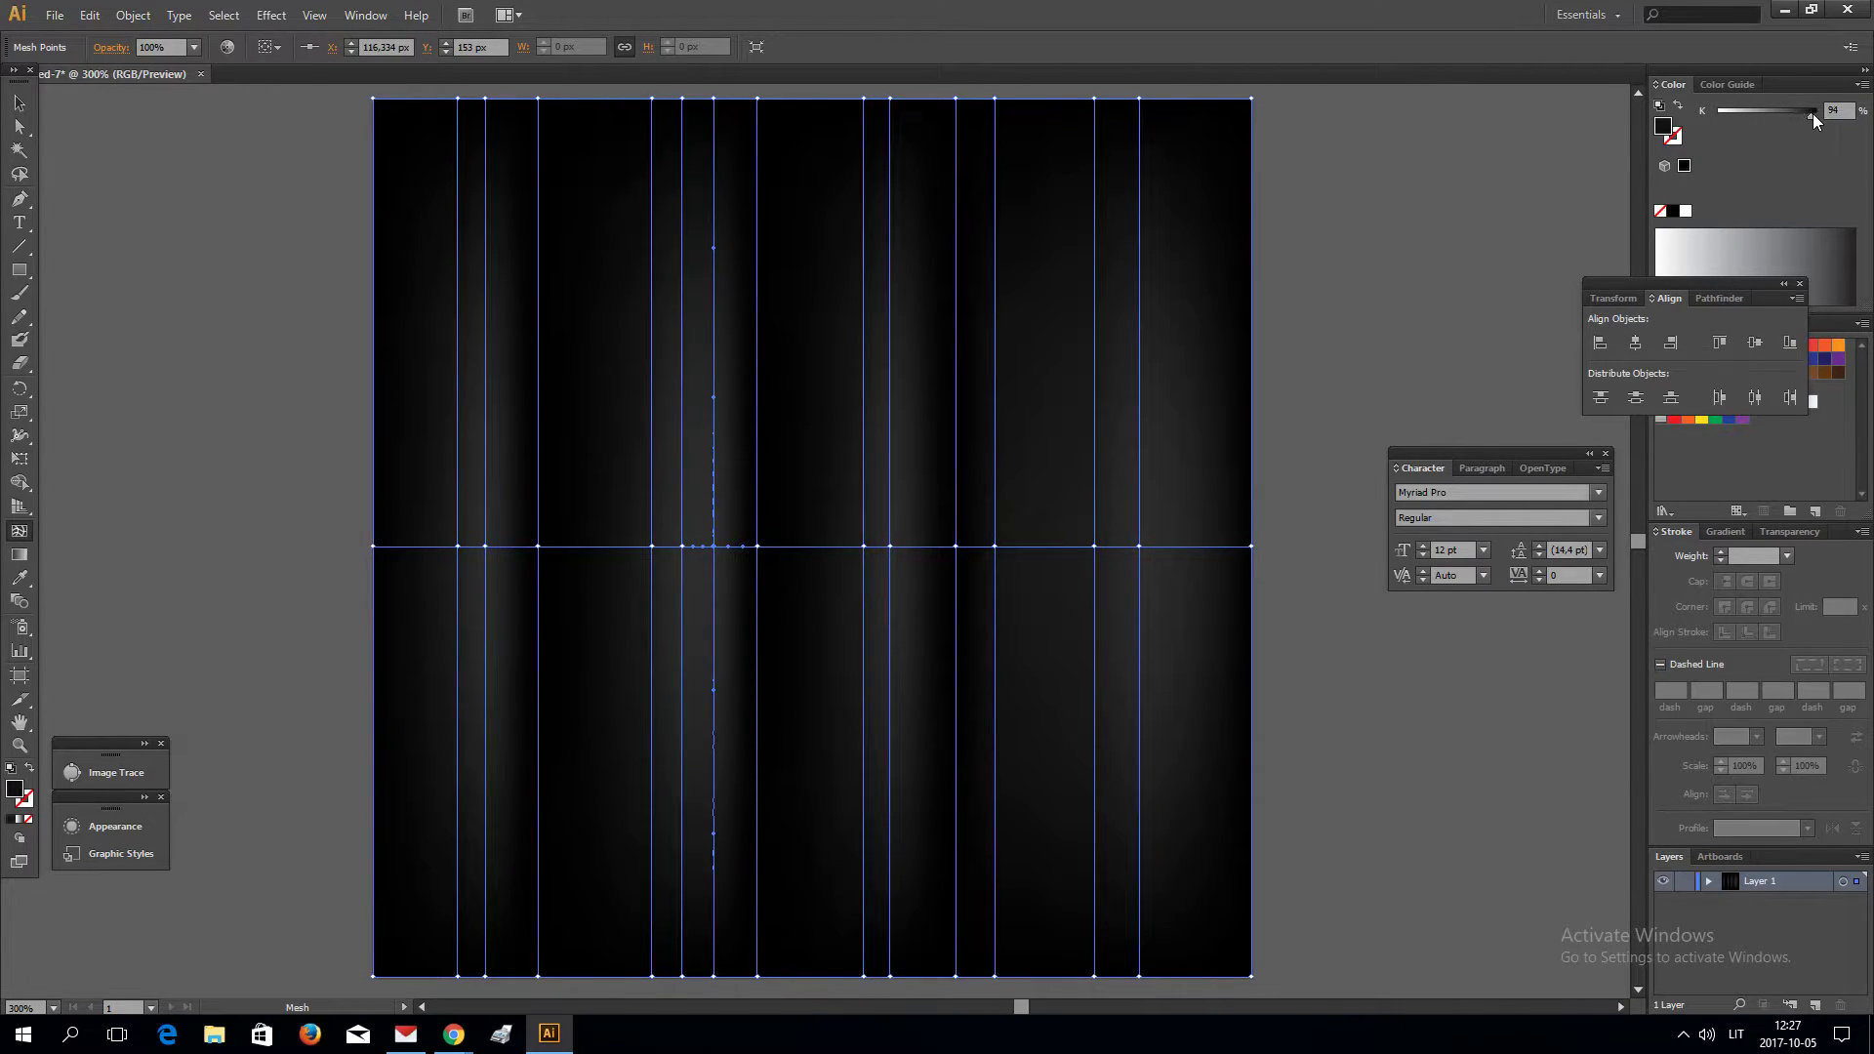
# Step: Add a vertical mesh line right of the last highlight, at about X 269 px, with its middle point at 97% black
pyautogui.click(915, 548)
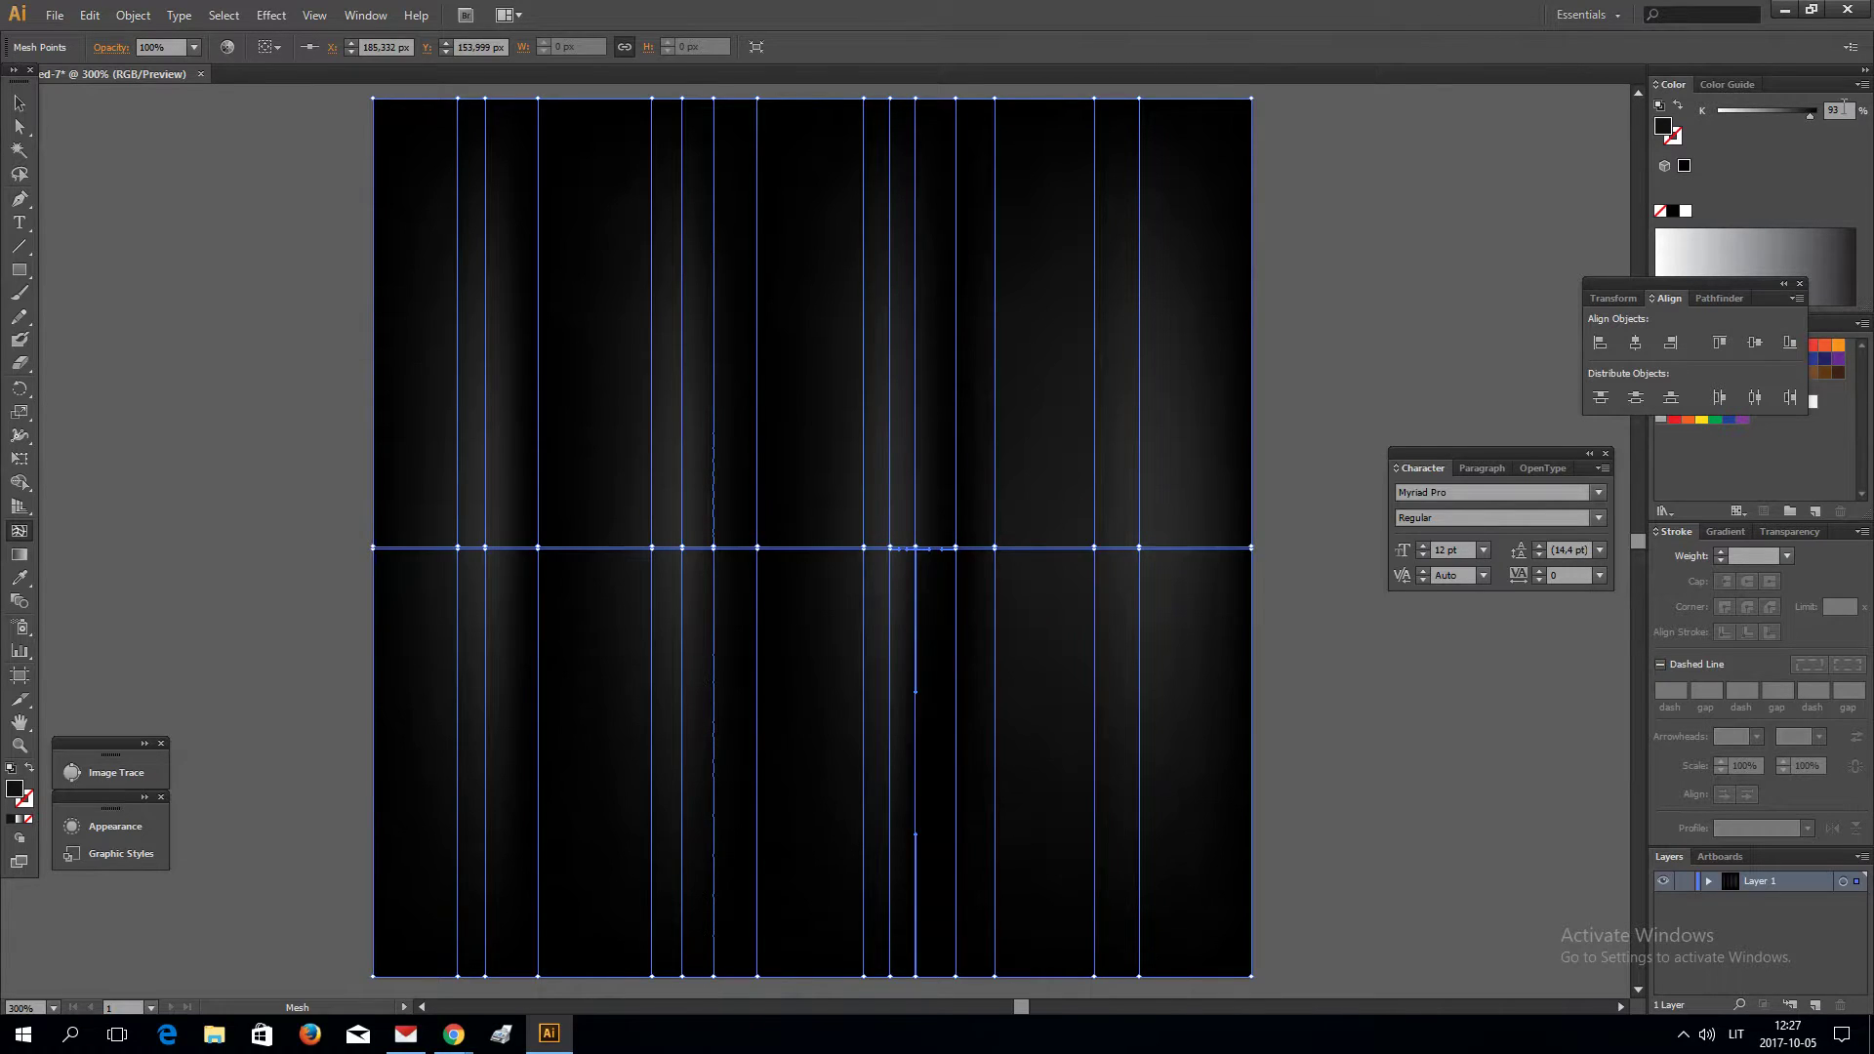
pyautogui.click(1162, 547)
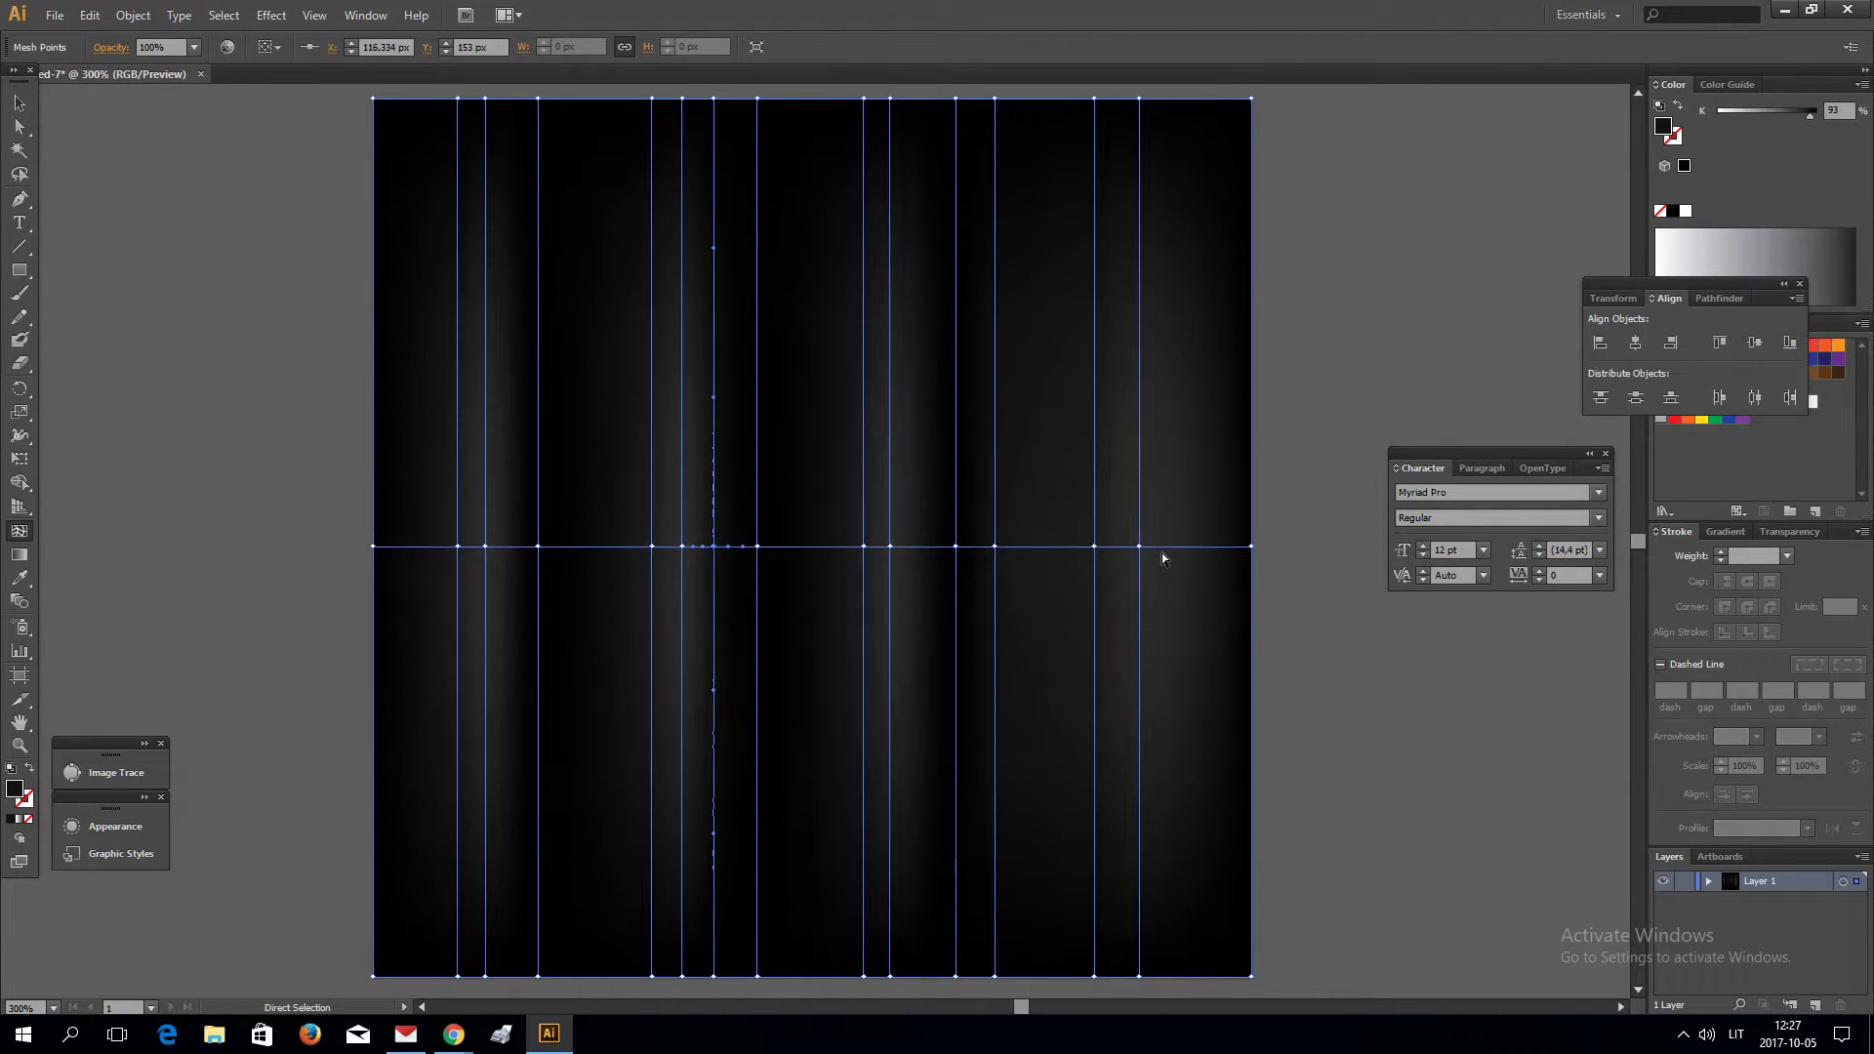
pyautogui.moveTo(1815, 115); pyautogui.dragTo(1817, 116)
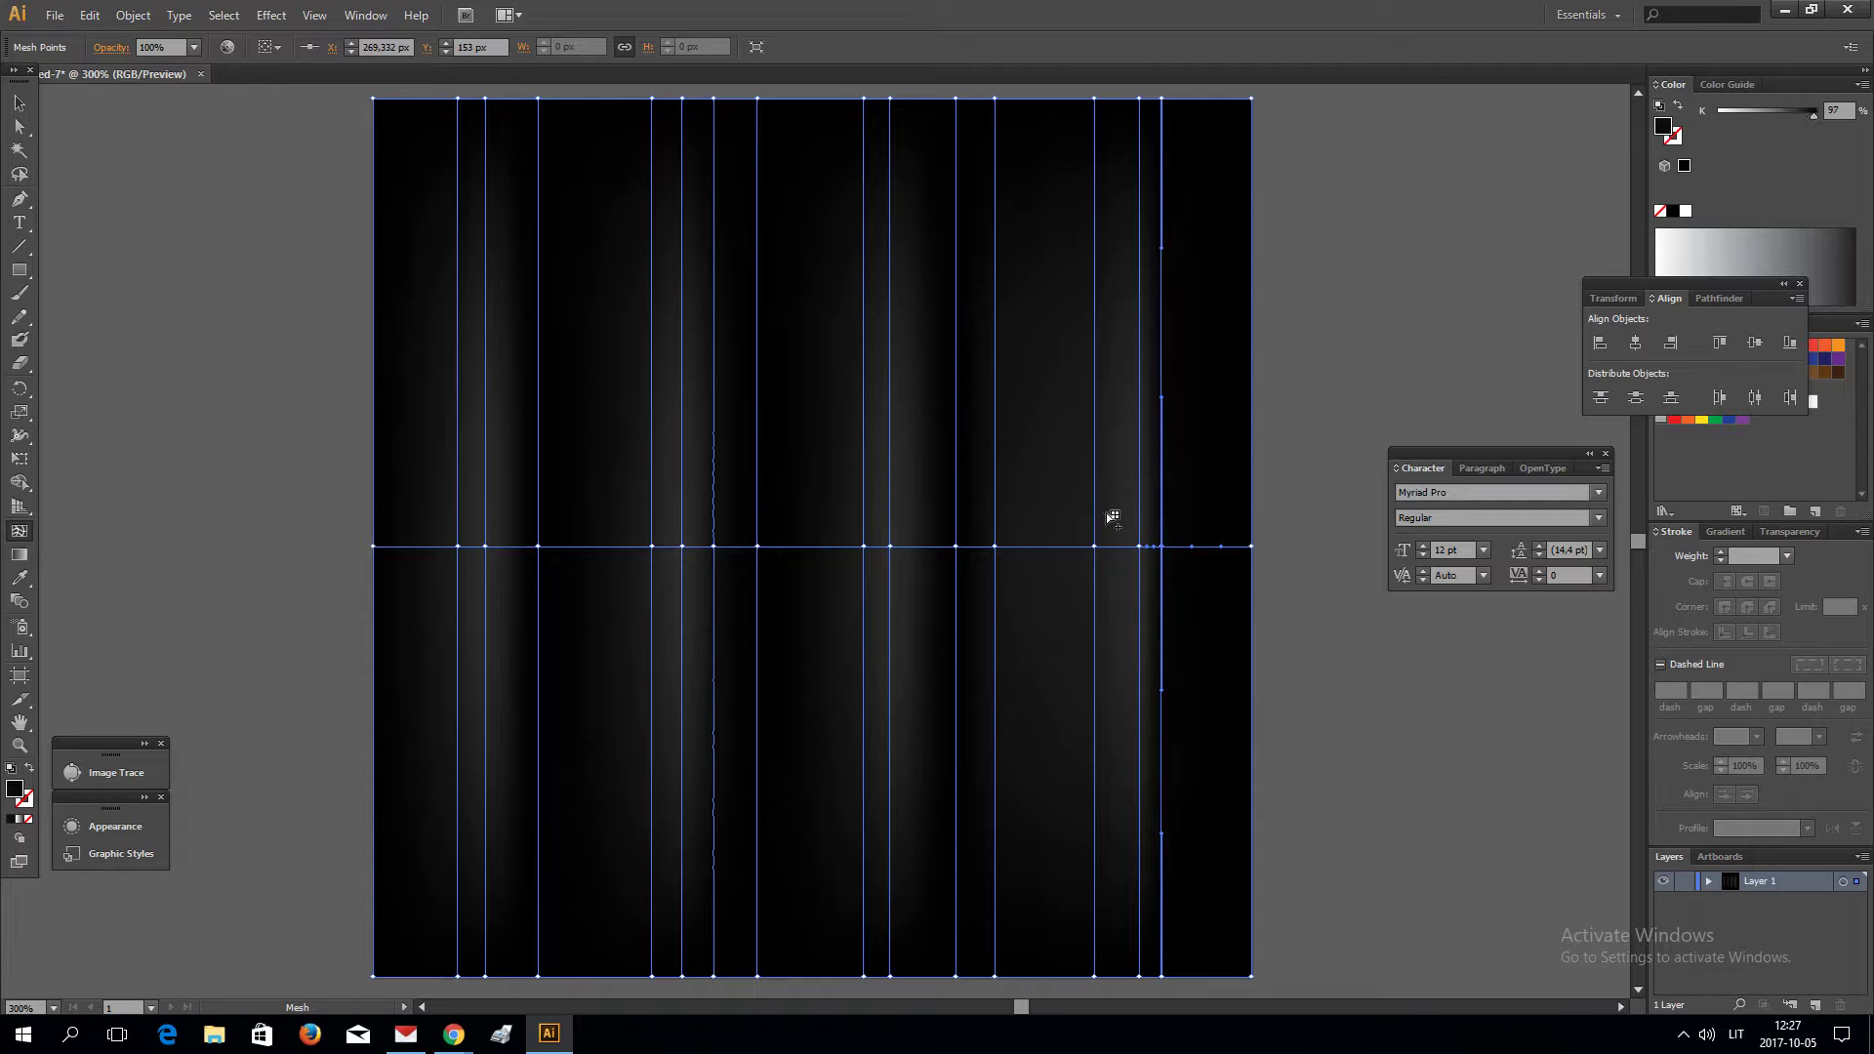
# Step: Add 97% black vertical mesh lines right of the third highlight, at about X 188 px, and inside the wide last fold
pyautogui.click(922, 546)
pyautogui.click(20, 127)
pyautogui.click(20, 530)
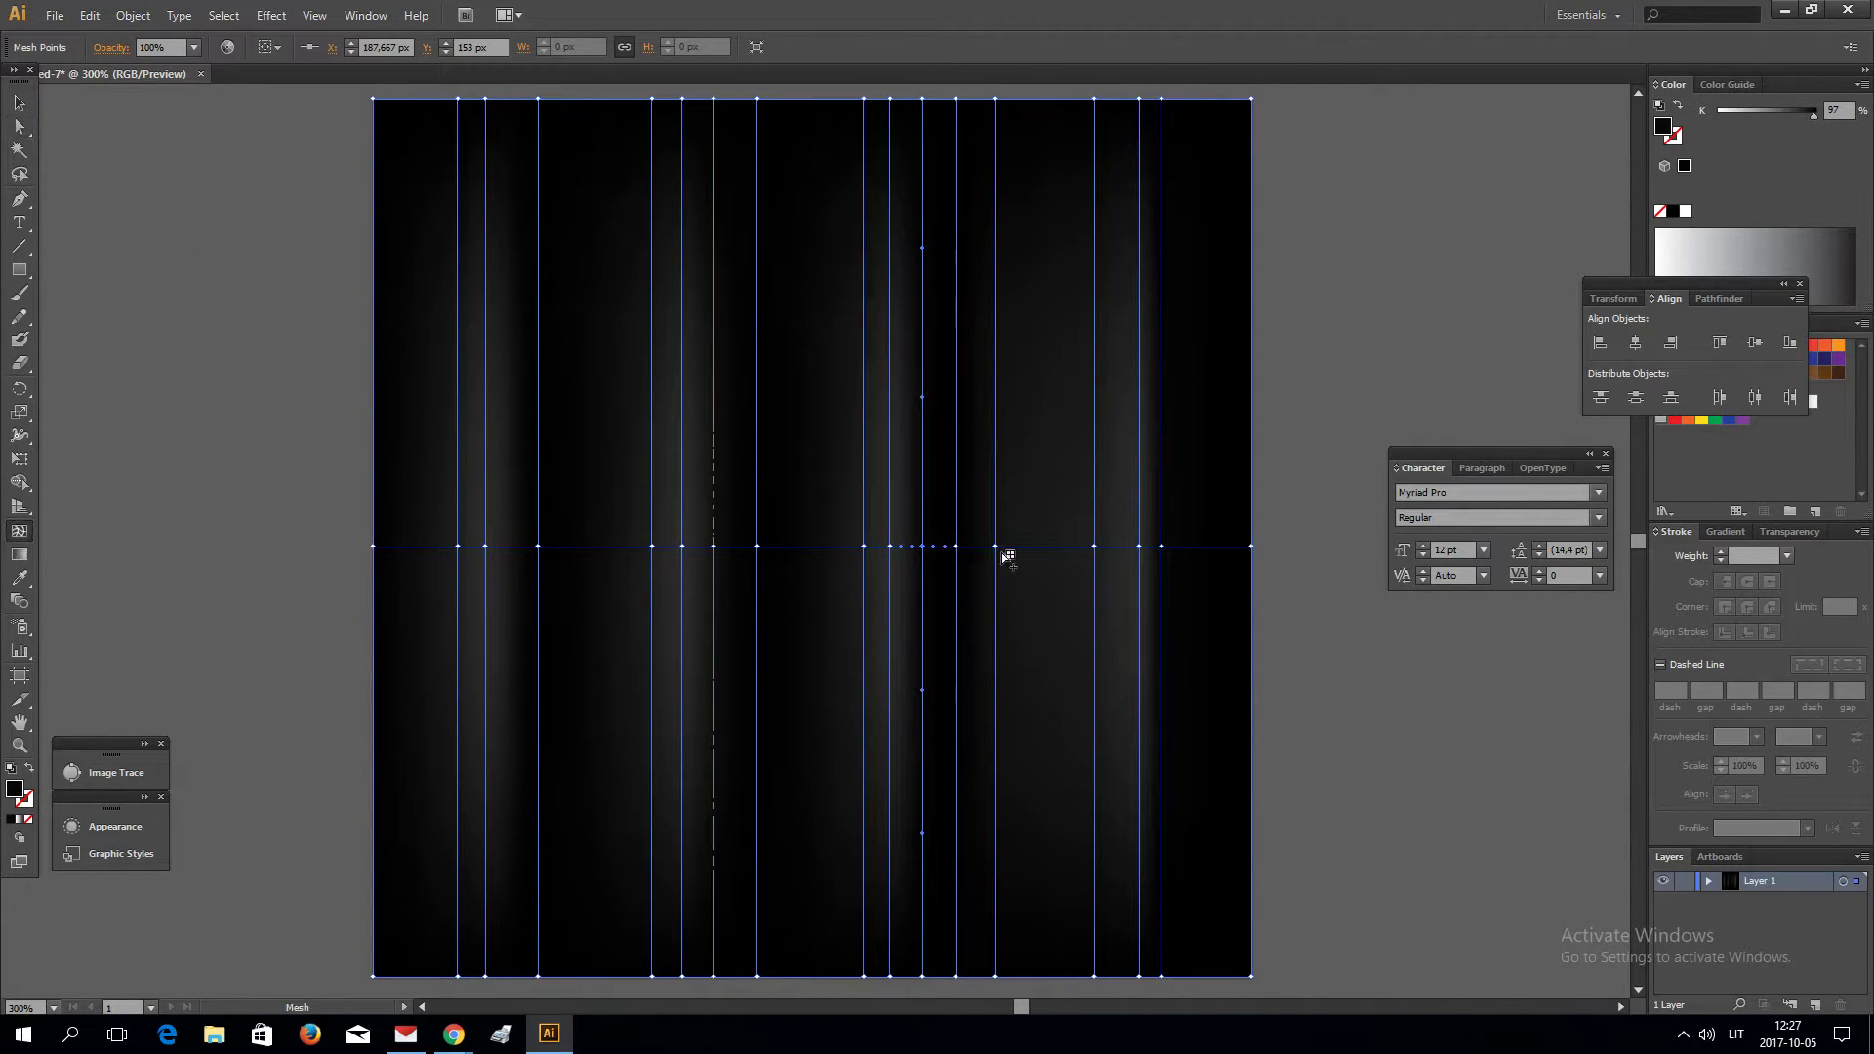
pyautogui.click(1046, 547)
pyautogui.click(20, 127)
pyautogui.click(283, 371)
pyautogui.click(715, 588)
# Step: Add four vertical mesh lines at 89% black, at about X 72, 143 and 284 px and right of the second highlight
pyautogui.click(19, 529)
pyautogui.click(584, 547)
pyautogui.click(1802, 111)
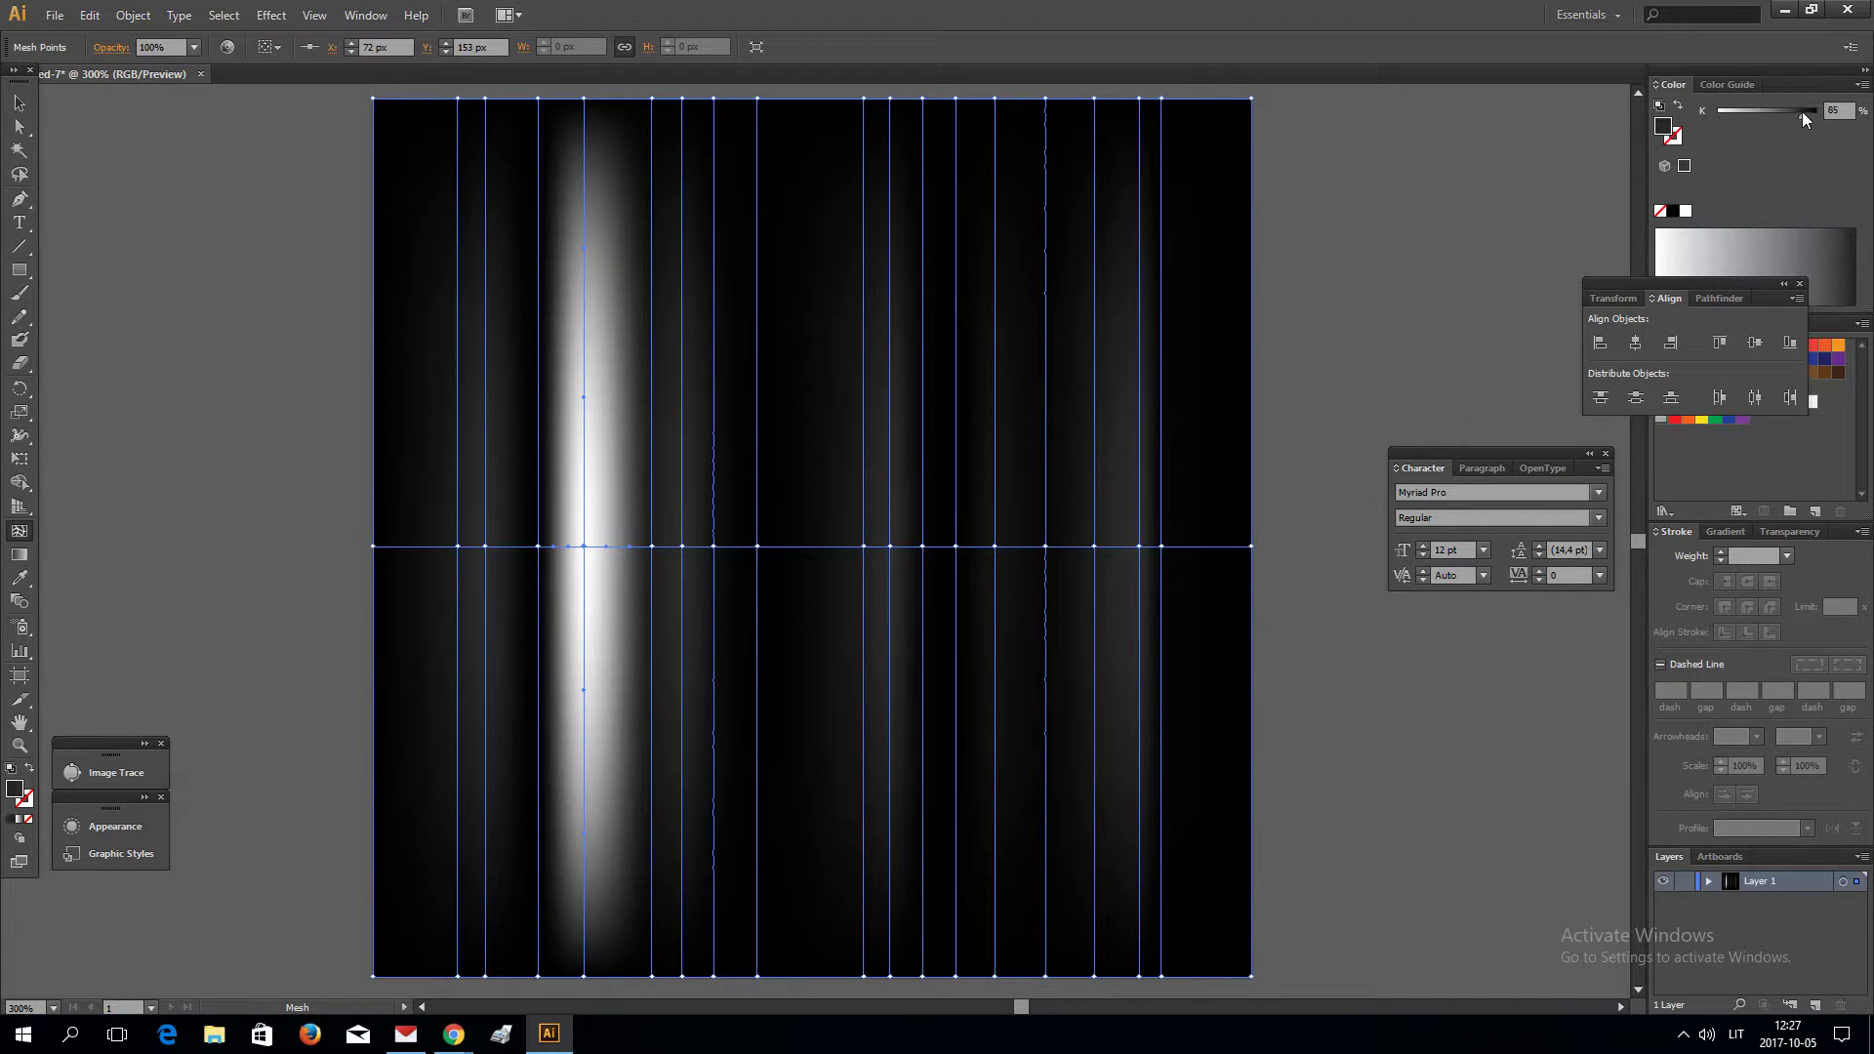
pyautogui.click(790, 547)
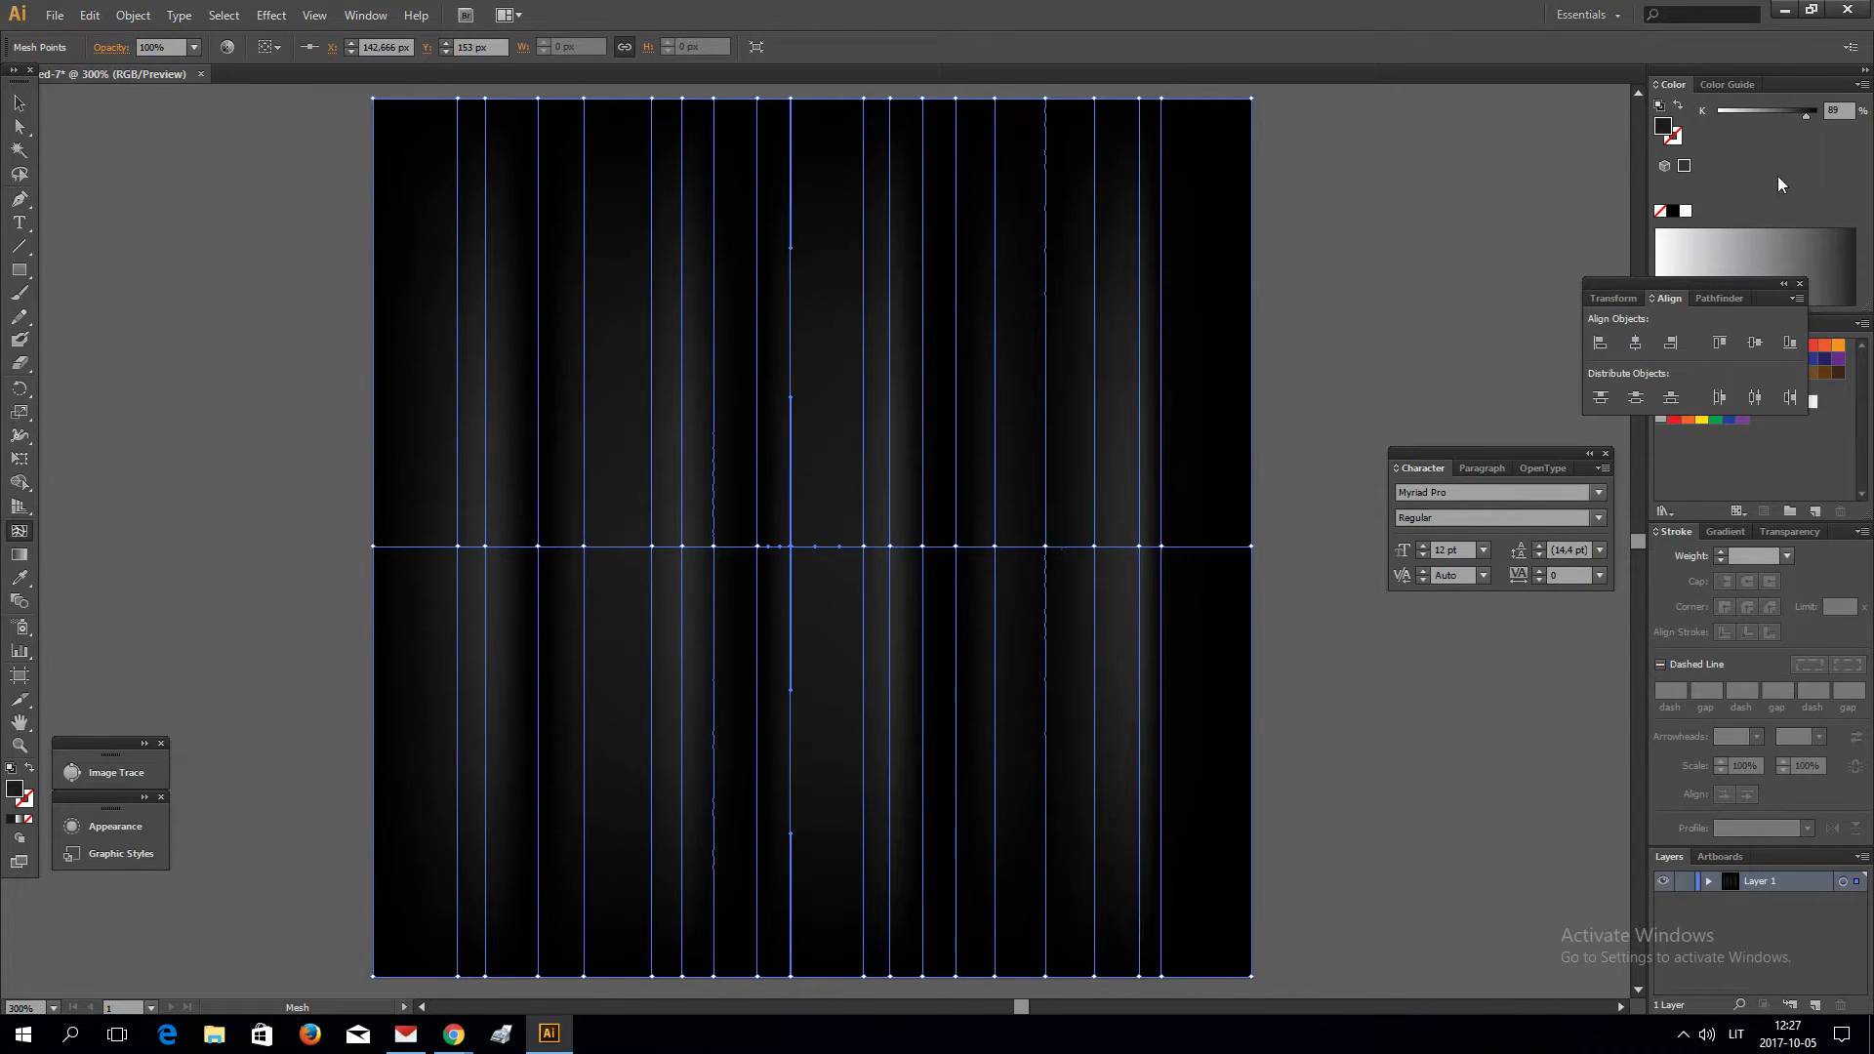
pyautogui.click(1204, 546)
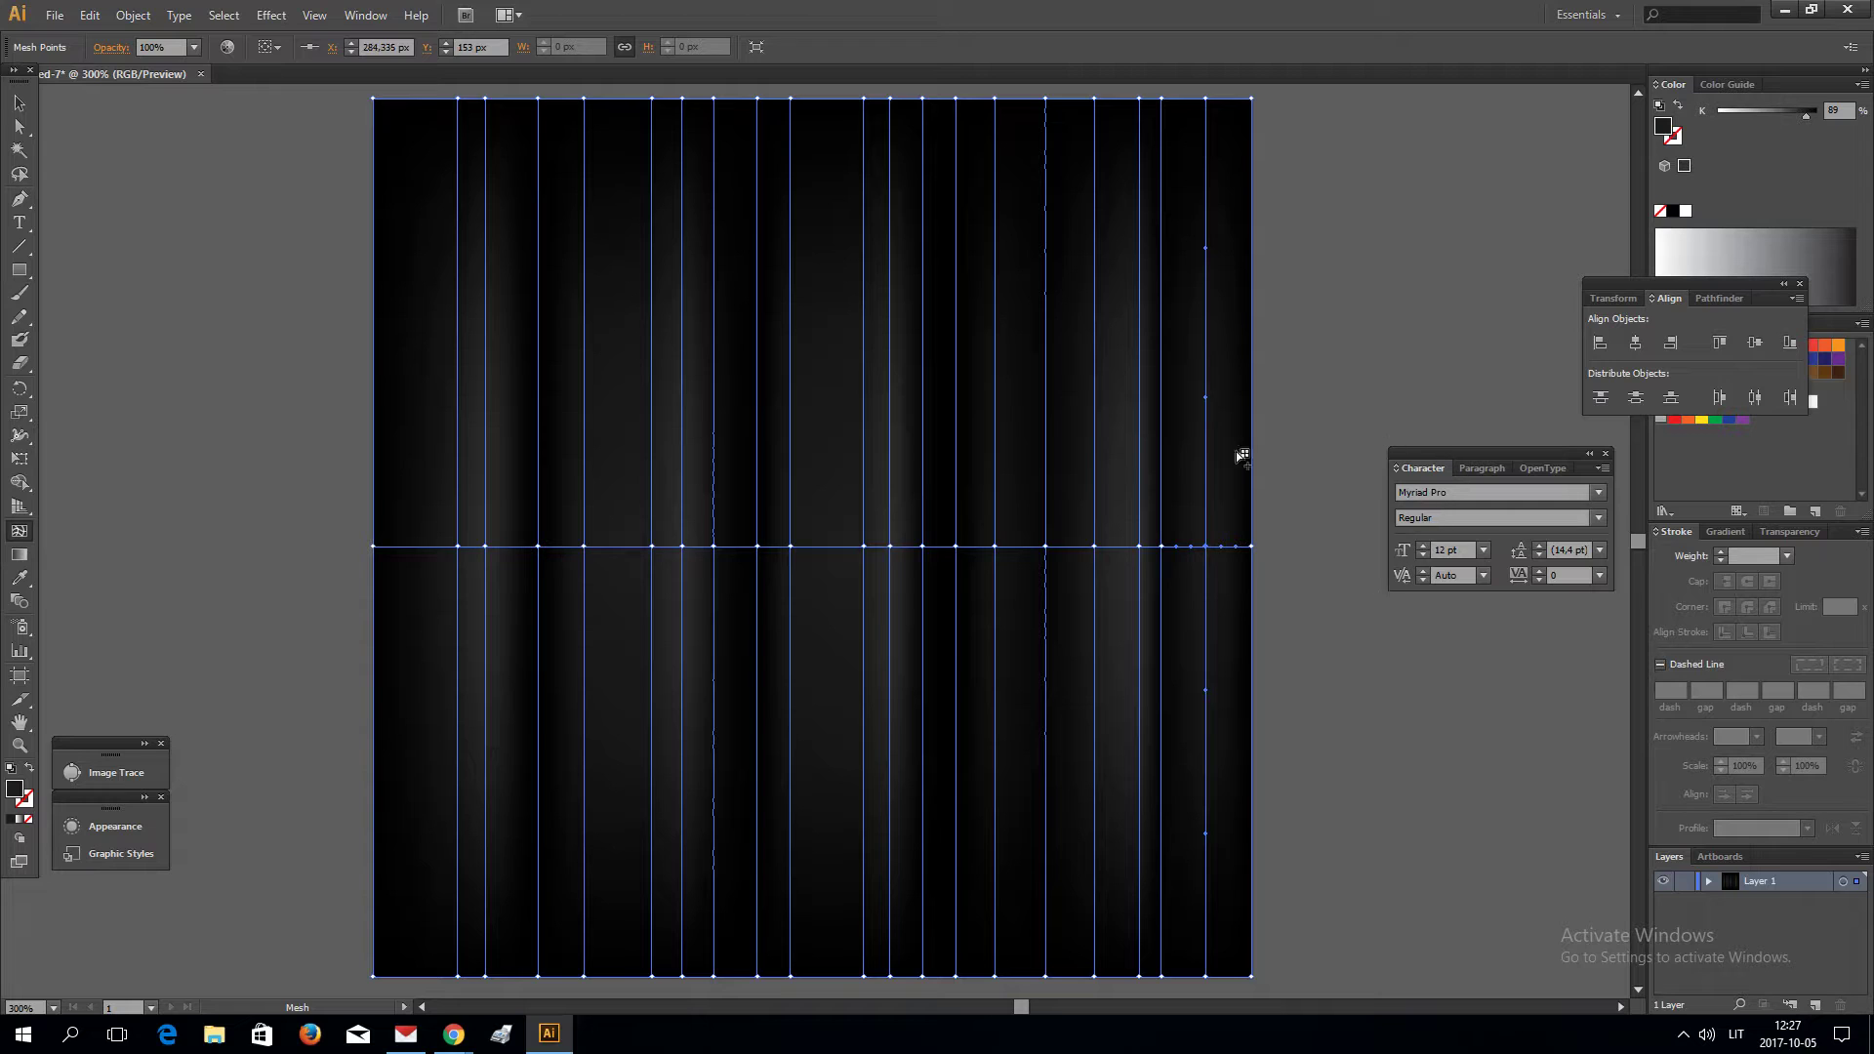
pyautogui.click(737, 548)
# Step: Add a vertical mesh line left of the third highlight, at about X 154 px, with its middle point at 95% black
pyautogui.click(19, 127)
pyautogui.click(263, 449)
pyautogui.click(498, 752)
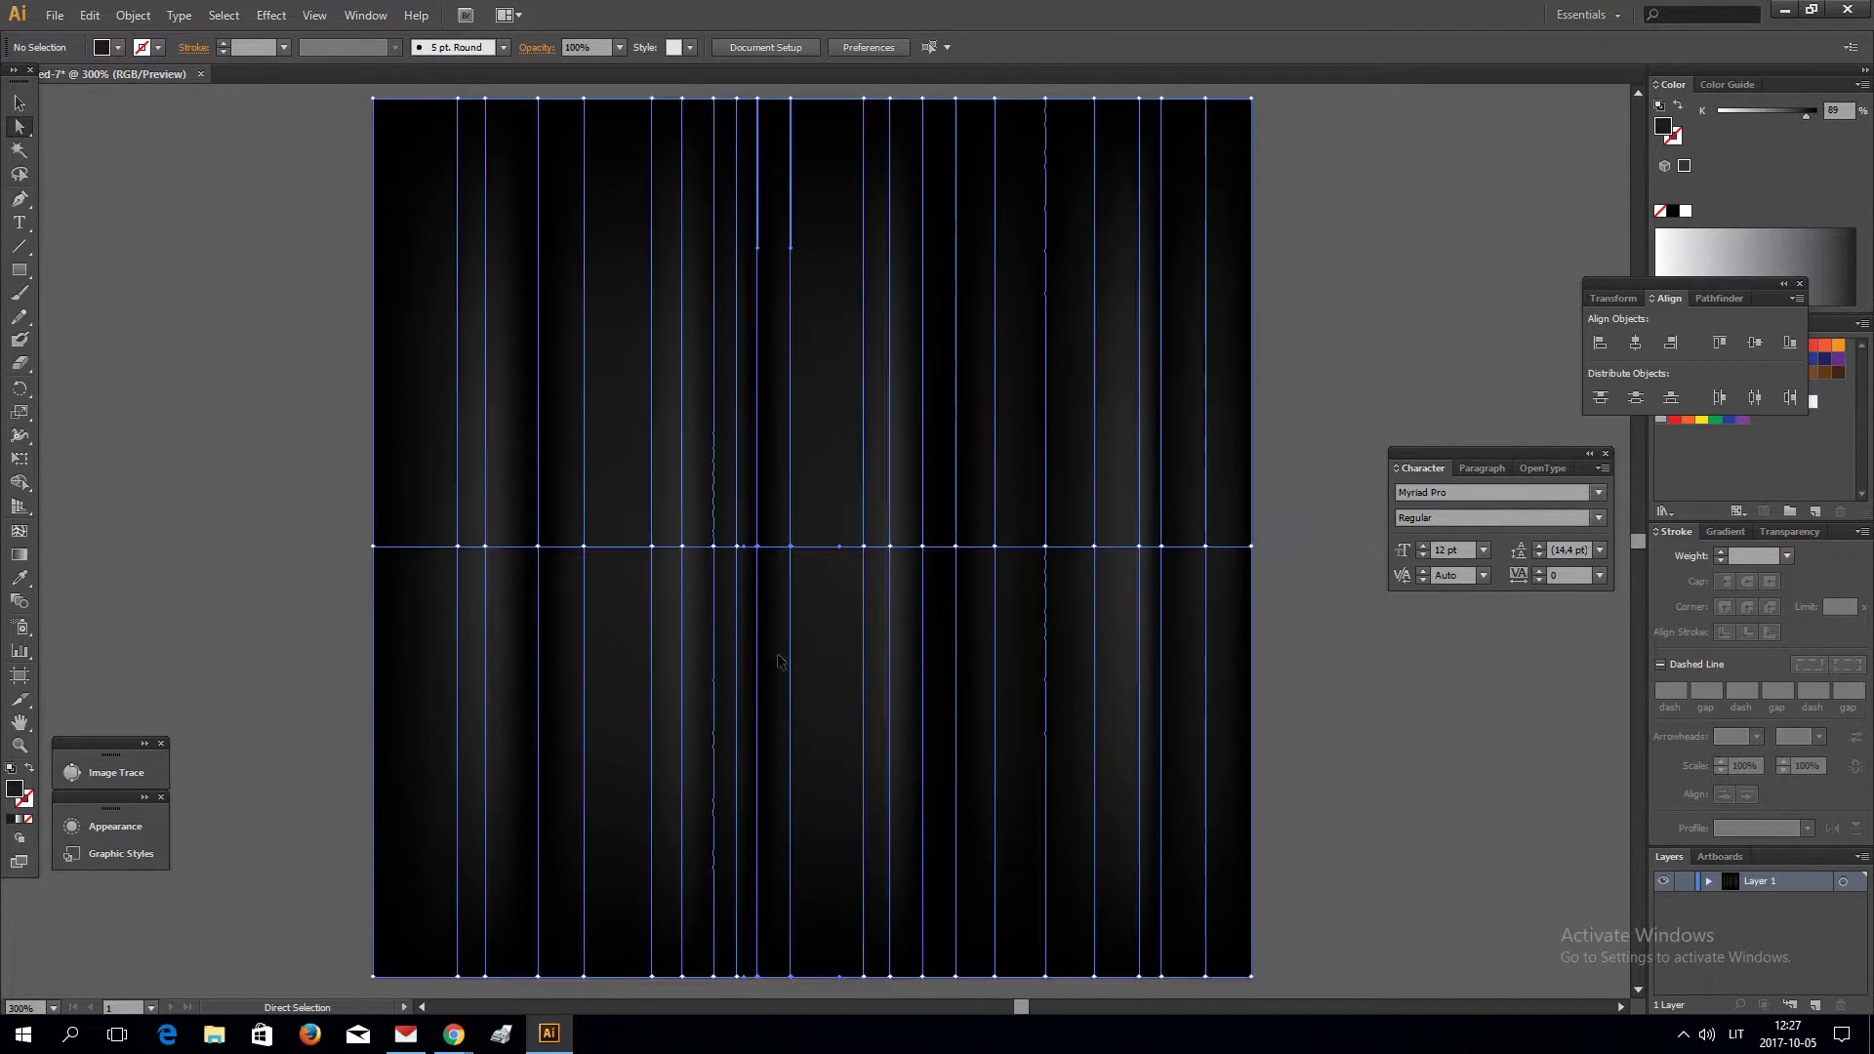
pyautogui.click(18, 533)
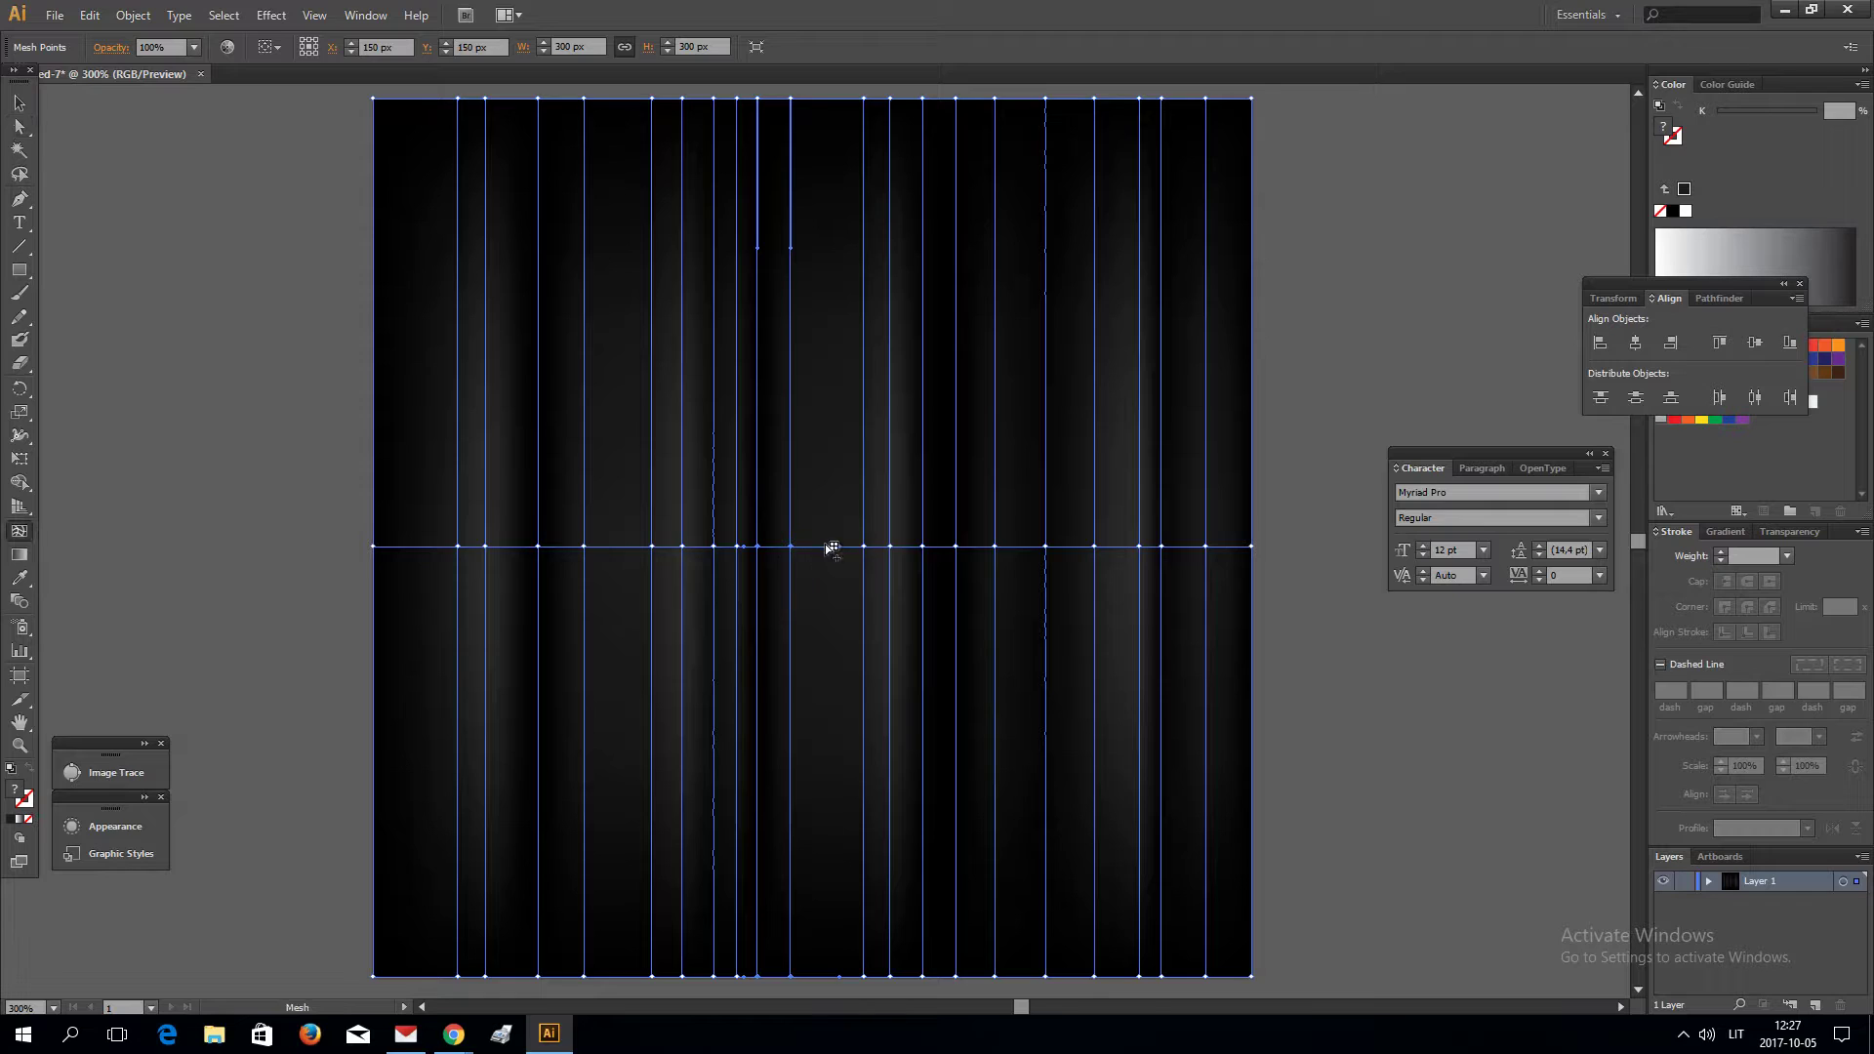
pyautogui.click(825, 547)
pyautogui.click(1811, 111)
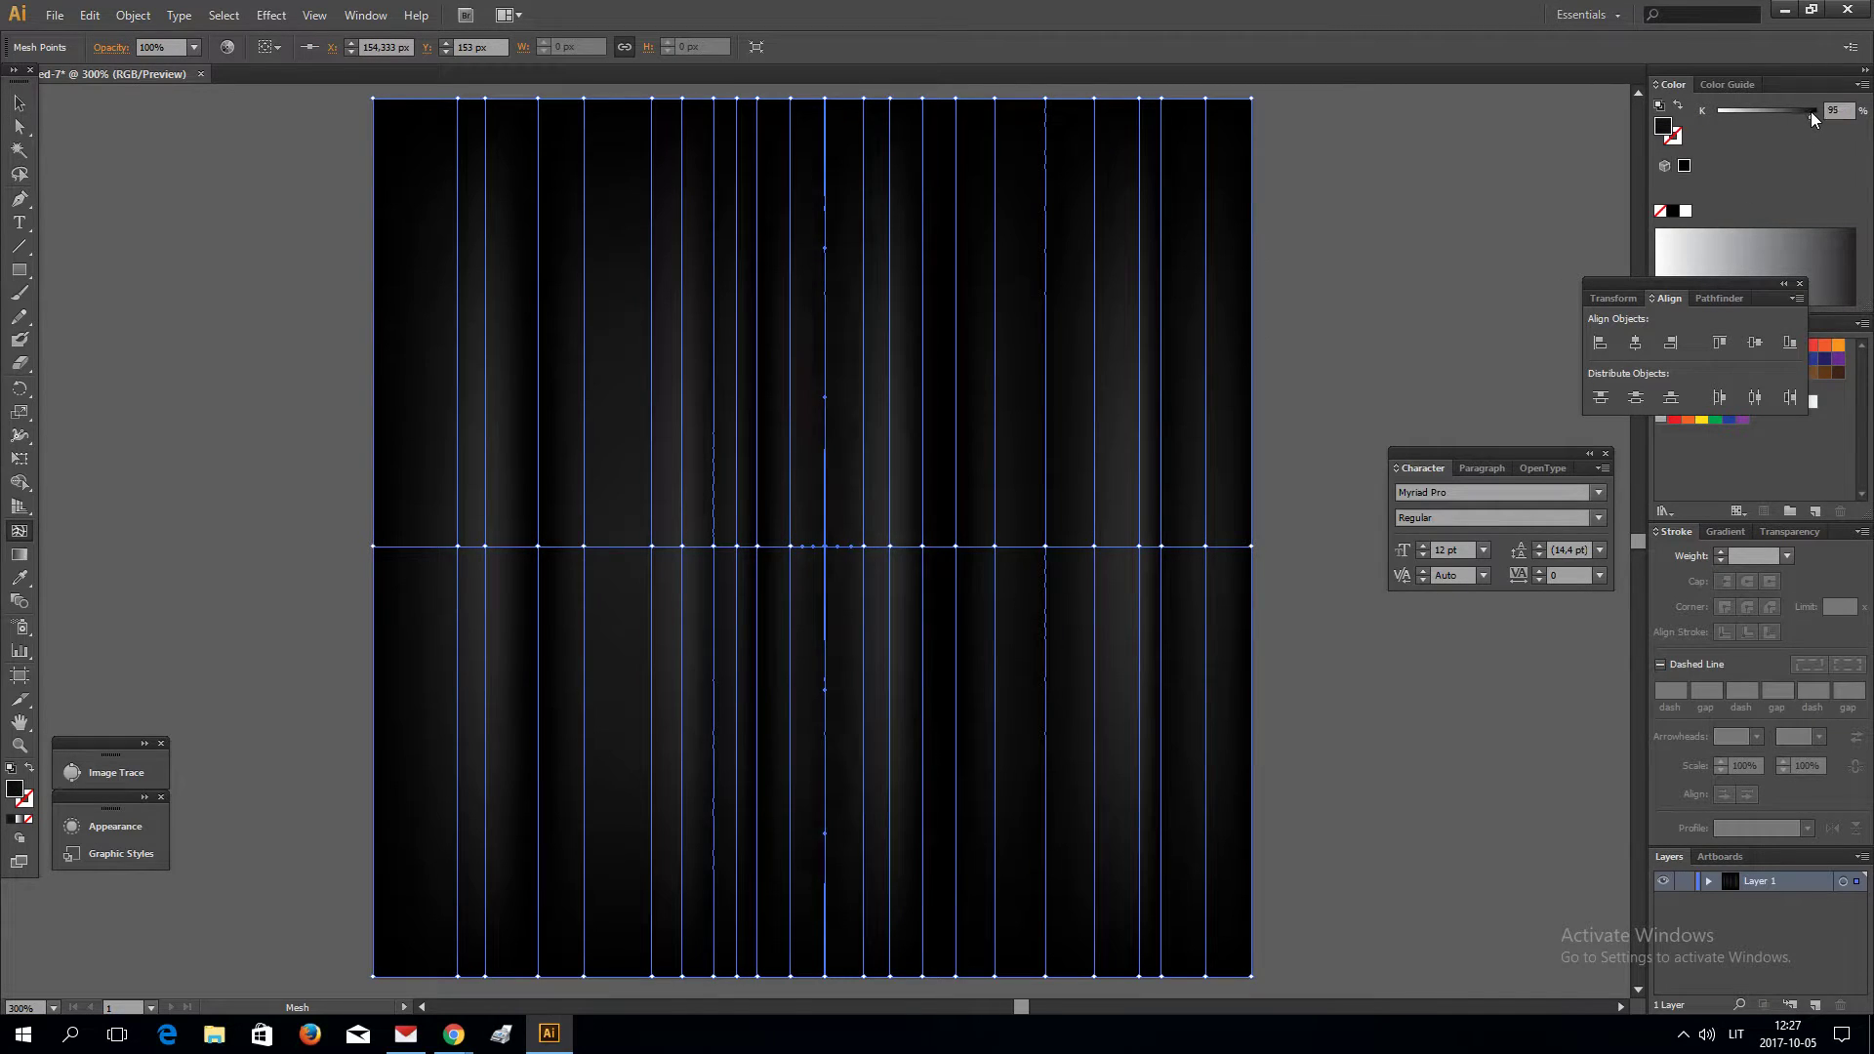
# Step: Add vertical mesh lines at about X 83 px with 95% black and at X 14 px with 90% black
pyautogui.click(614, 547)
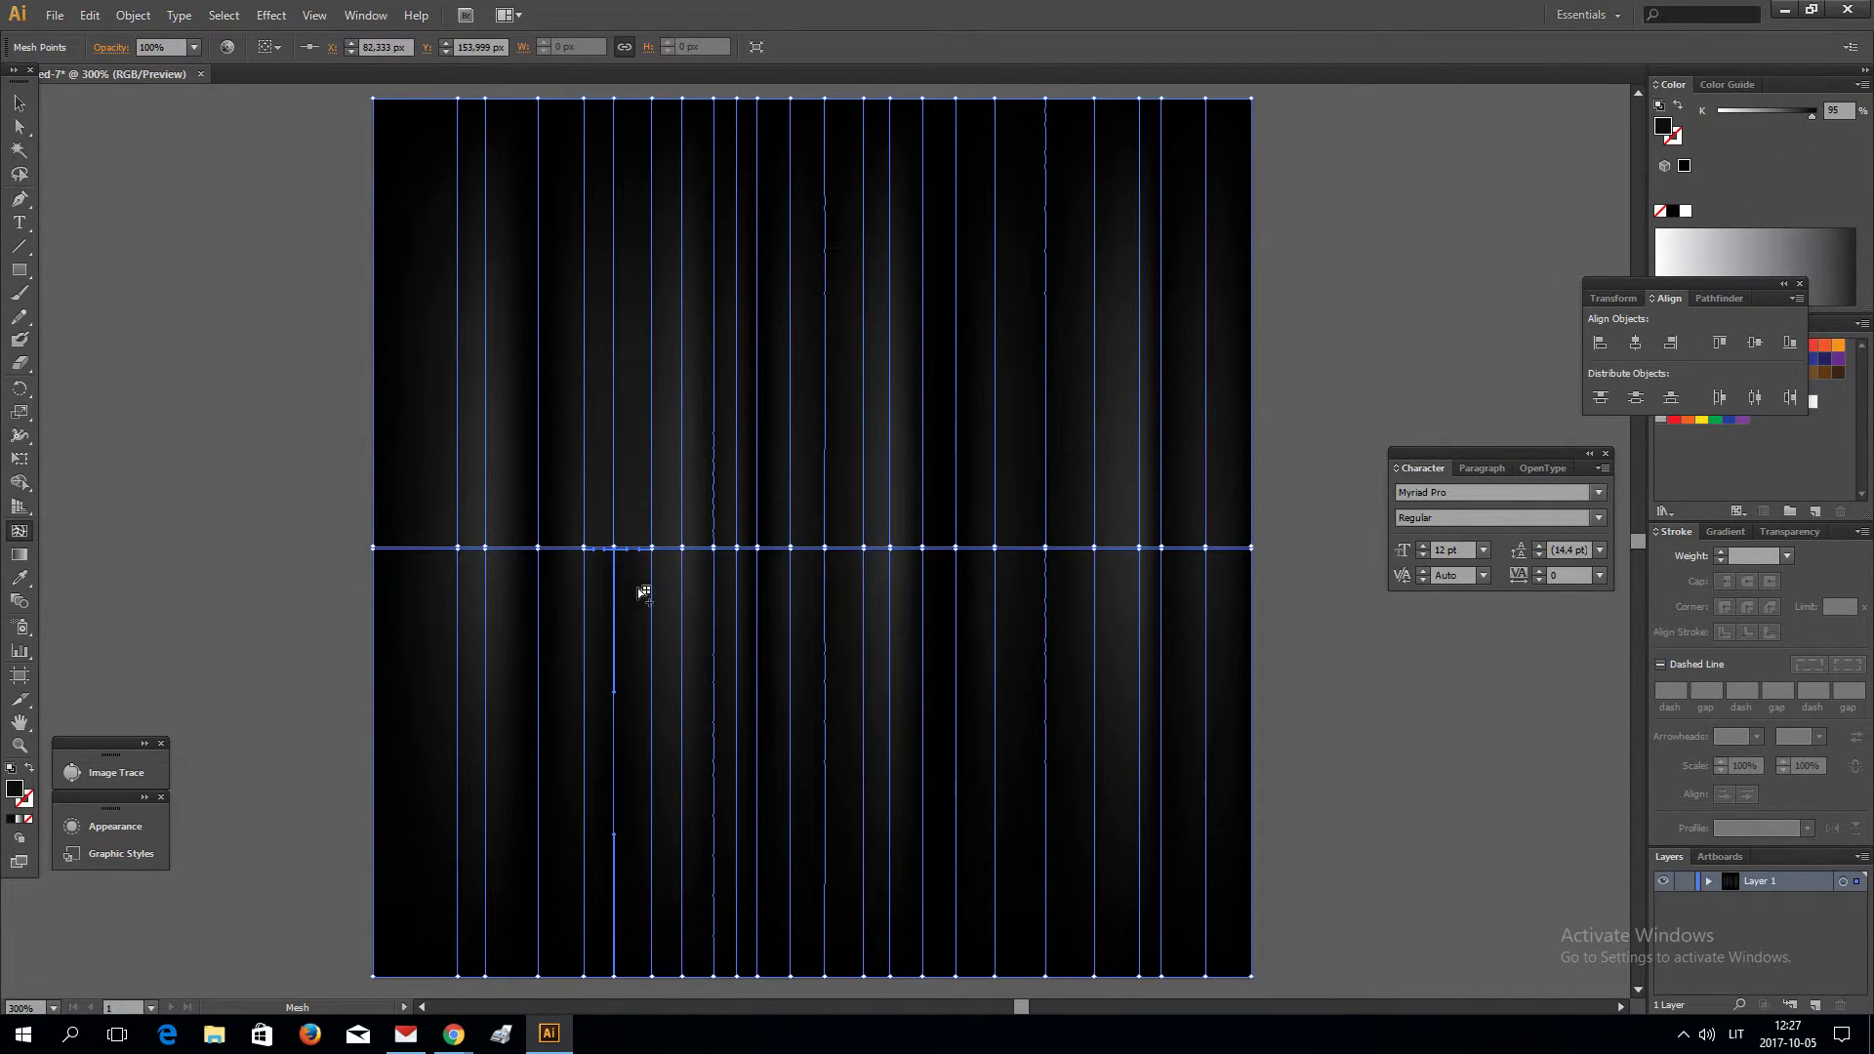
pyautogui.hotkey('ctrl', 'z')
pyautogui.click(615, 546)
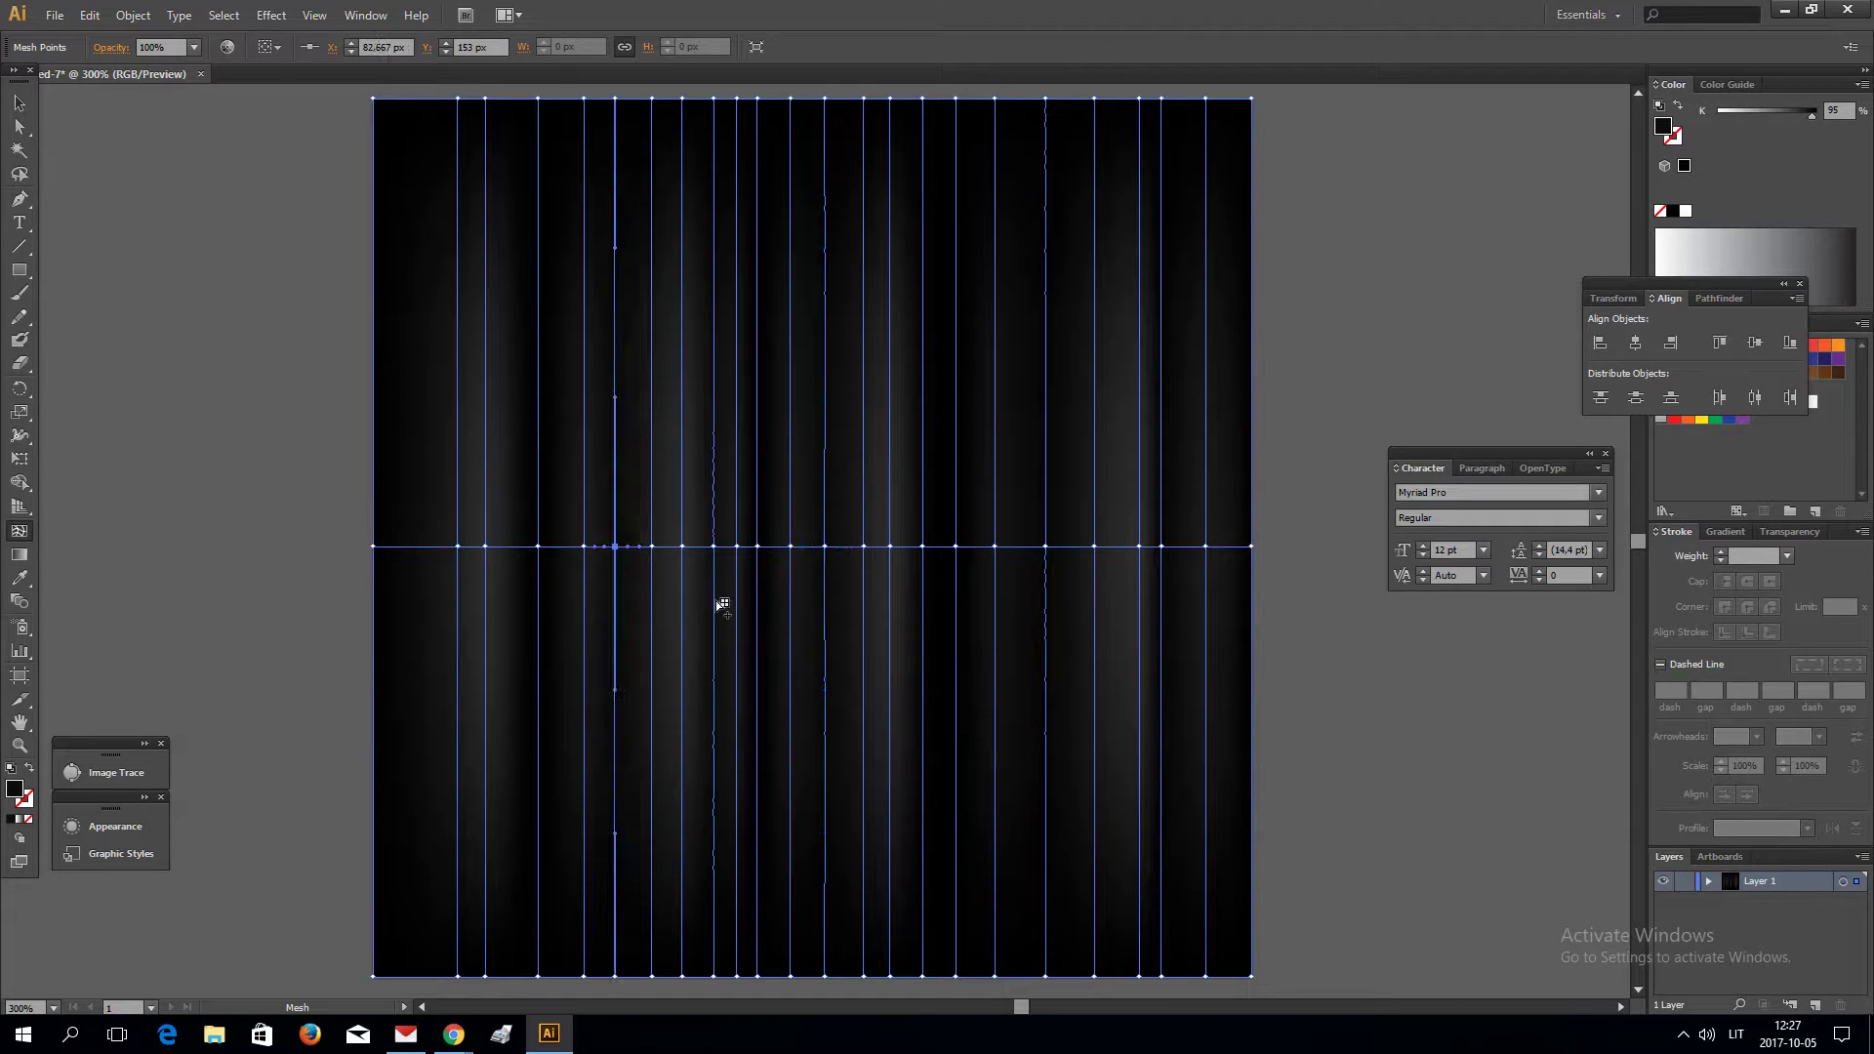
pyautogui.click(413, 547)
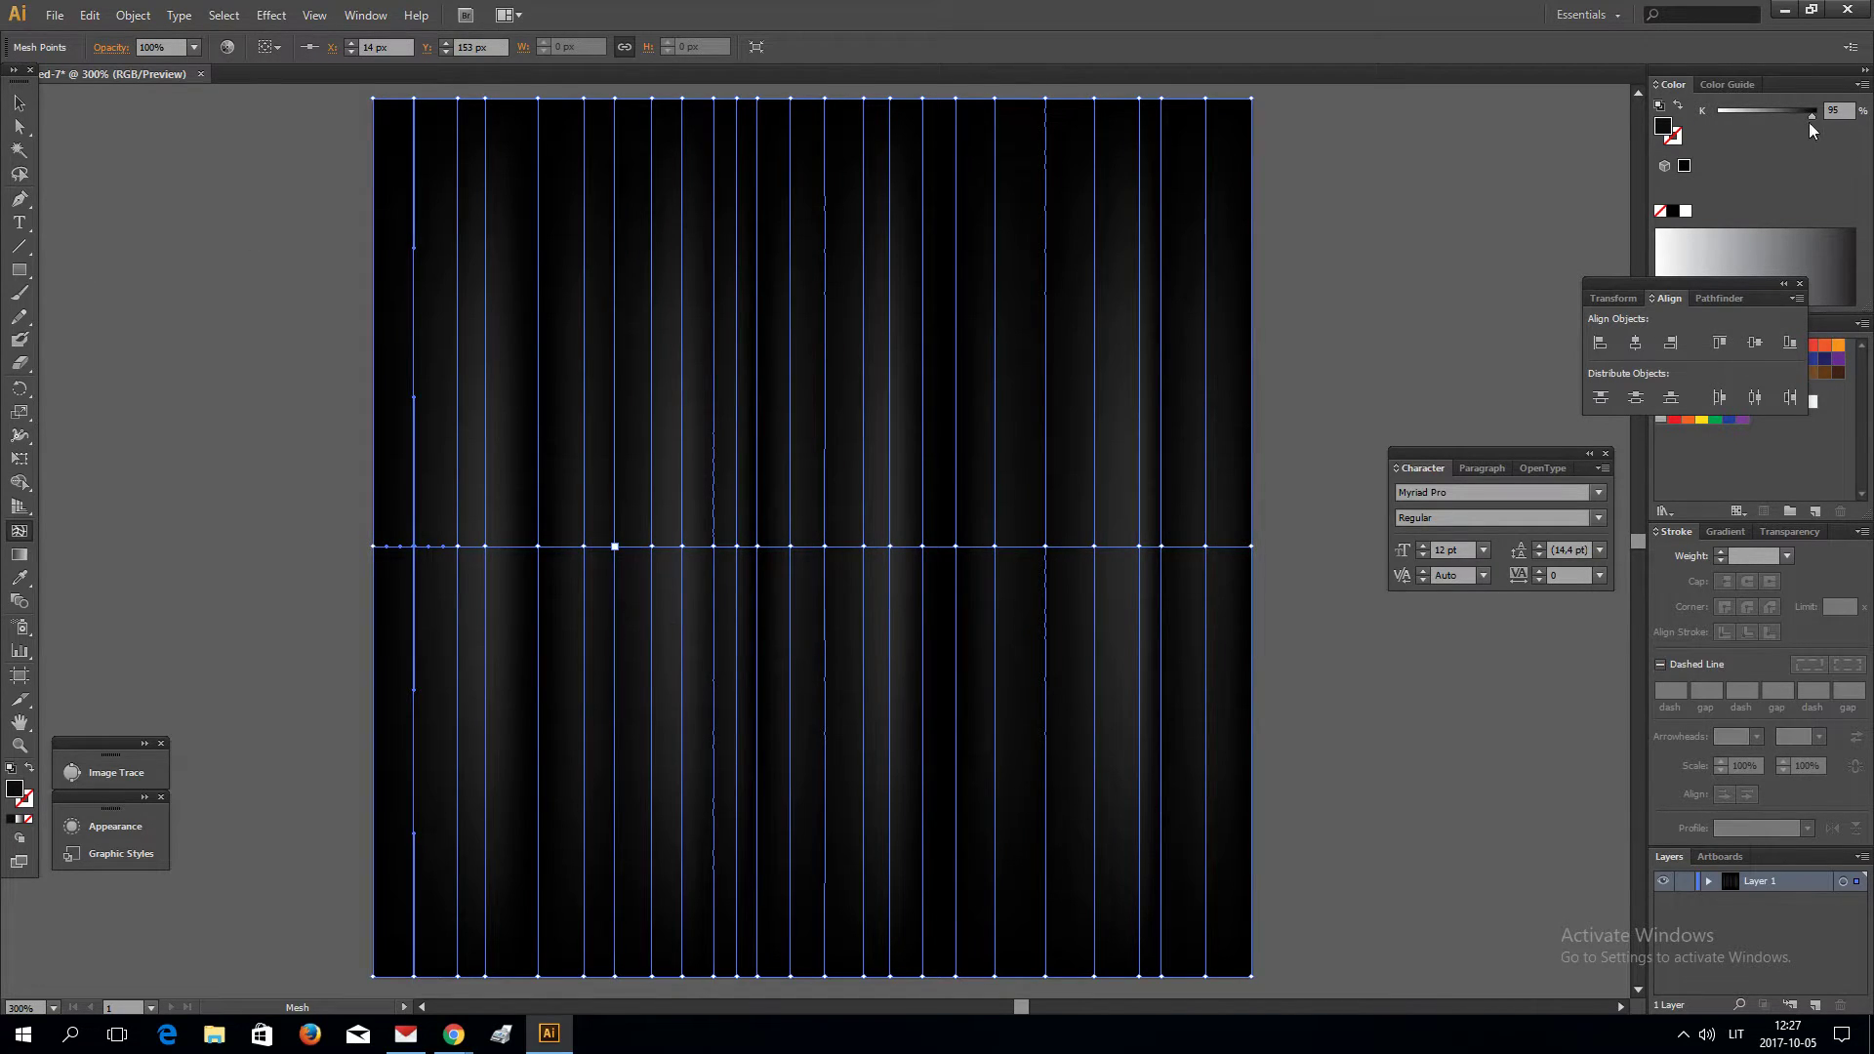
pyautogui.moveTo(1810, 116); pyautogui.dragTo(1805, 116)
# Step: Deselect the mesh and examine the shading of the curtain folds at different zoom levels
pyautogui.click(19, 126)
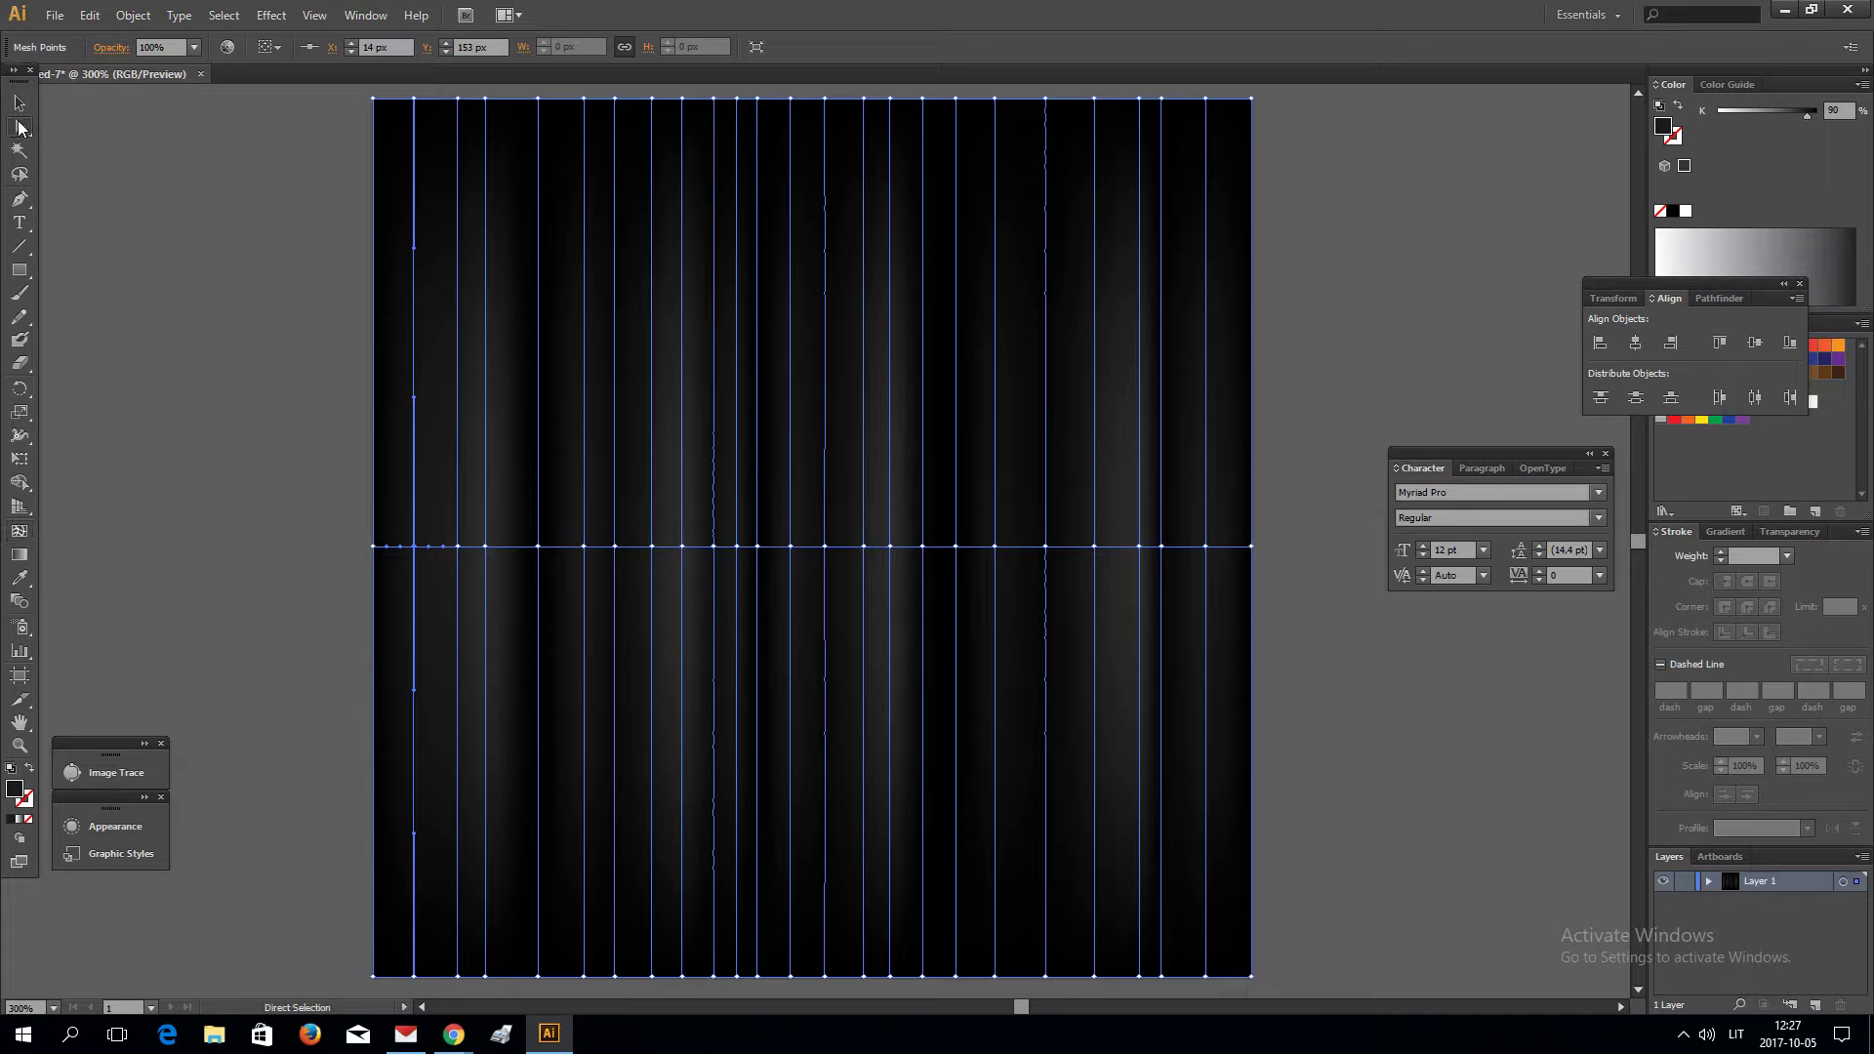
pyautogui.click(273, 468)
pyautogui.hotkey('ctrl', '-')
pyautogui.hotkey('ctrl', '-')
pyautogui.hotkey('ctrl', '+')
pyautogui.scroll(-1, 1157, 762)
pyautogui.scroll(1, 1171, 766)
pyautogui.hotkey('ctrl', '+')
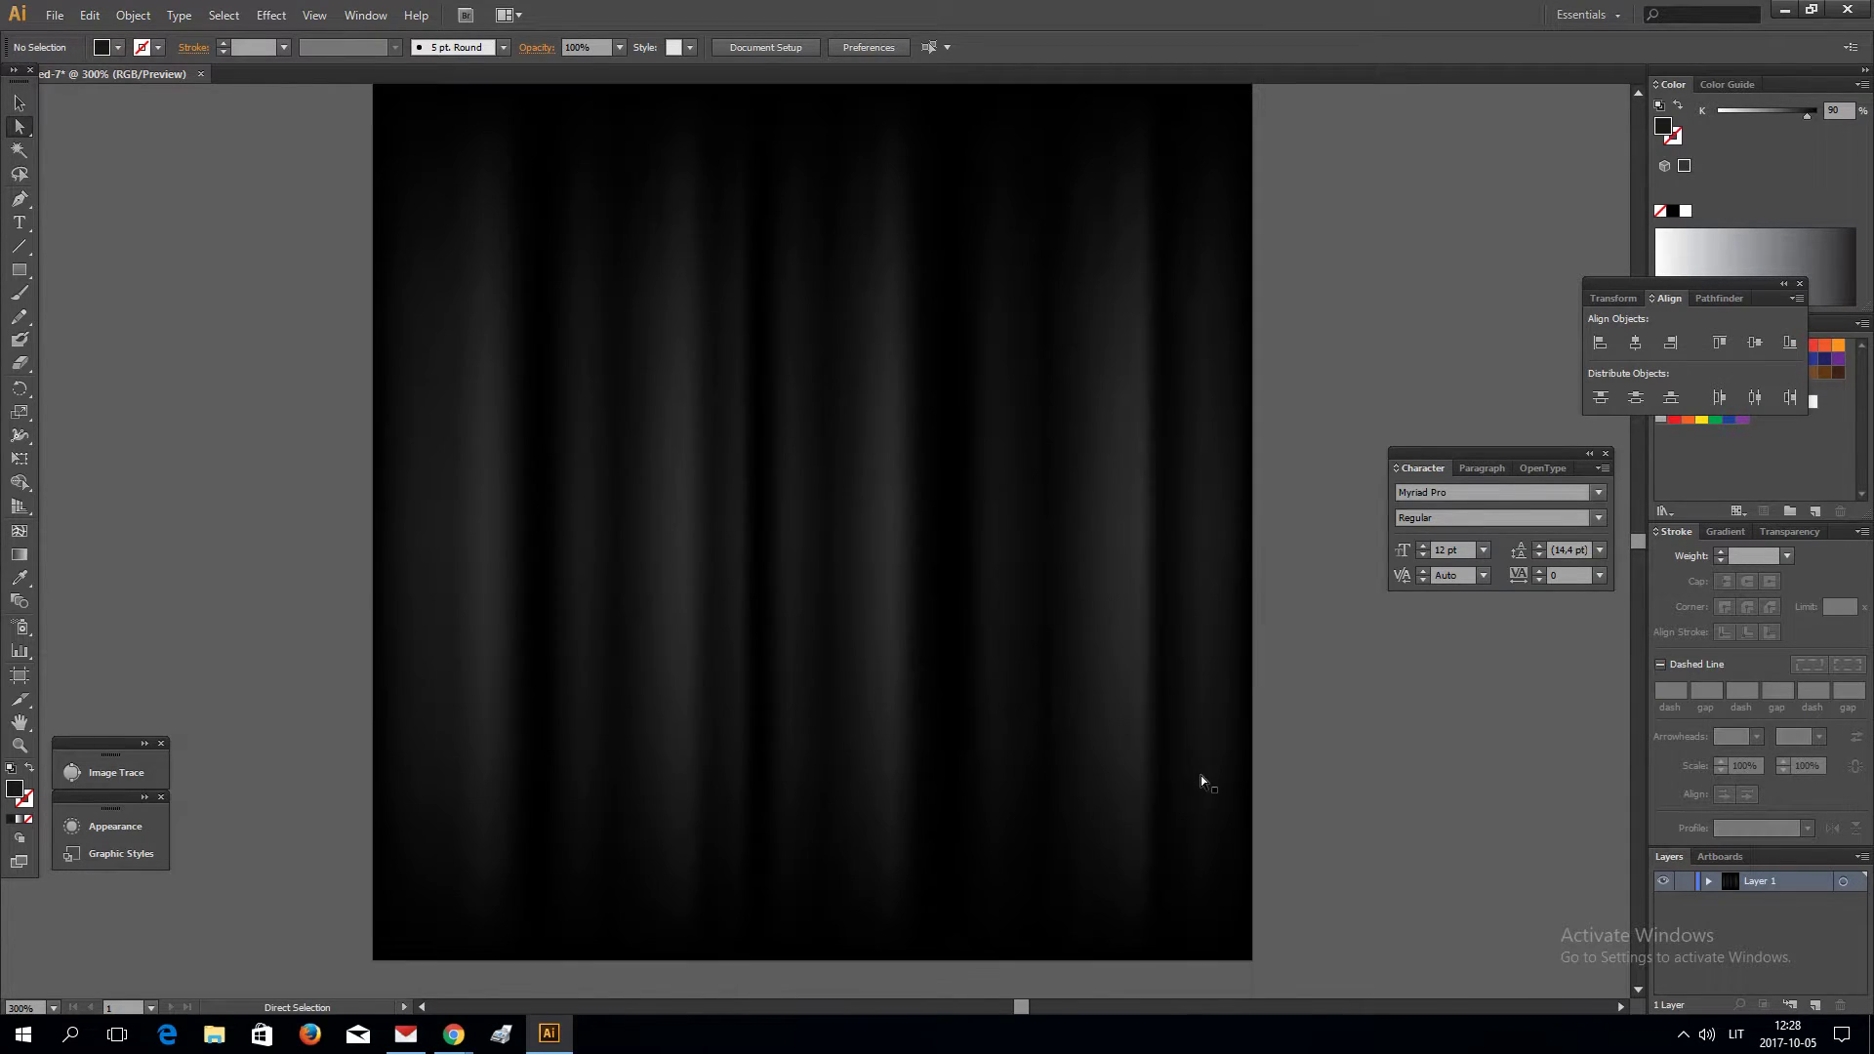
pyautogui.scroll(1, 1202, 775)
# Step: Wrap the curtain mesh in an envelope mesh with 1 row and 1 column
pyautogui.click(815, 530)
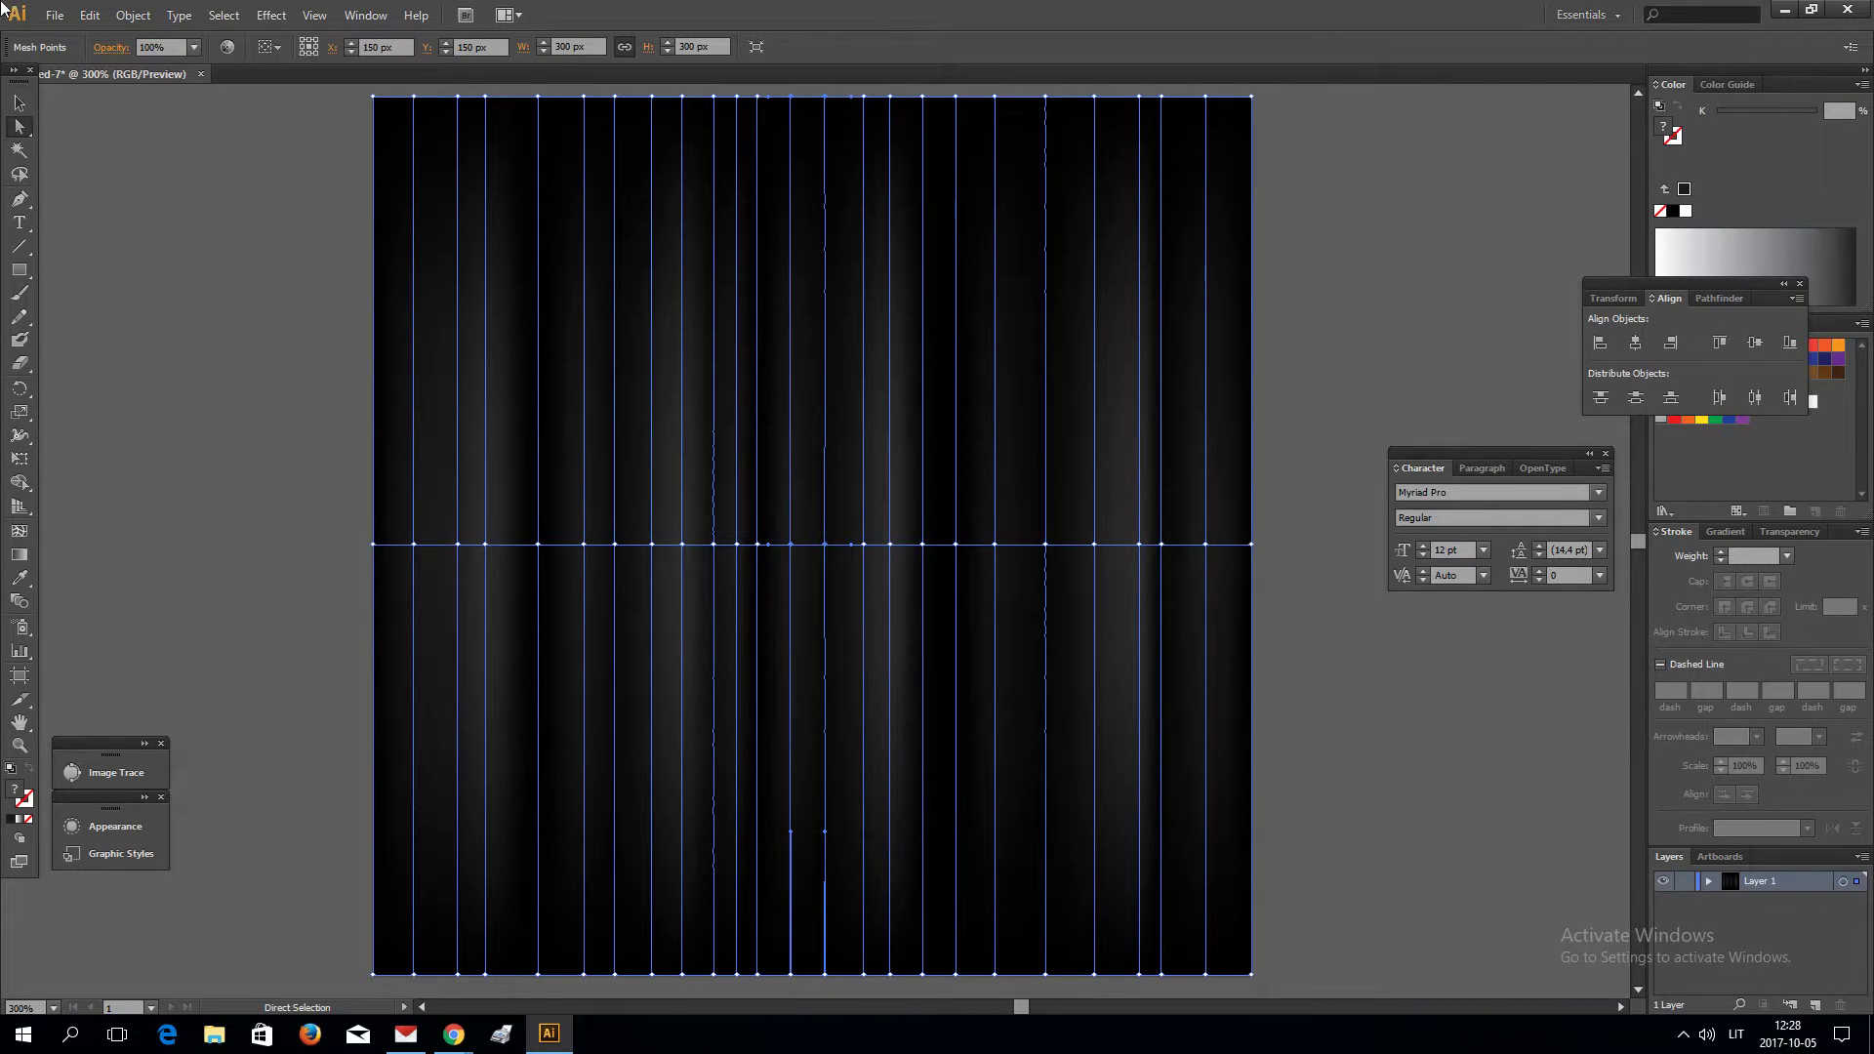
pyautogui.click(18, 102)
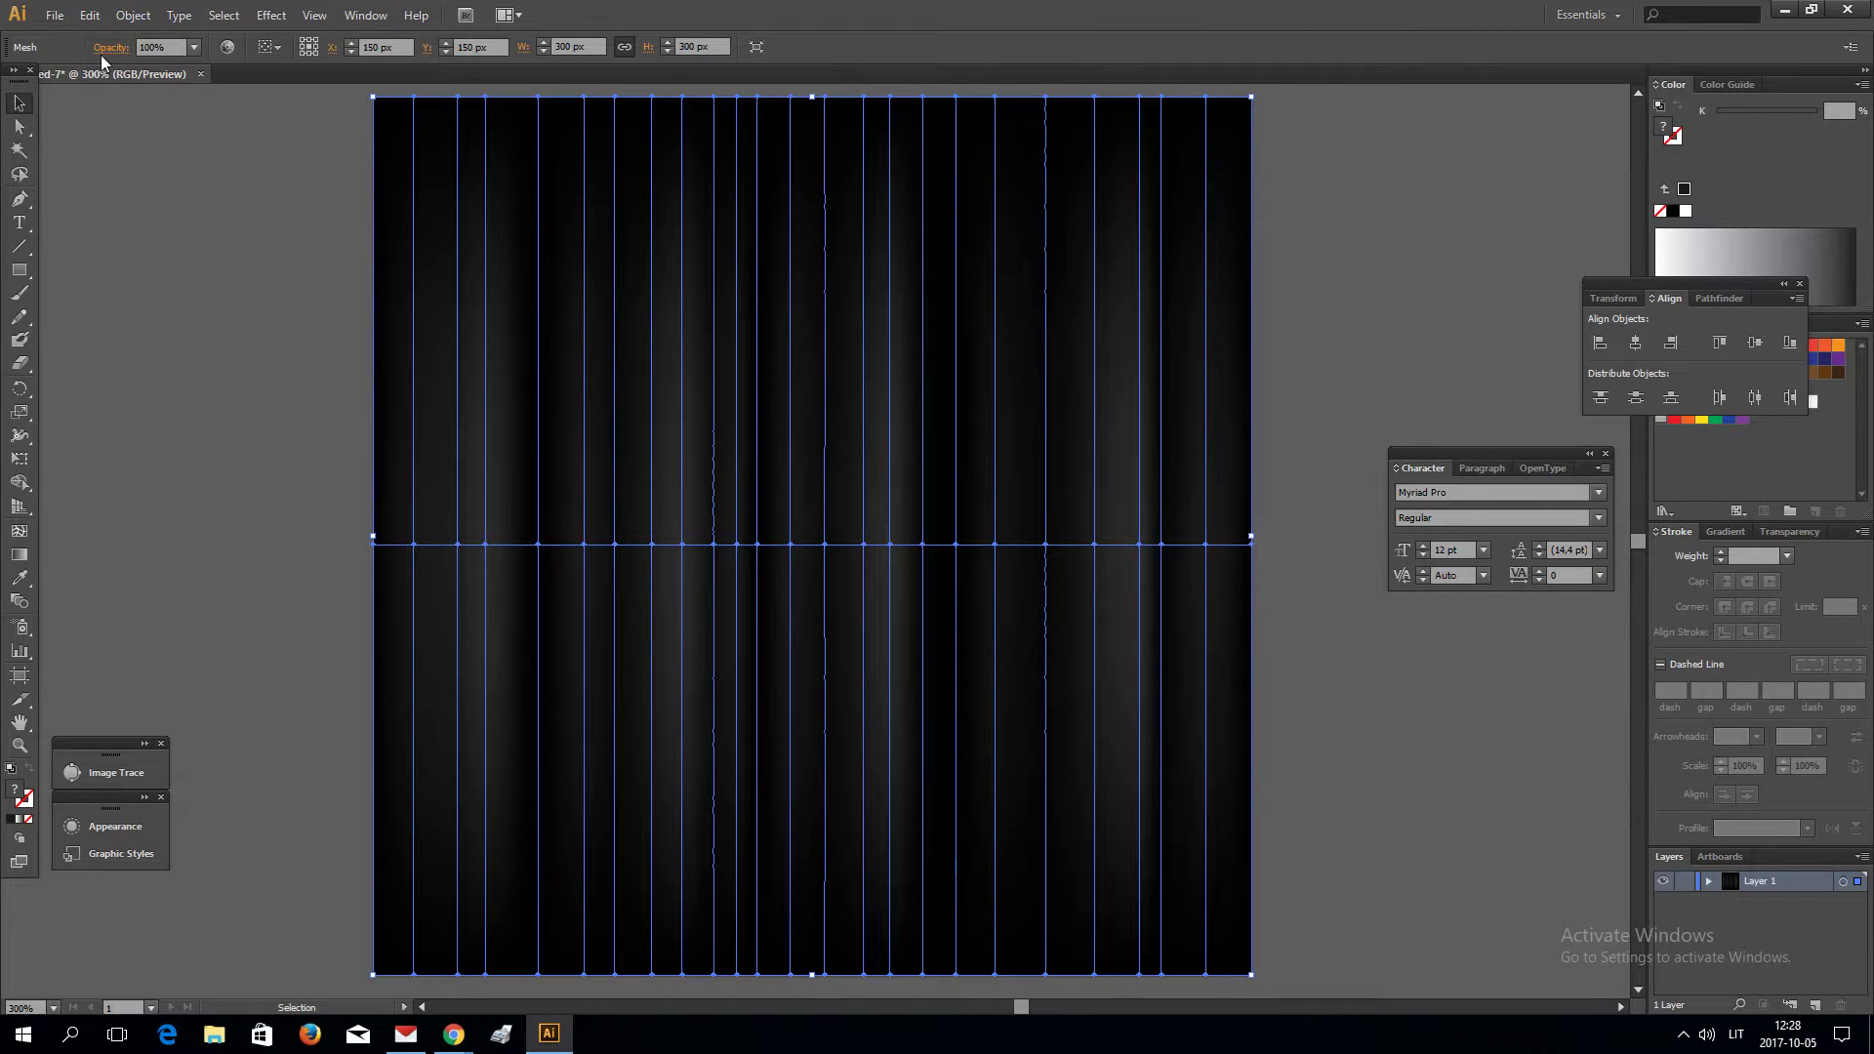
pyautogui.click(132, 14)
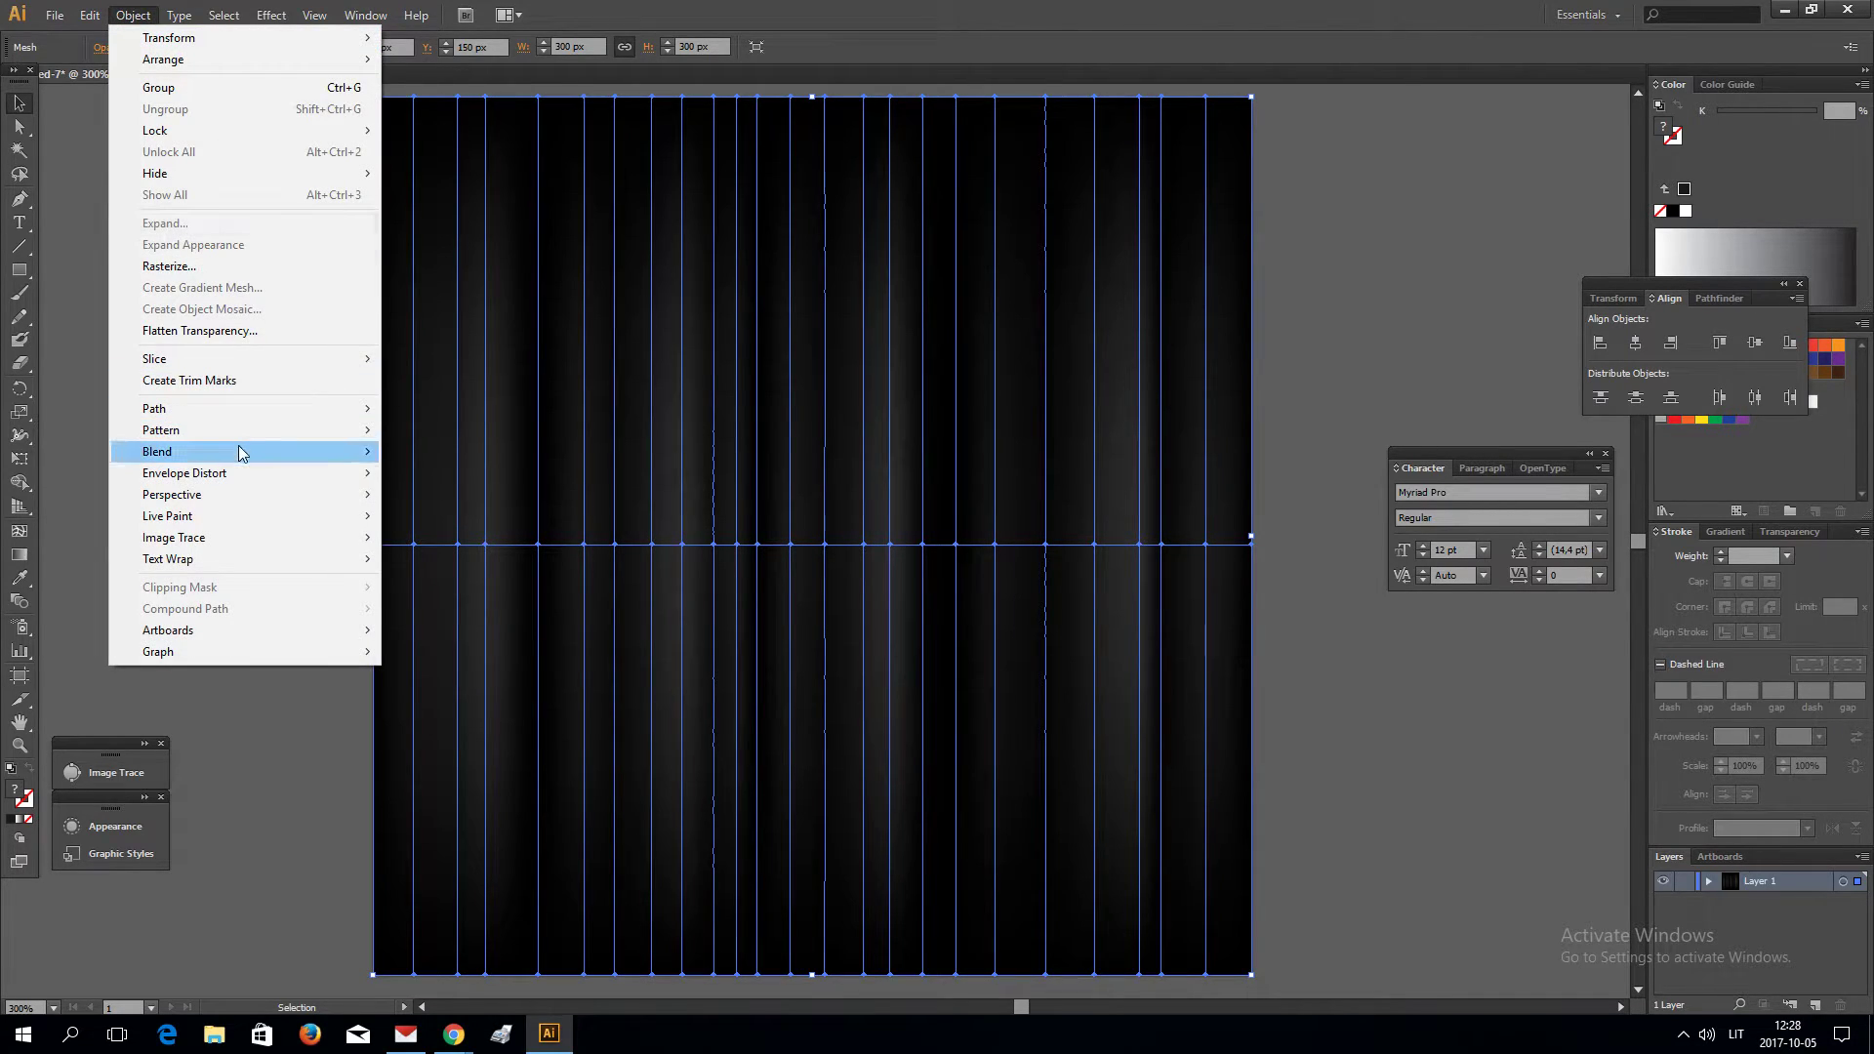
pyautogui.moveTo(237, 472)
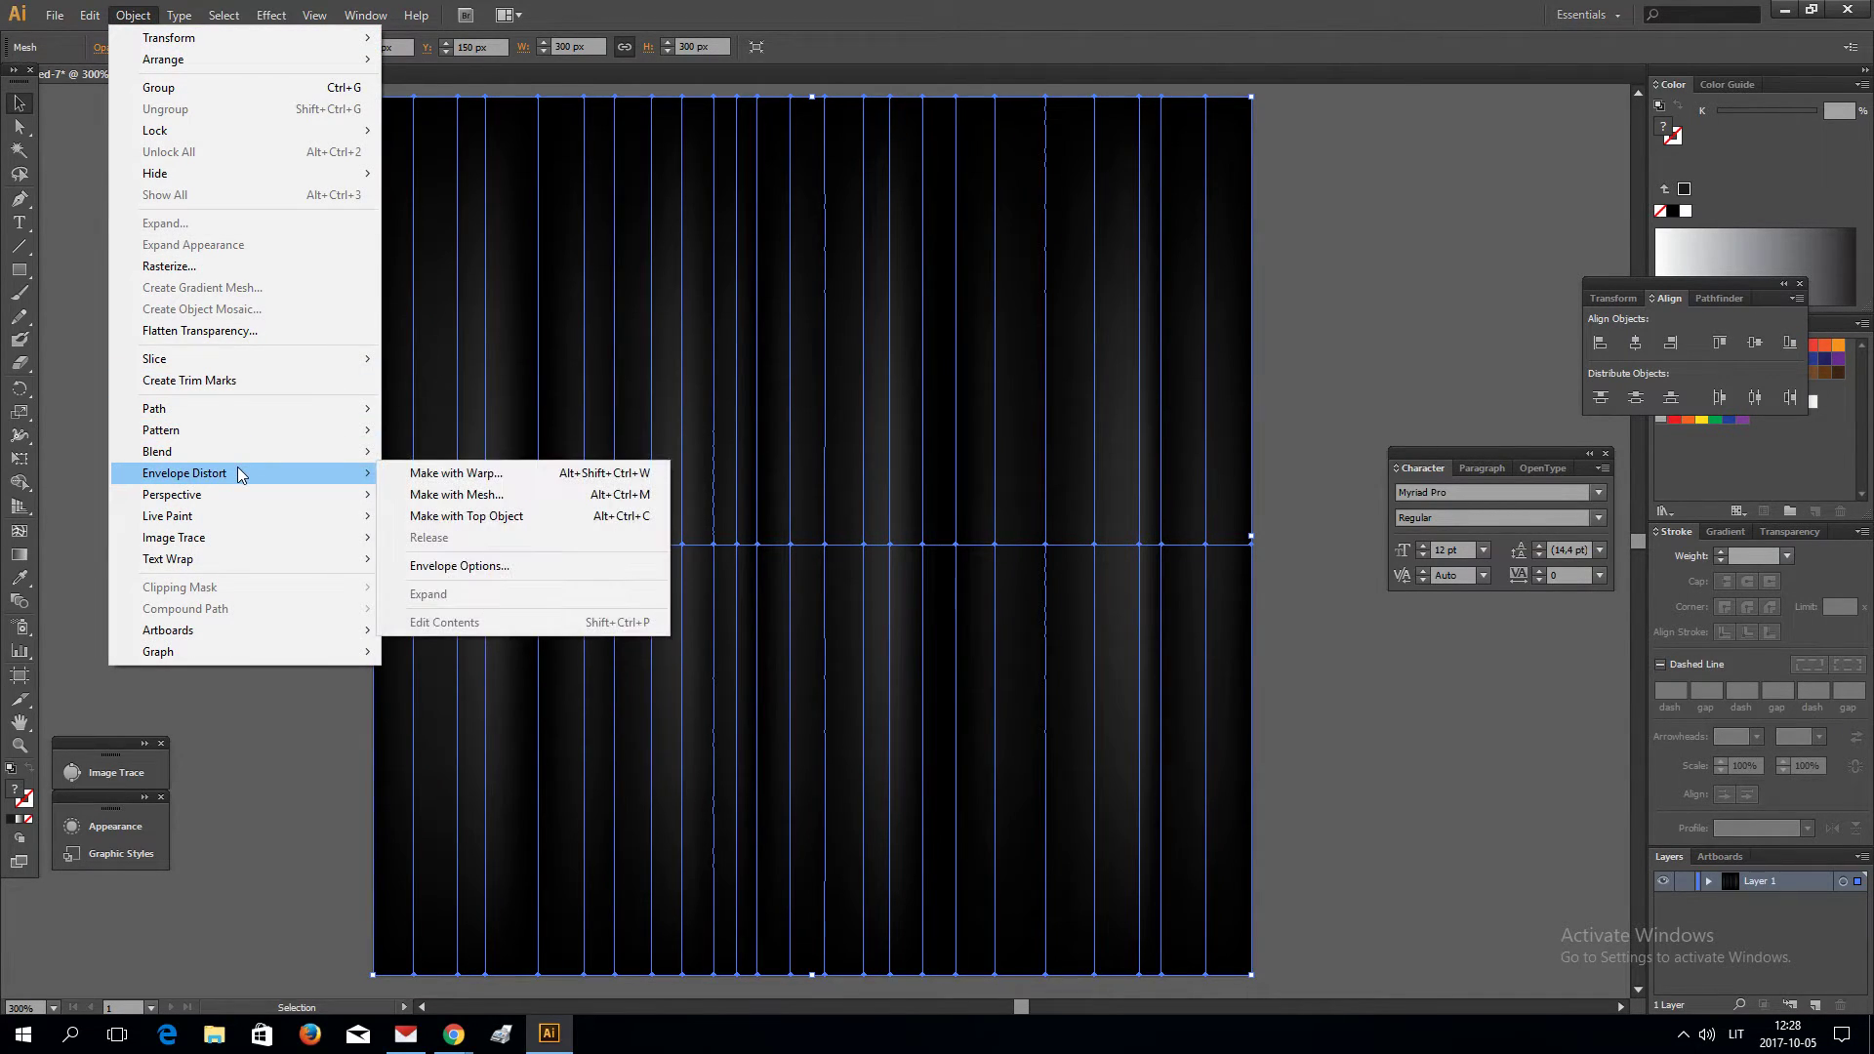
pyautogui.click(467, 496)
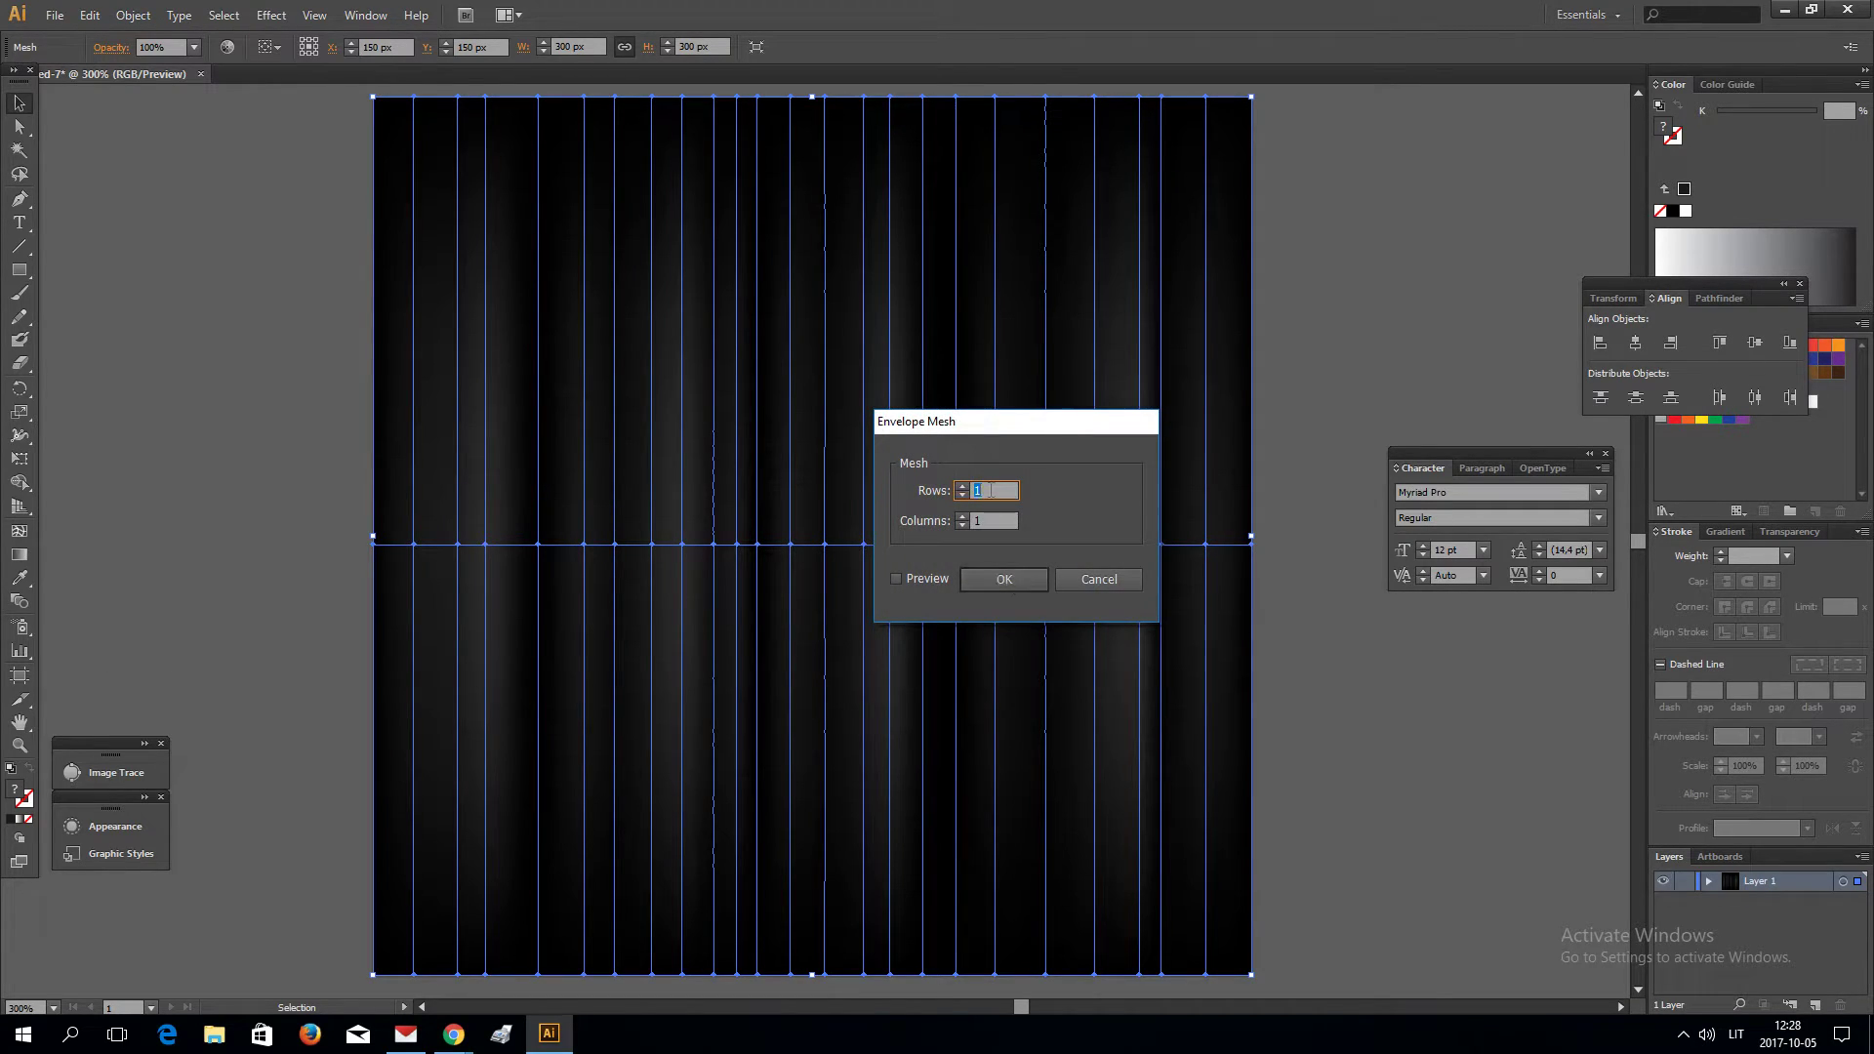
pyautogui.click(1001, 579)
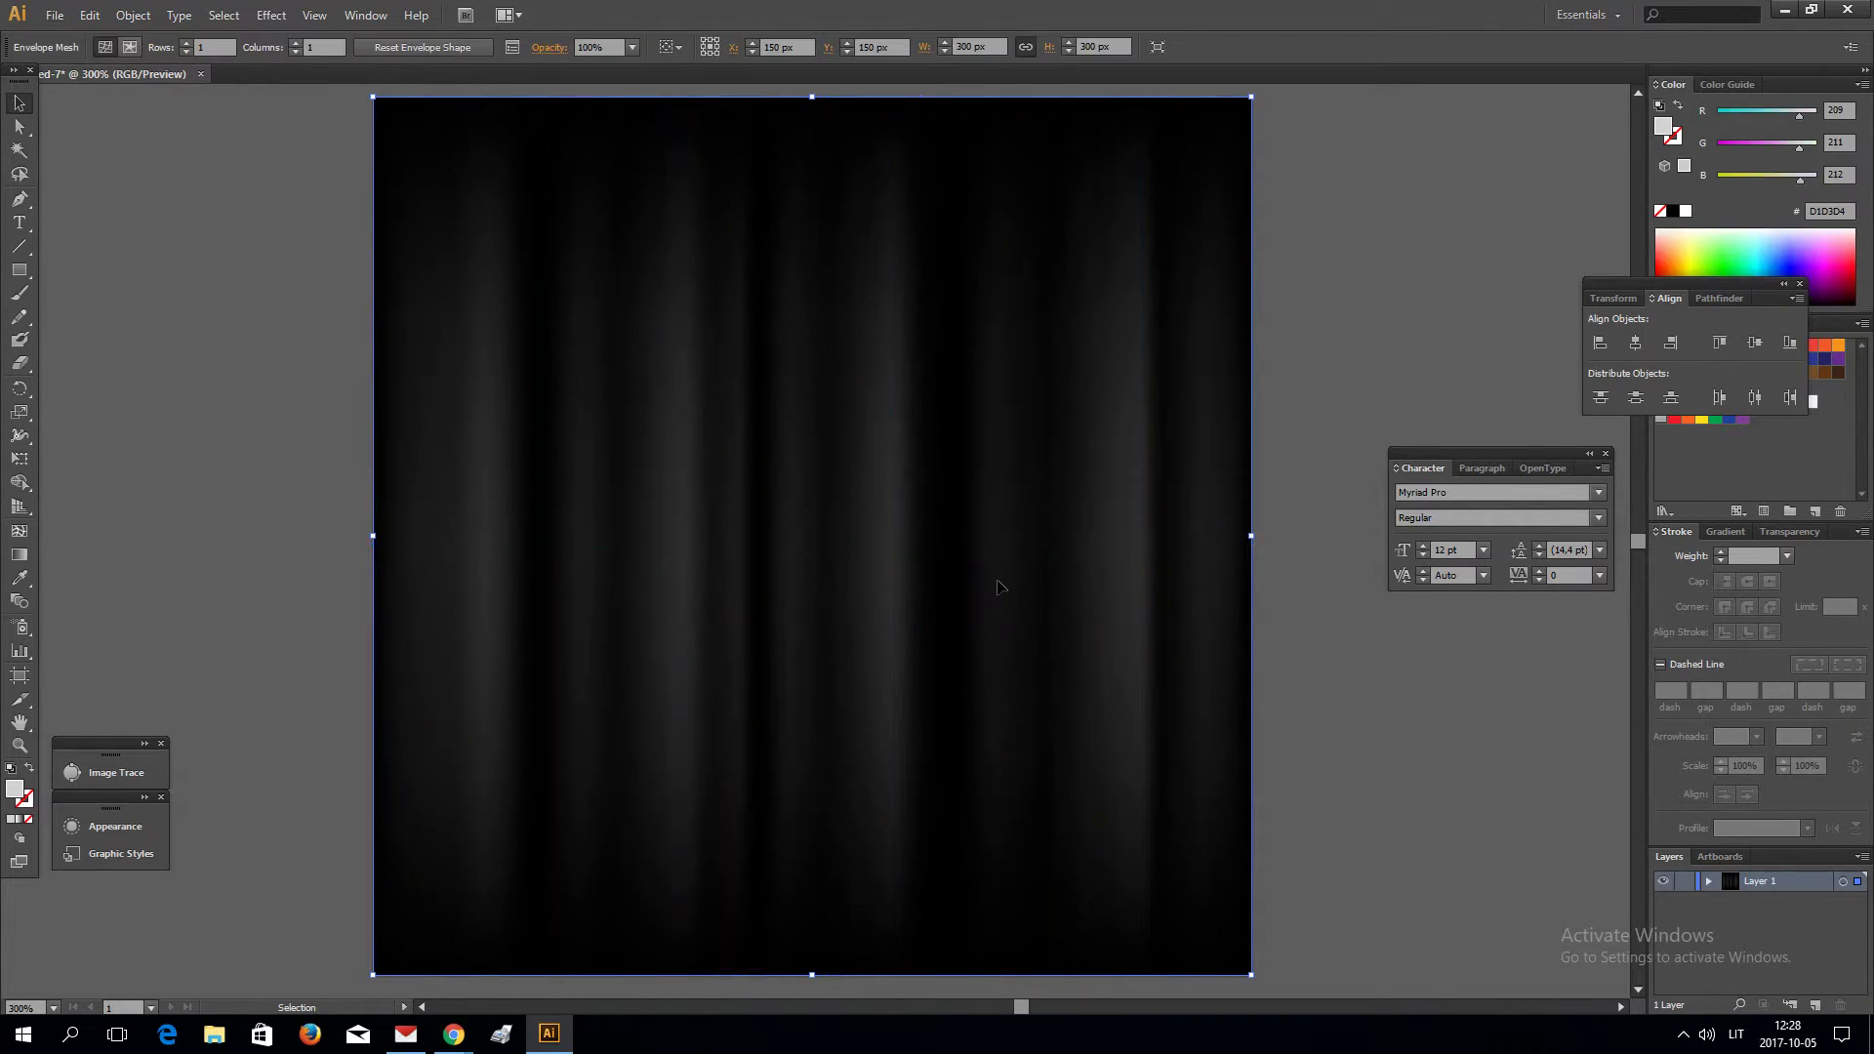
# Step: Rotate the enveloped curtain square by 90 degrees so its folds run horizontally
pyautogui.hotkey('ctrl', '-')
pyautogui.moveTo(1112, 246); pyautogui.dragTo(546, 287)
pyautogui.hotkey('ctrl', '+')
pyautogui.press('v')
# Step: Add eight horizontal envelope mesh lines from the square's left edge, spread unevenly between its top and bottom edges
pyautogui.press('u')
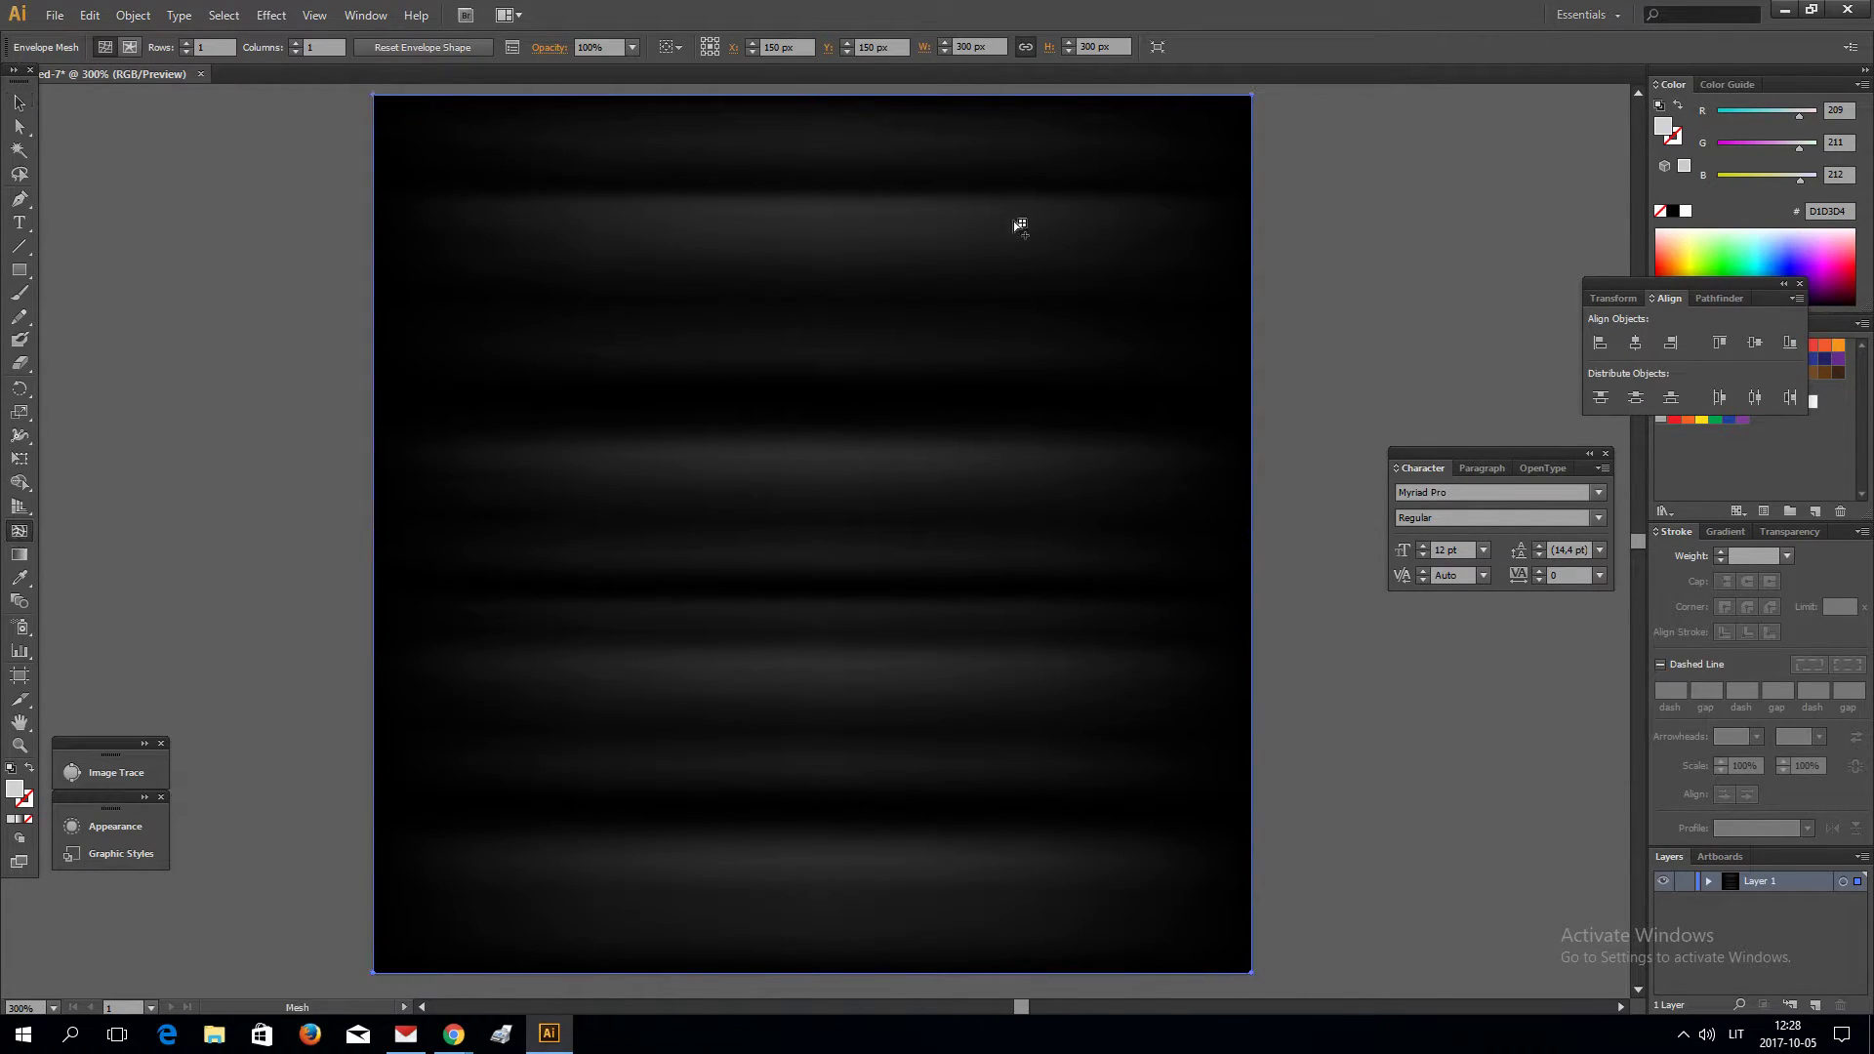
pyautogui.click(807, 155)
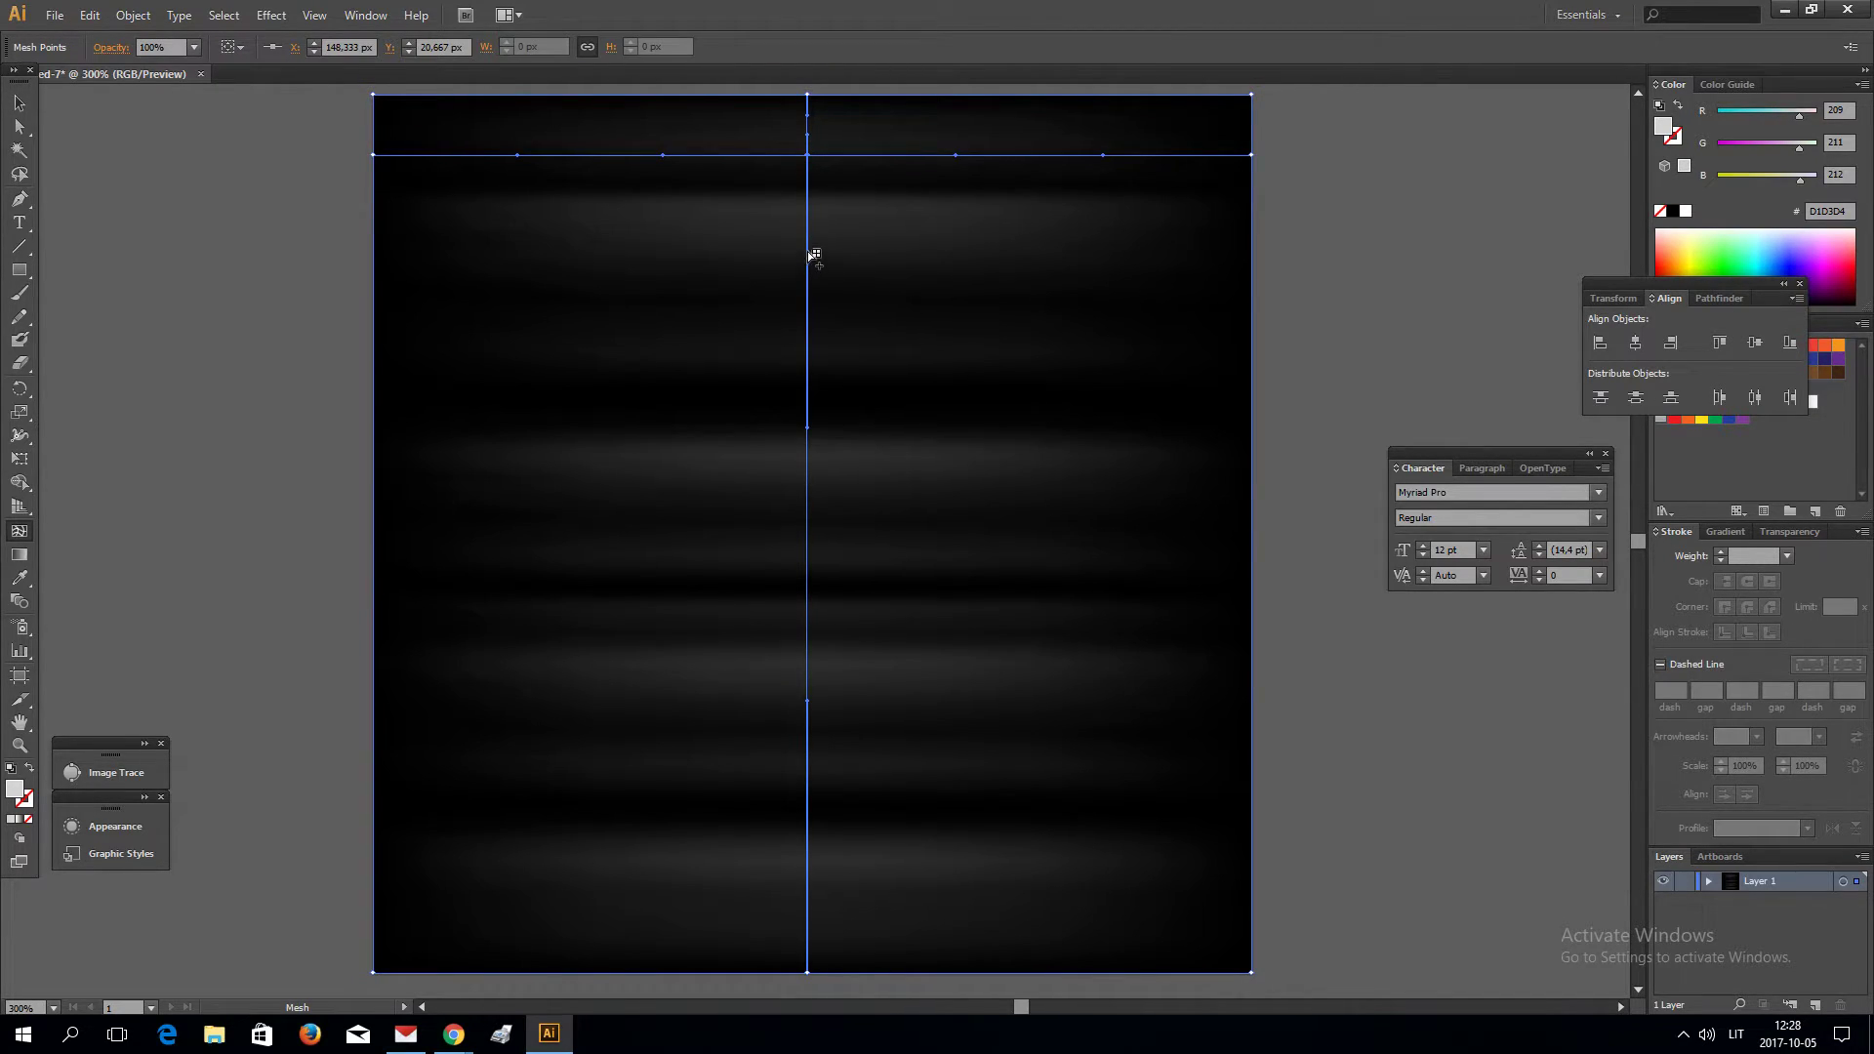
pyautogui.hotkey('ctrl', 'z')
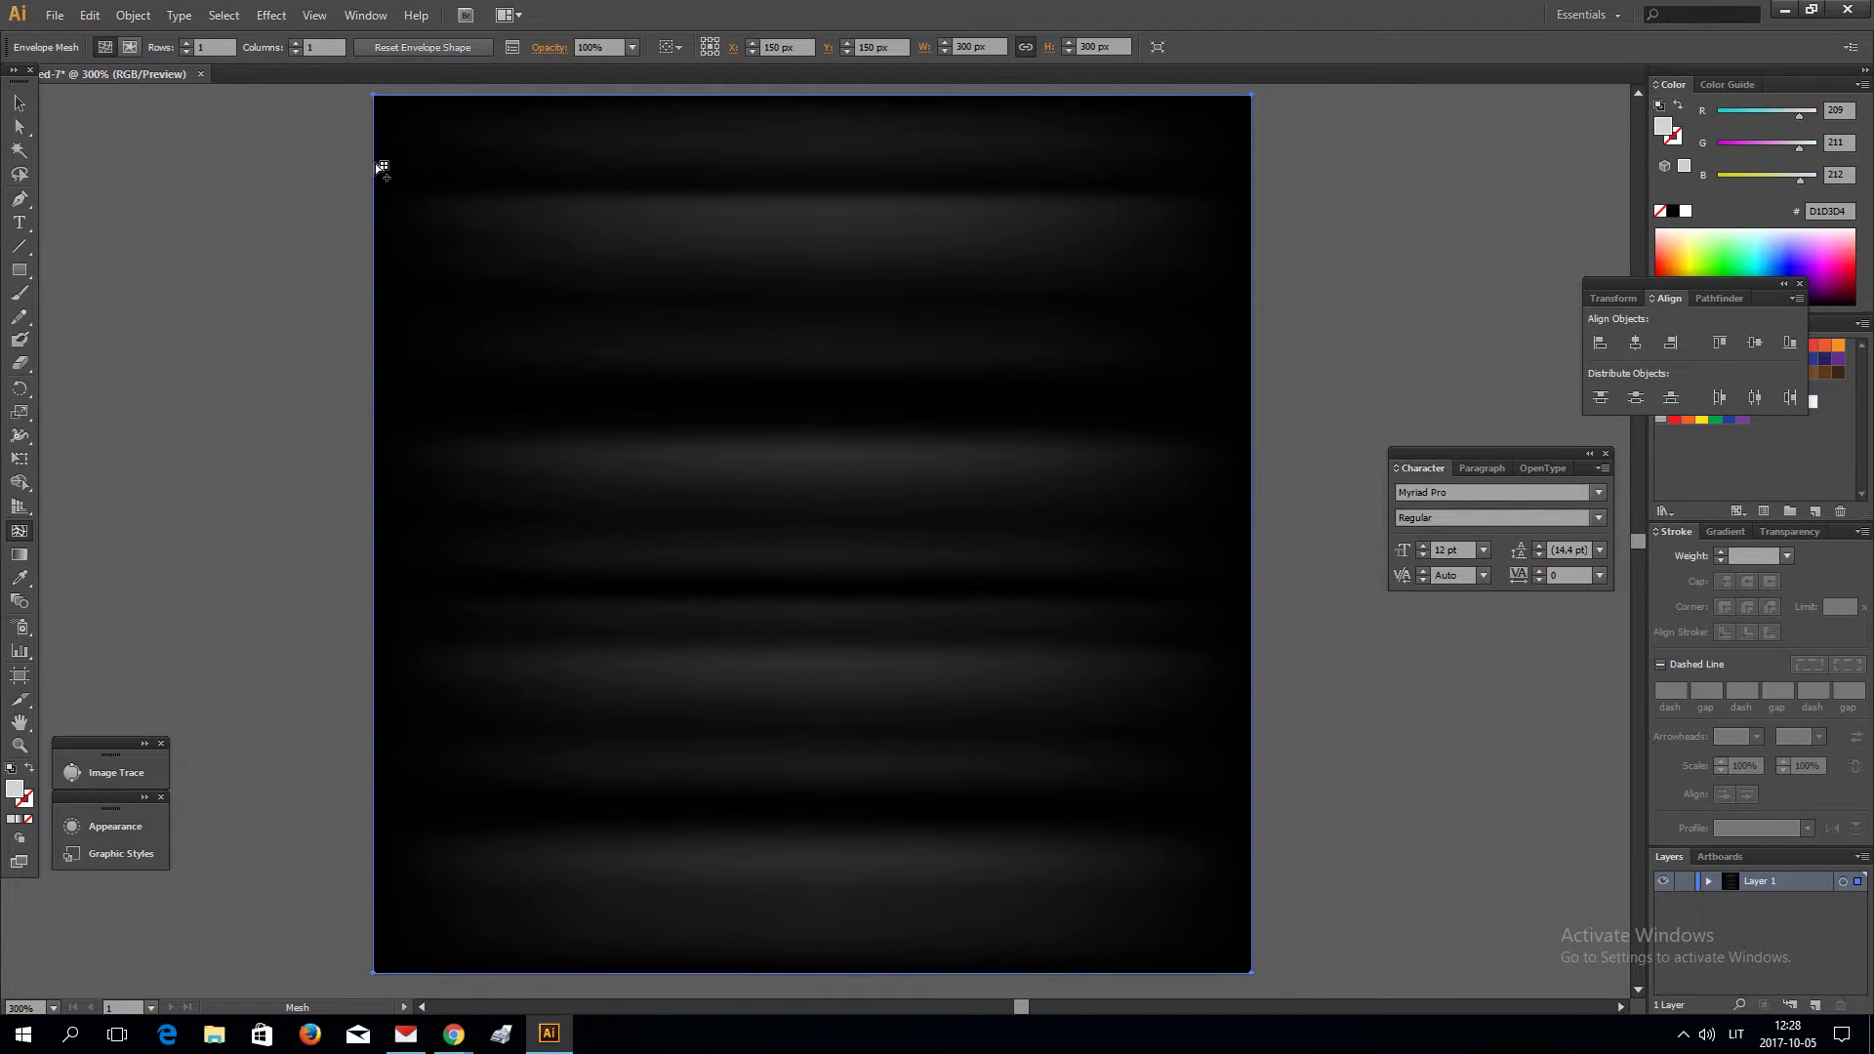
pyautogui.click(376, 162)
pyautogui.click(377, 241)
pyautogui.click(378, 313)
pyautogui.click(378, 402)
pyautogui.click(378, 488)
pyautogui.click(377, 577)
pyautogui.hotkey('ctrl', 'z')
pyautogui.click(374, 579)
pyautogui.click(377, 687)
pyautogui.click(375, 812)
# Step: Curve the top mesh line downward and the second line upward, lowering the second line's left endpoint to about Y 60 px
pyautogui.click(20, 127)
pyautogui.moveTo(668, 162); pyautogui.dragTo(682, 207)
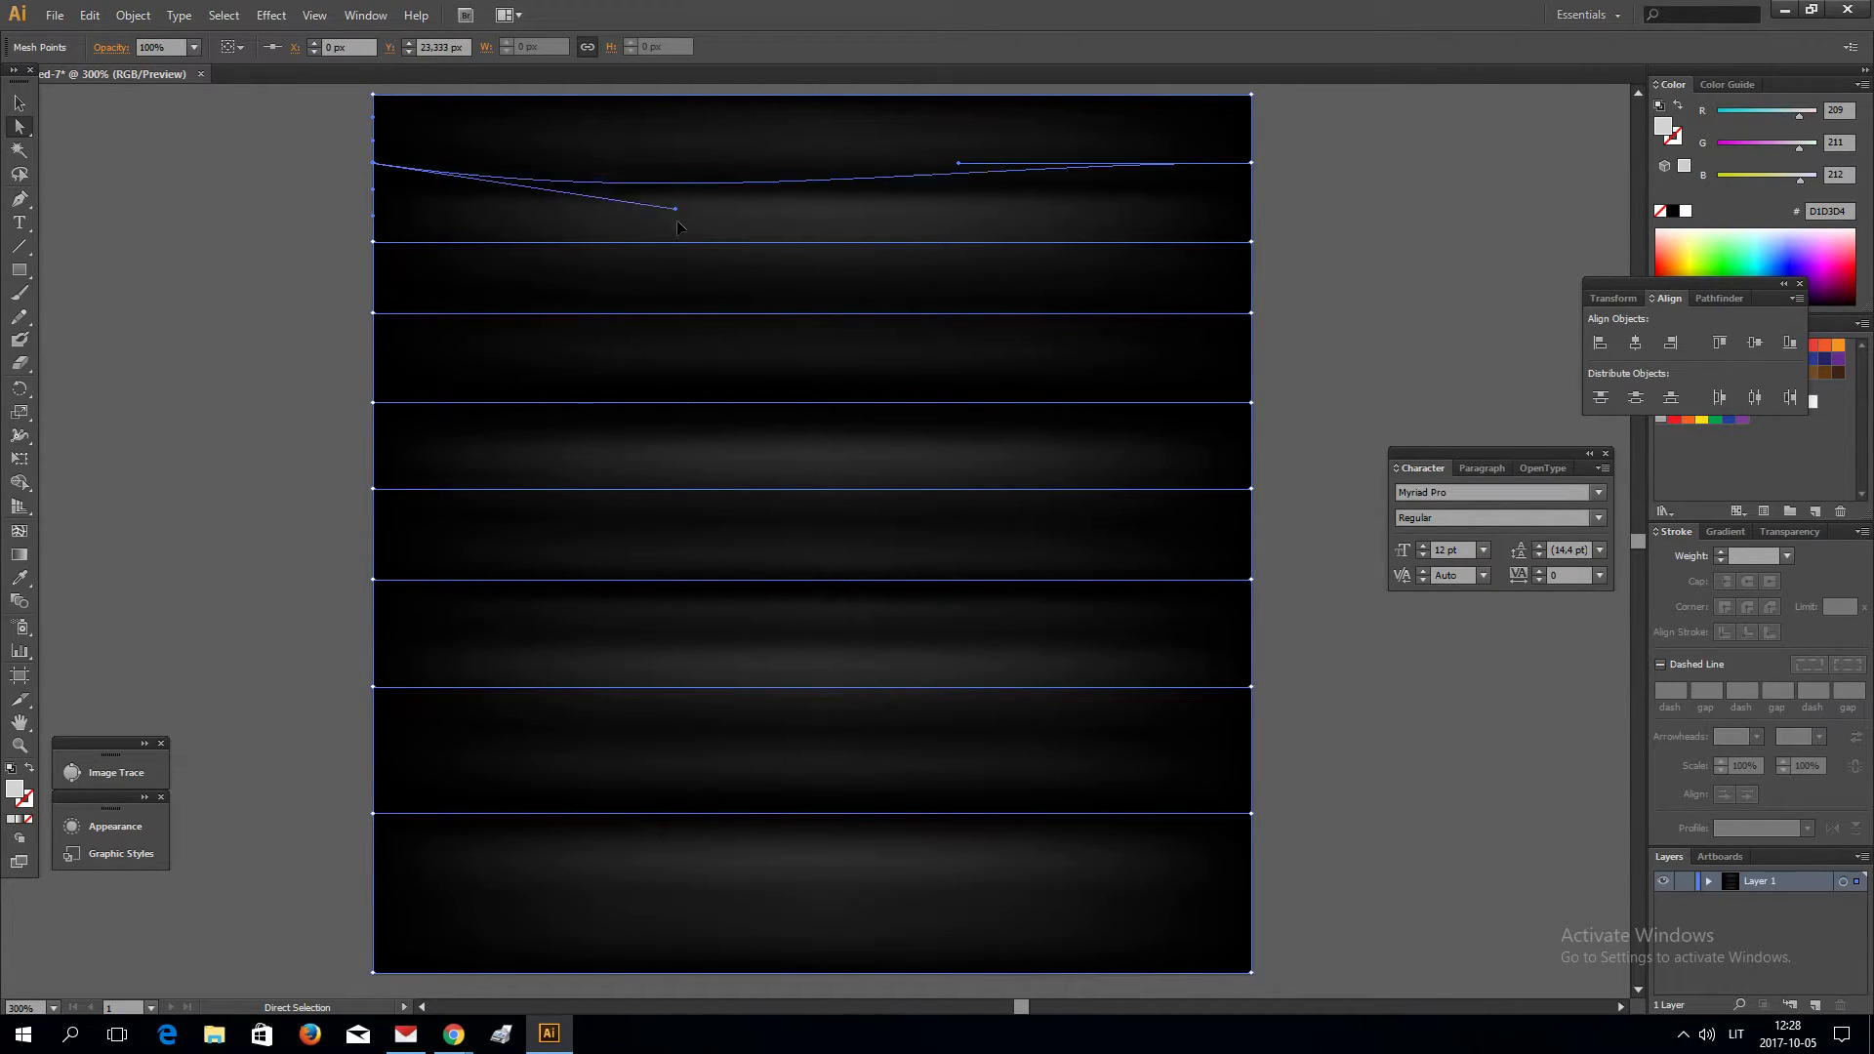
pyautogui.click(373, 241)
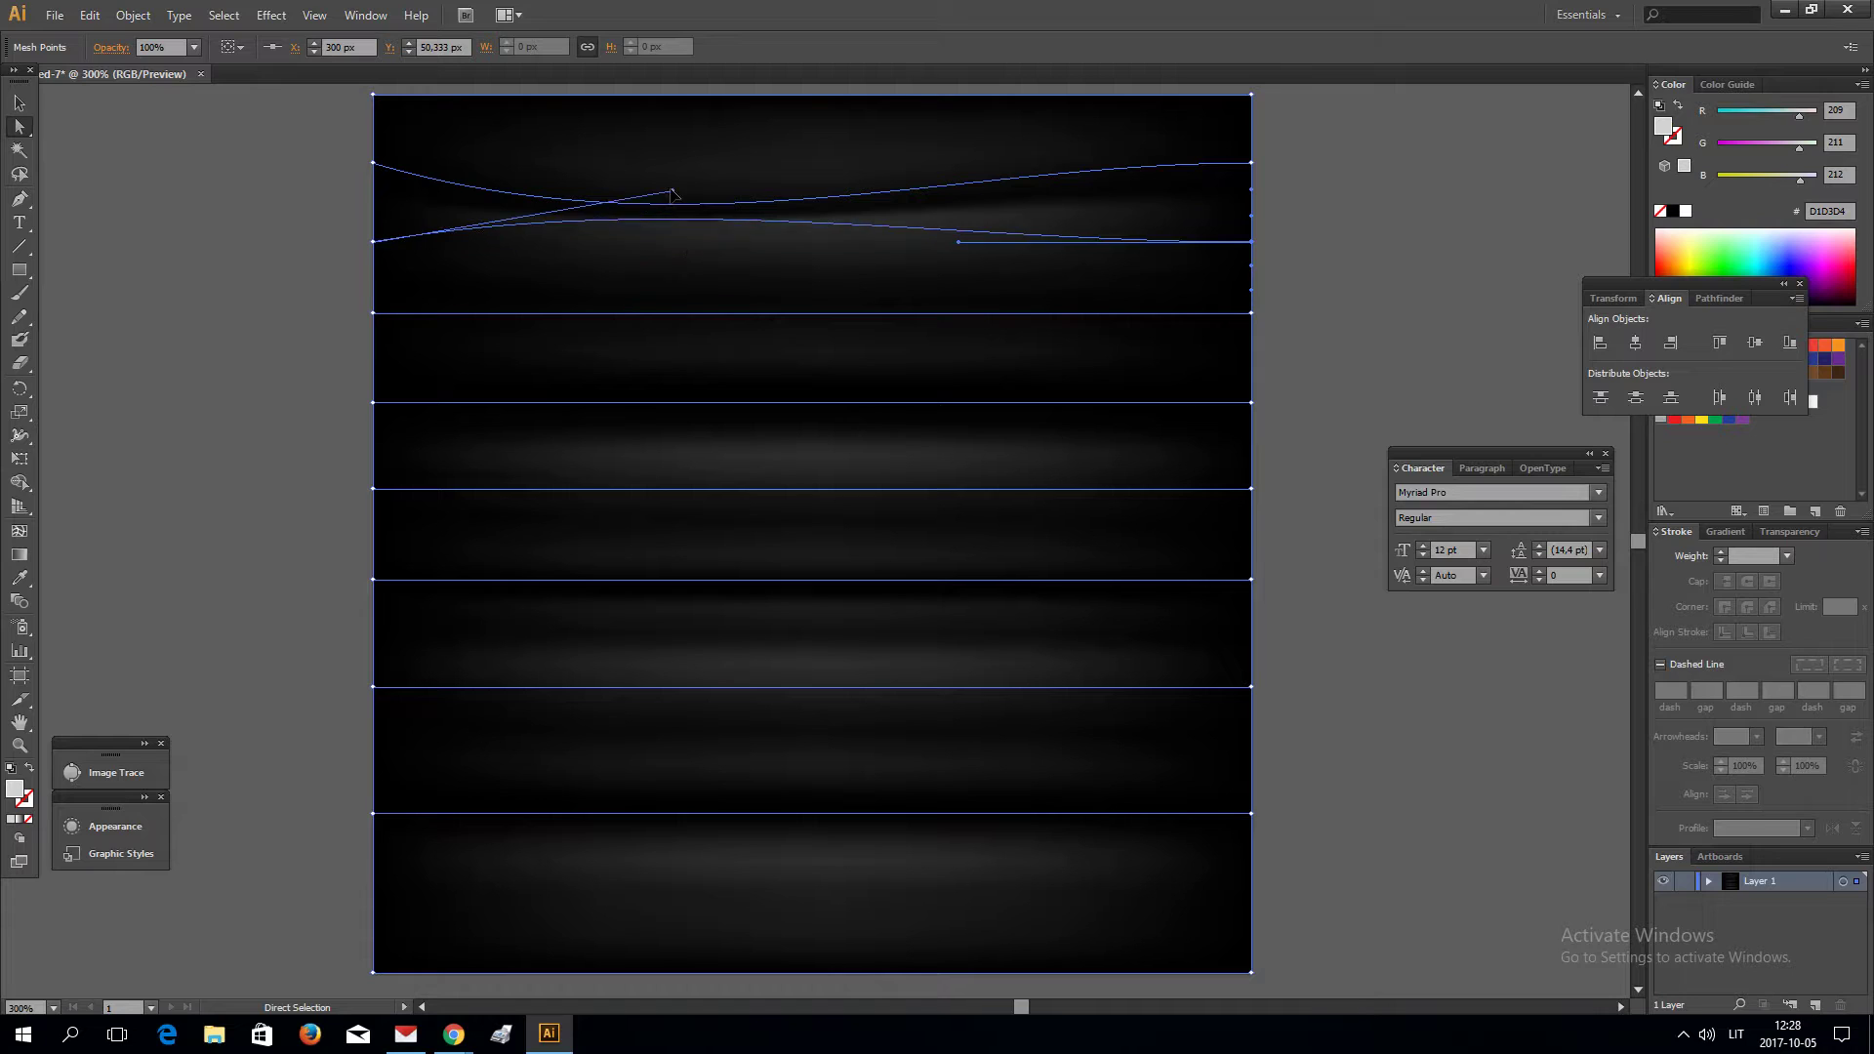
pyautogui.moveTo(373, 241); pyautogui.dragTo(373, 268)
# Step: Bend the third and fourth mesh lines into S-curves that dip in the left half and rise in the right half
pyautogui.click(373, 314)
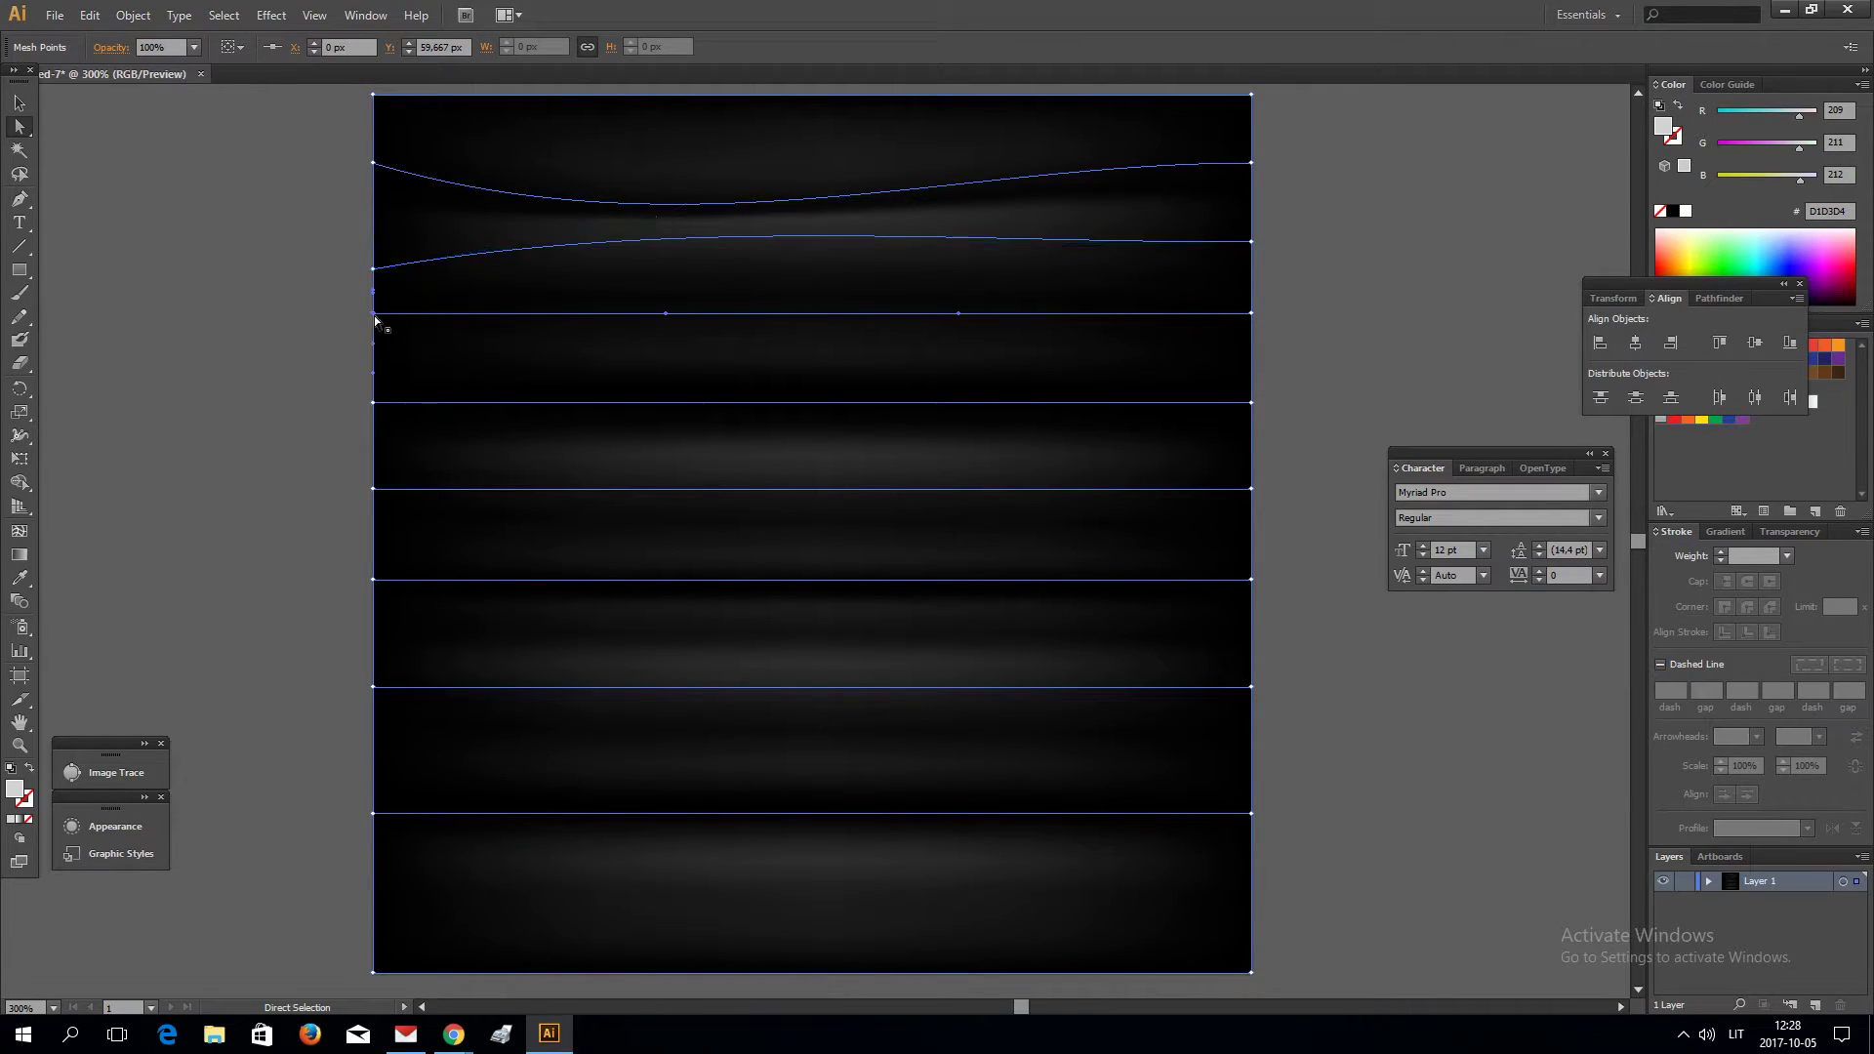
pyautogui.moveTo(665, 315); pyautogui.dragTo(849, 400)
pyautogui.moveTo(959, 315); pyautogui.dragTo(934, 187)
pyautogui.click(373, 402)
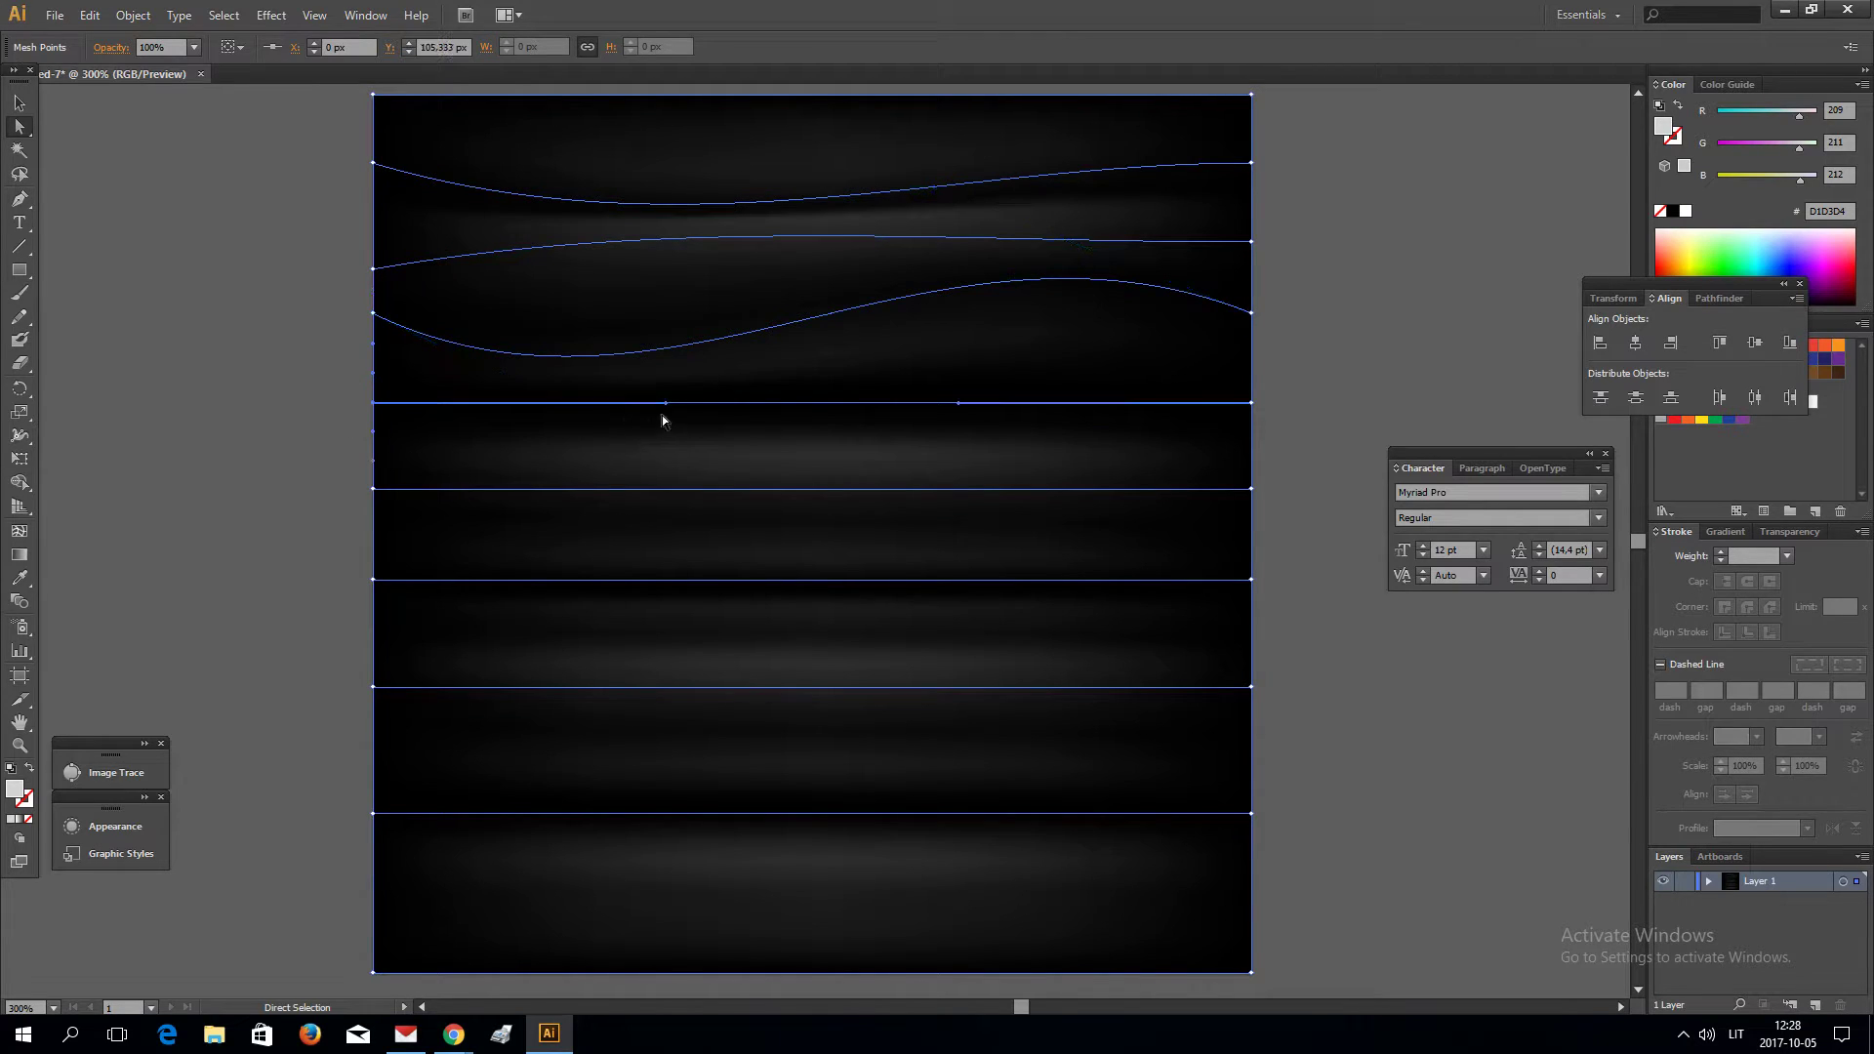
pyautogui.moveTo(668, 403); pyautogui.dragTo(675, 506)
pyautogui.moveTo(959, 404); pyautogui.dragTo(943, 263)
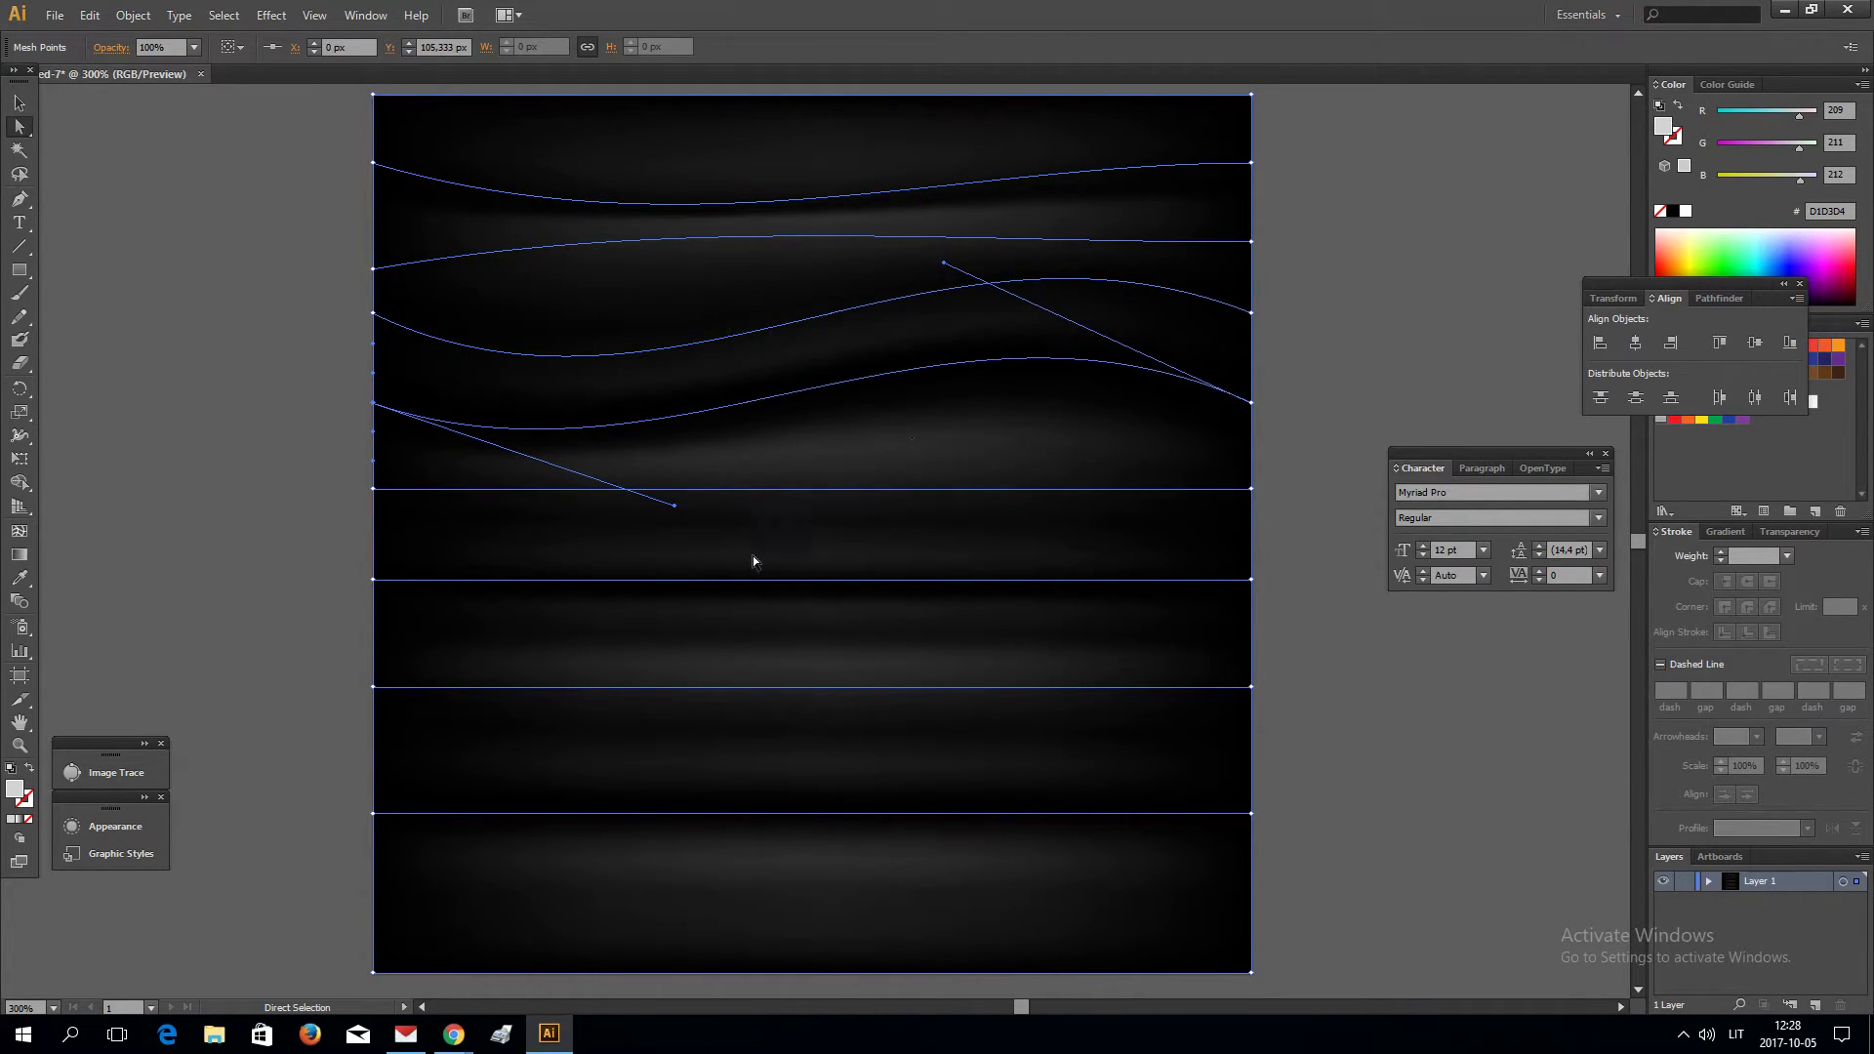
# Step: Bend the fifth and sixth mesh lines into S-curves matching the wave of the lines above
pyautogui.click(373, 488)
pyautogui.moveTo(665, 489); pyautogui.dragTo(682, 612)
pyautogui.moveTo(957, 489); pyautogui.dragTo(925, 328)
pyautogui.press('v')
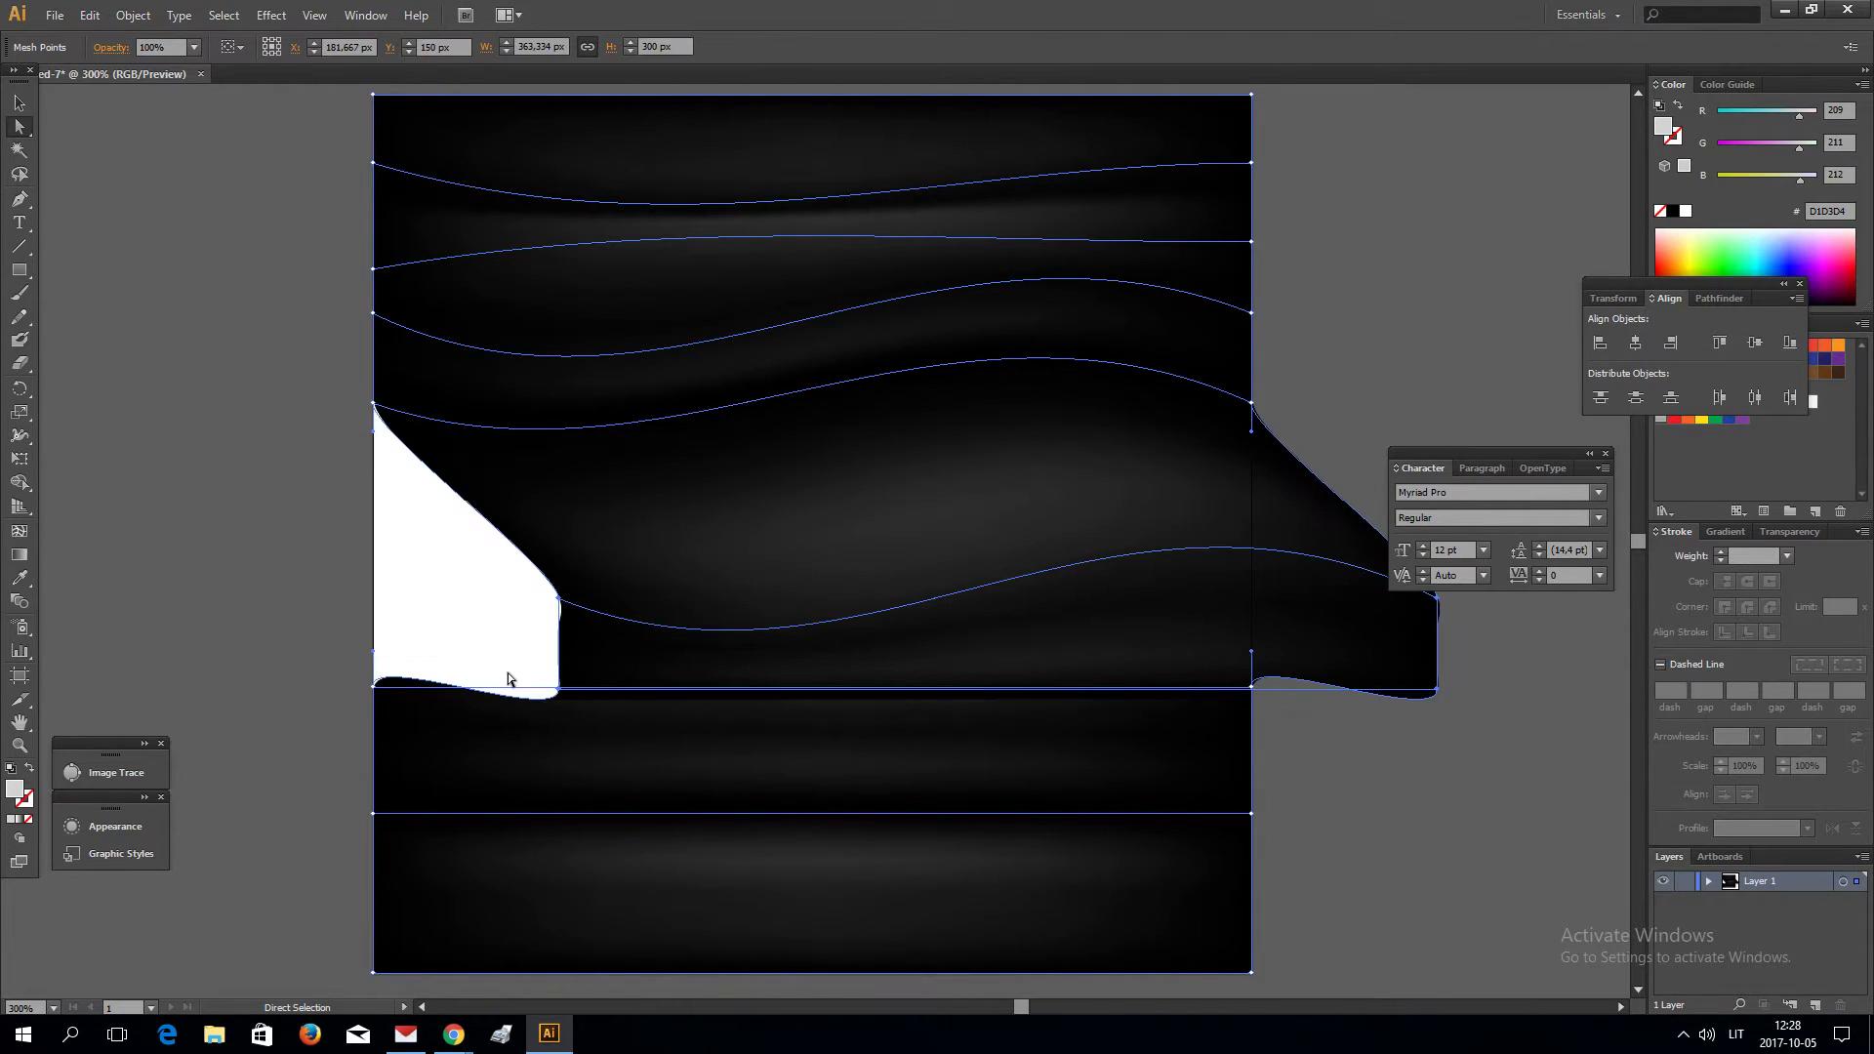
pyautogui.press('a')
pyautogui.click(666, 579)
pyautogui.moveTo(665, 579); pyautogui.dragTo(680, 692)
pyautogui.moveTo(960, 580); pyautogui.dragTo(920, 409)
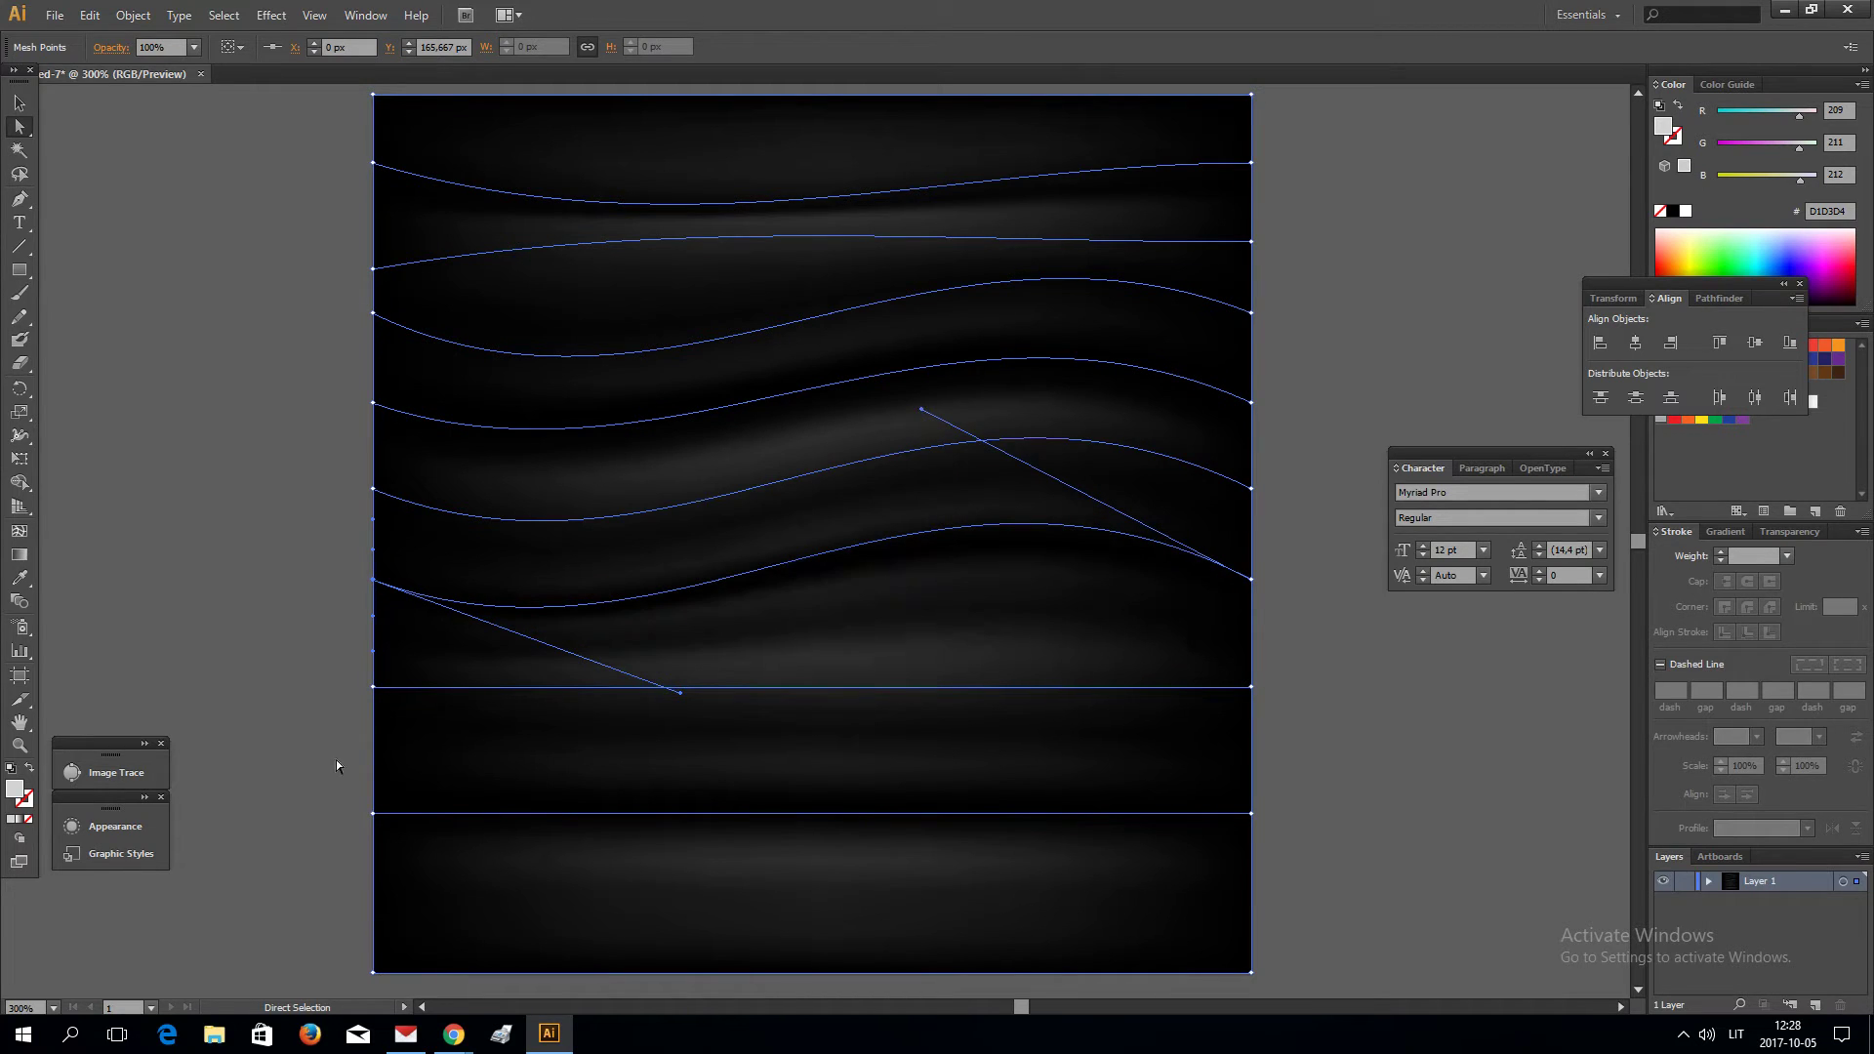
# Step: Bend the seventh mesh line into a stronger matching S-curve and the eighth into an opposite wave rising in the left half
pyautogui.click(665, 688)
pyautogui.moveTo(666, 688); pyautogui.dragTo(699, 839)
pyautogui.moveTo(961, 687); pyautogui.dragTo(894, 408)
pyautogui.click(374, 813)
pyautogui.moveTo(689, 823); pyautogui.dragTo(765, 681)
pyautogui.moveTo(958, 812); pyautogui.dragTo(905, 947)
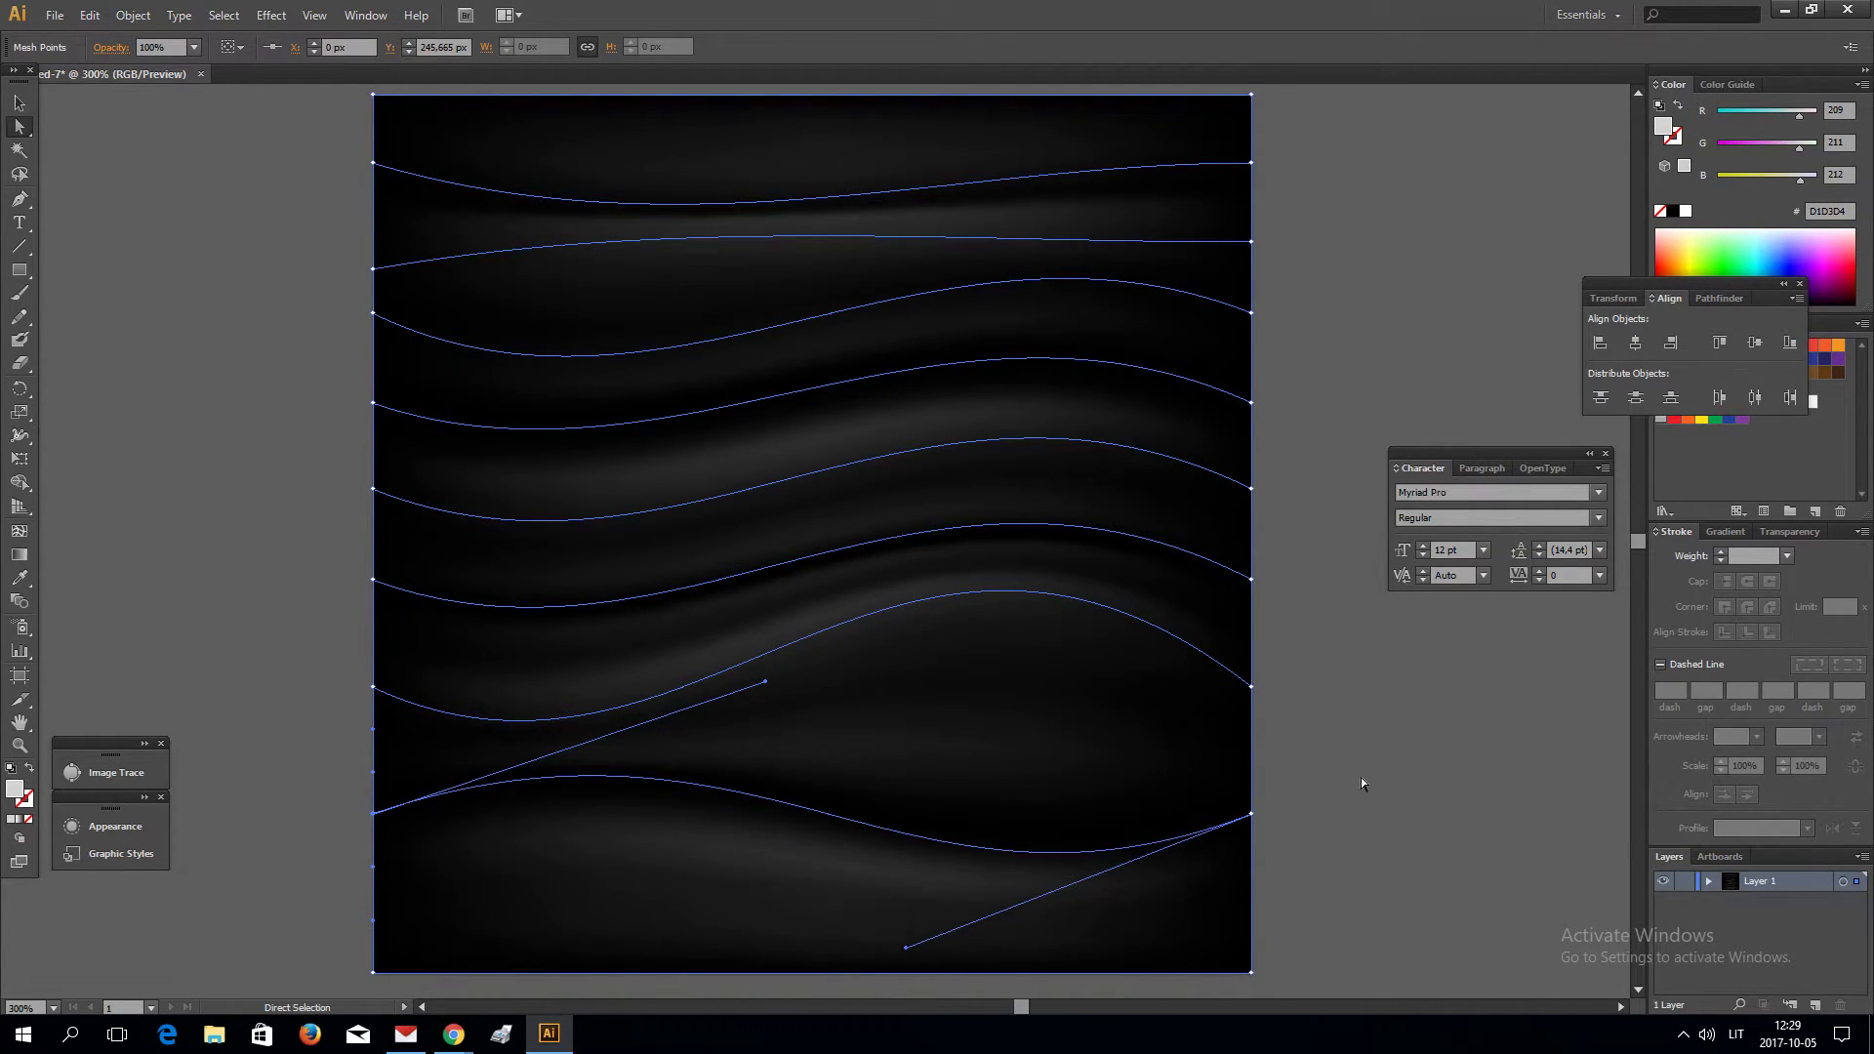
# Step: Check the folds with the mesh deselected and deepen the third mesh line's dip in its left half
pyautogui.click(1363, 781)
pyautogui.hotkey('ctrl', '-')
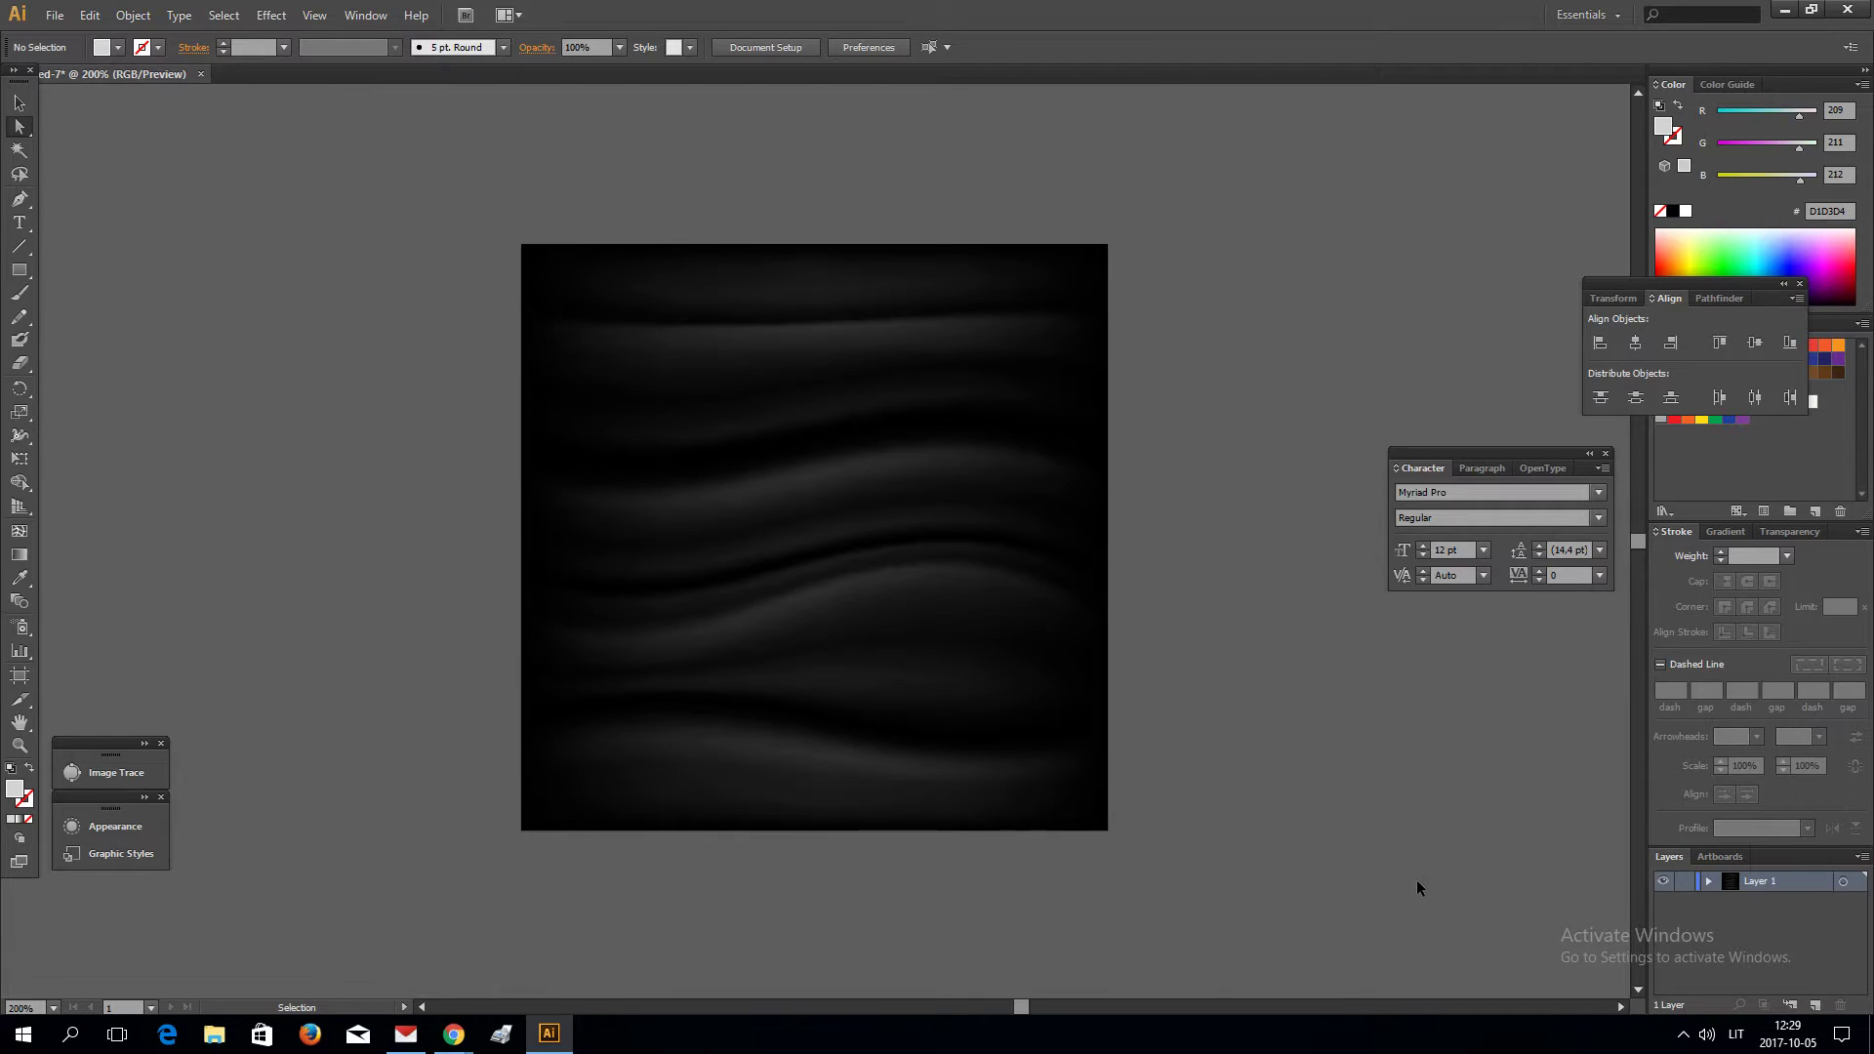
pyautogui.click(763, 363)
pyautogui.hotkey('ctrl', '+')
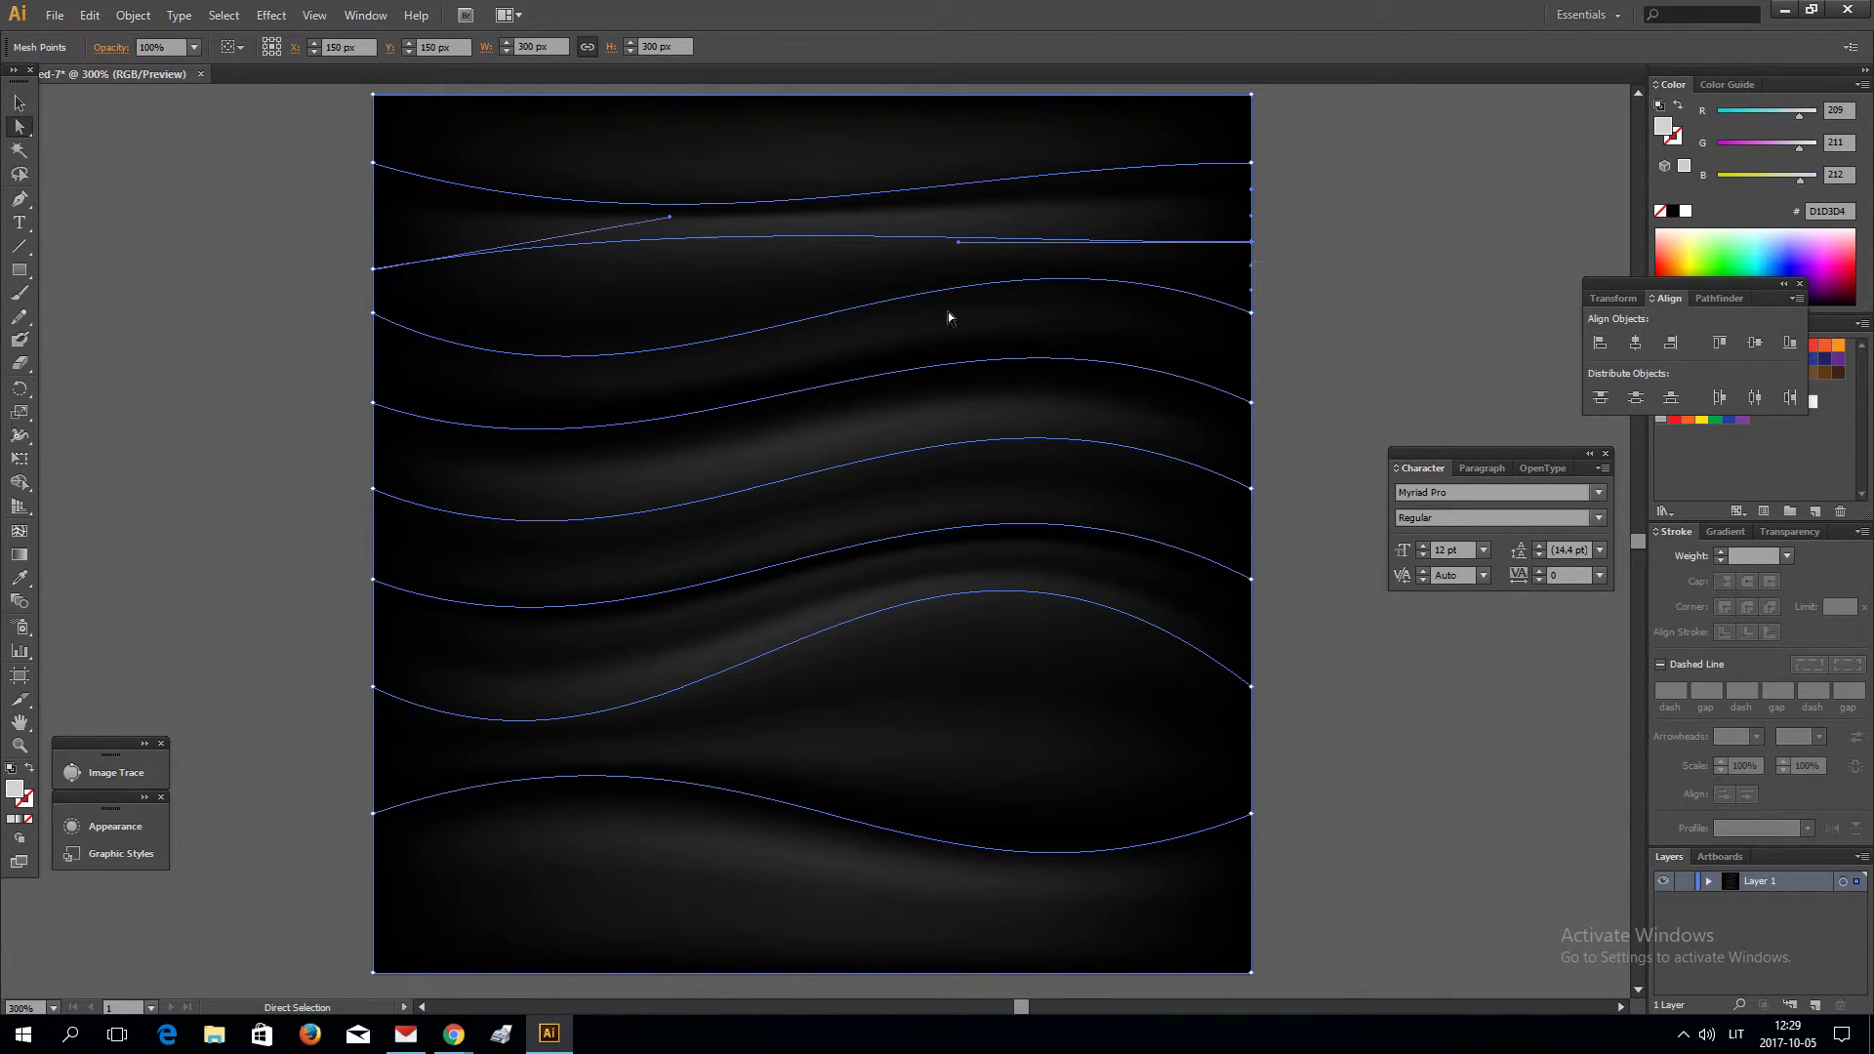
pyautogui.click(947, 315)
pyautogui.moveTo(1118, 290); pyautogui.dragTo(1120, 291)
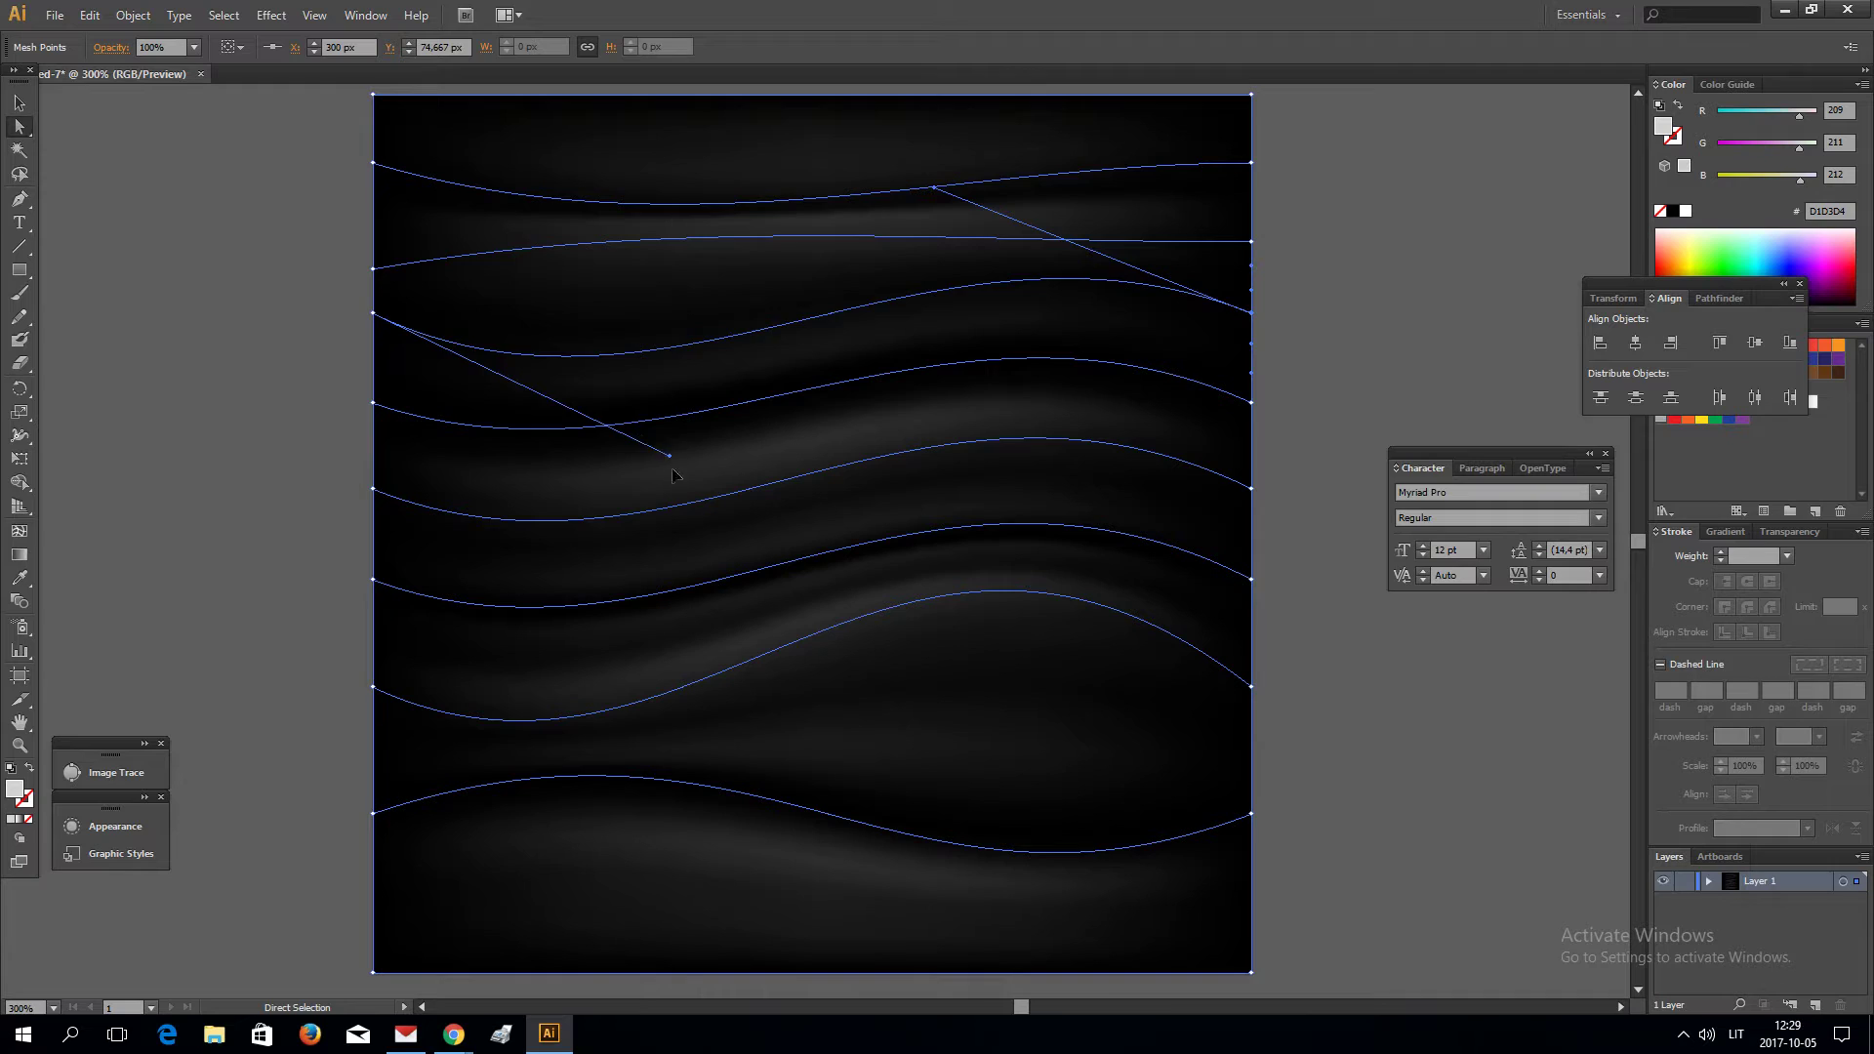
pyautogui.moveTo(673, 472); pyautogui.dragTo(711, 561)
# Step: Reshape the second and top mesh lines into waves that rise in the left half and dip in the right half
pyautogui.click(373, 269)
pyautogui.moveTo(685, 213); pyautogui.dragTo(710, 121)
pyautogui.moveTo(958, 242); pyautogui.dragTo(726, 367)
pyautogui.click(373, 162)
pyautogui.moveTo(691, 258); pyautogui.dragTo(520, 108)
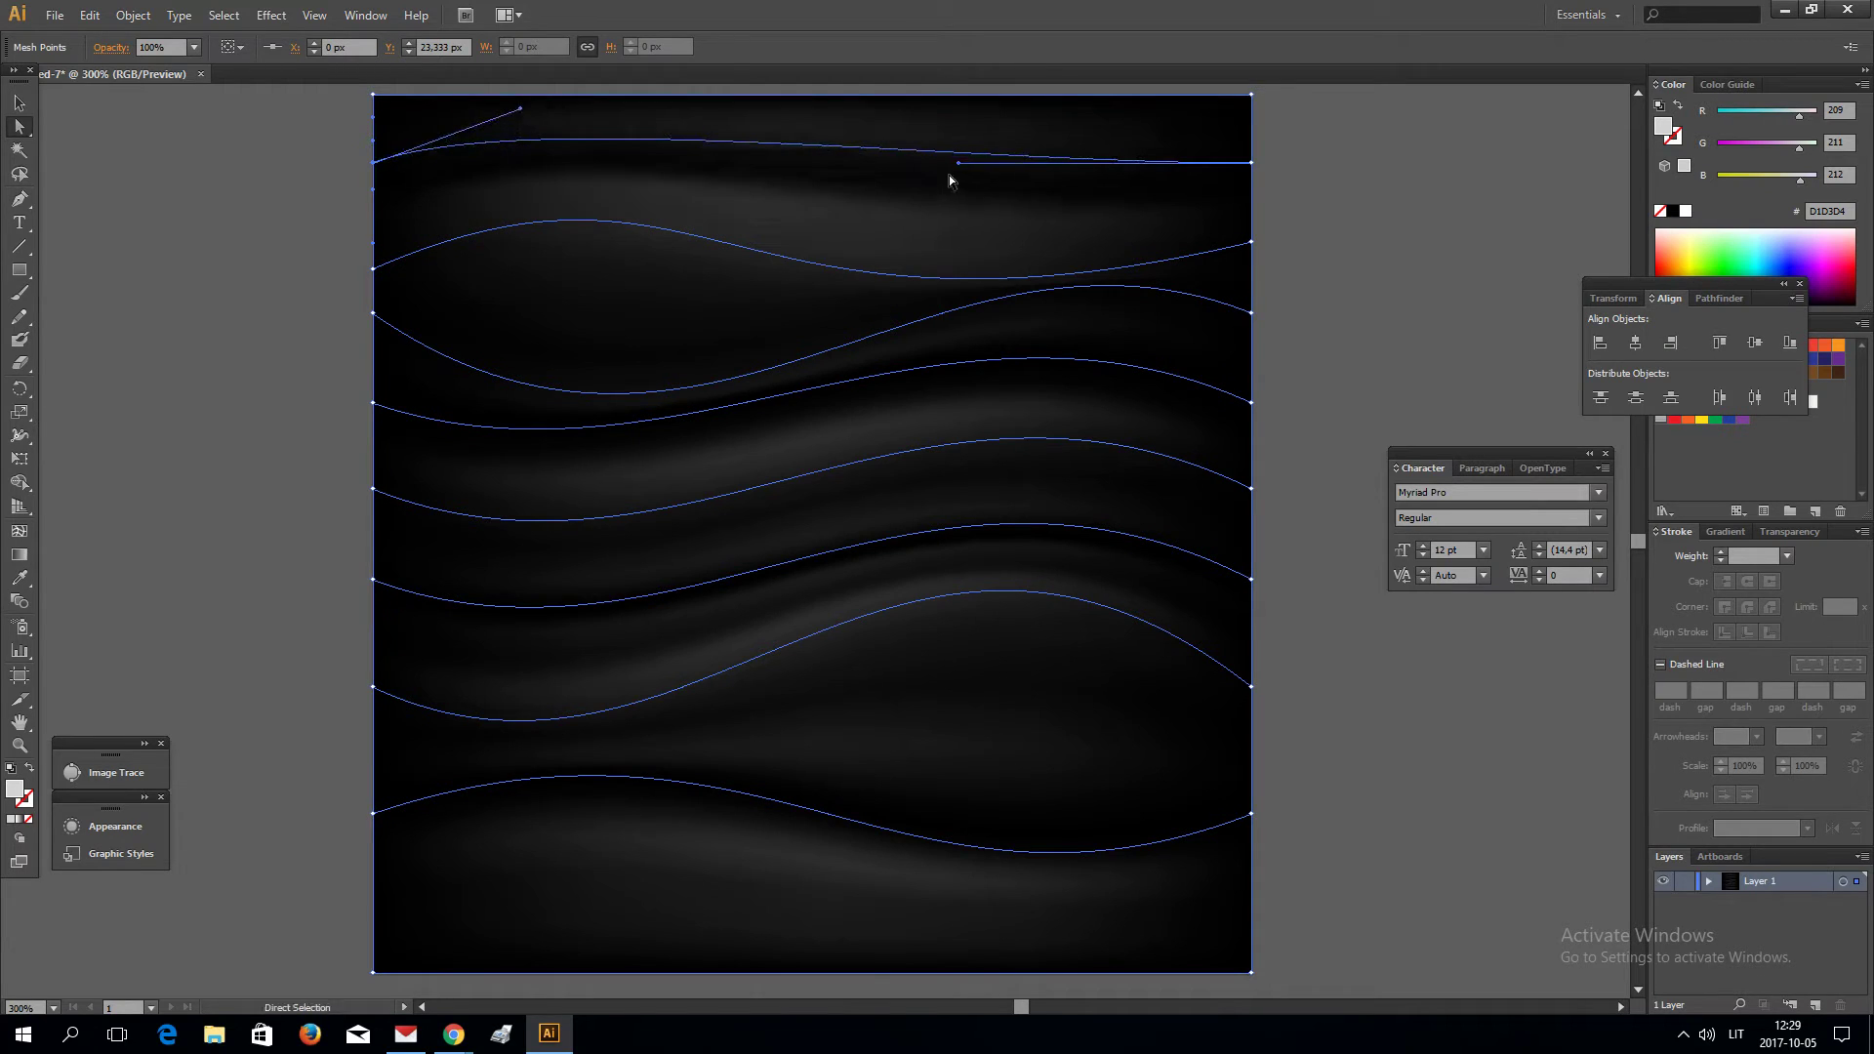
pyautogui.moveTo(958, 162); pyautogui.dragTo(828, 293)
# Step: Select the wavy envelope object and expand it into an ordinary mesh group
pyautogui.click(1380, 304)
pyautogui.hotkey('ctrl', '-')
pyautogui.click(20, 103)
pyautogui.click(828, 435)
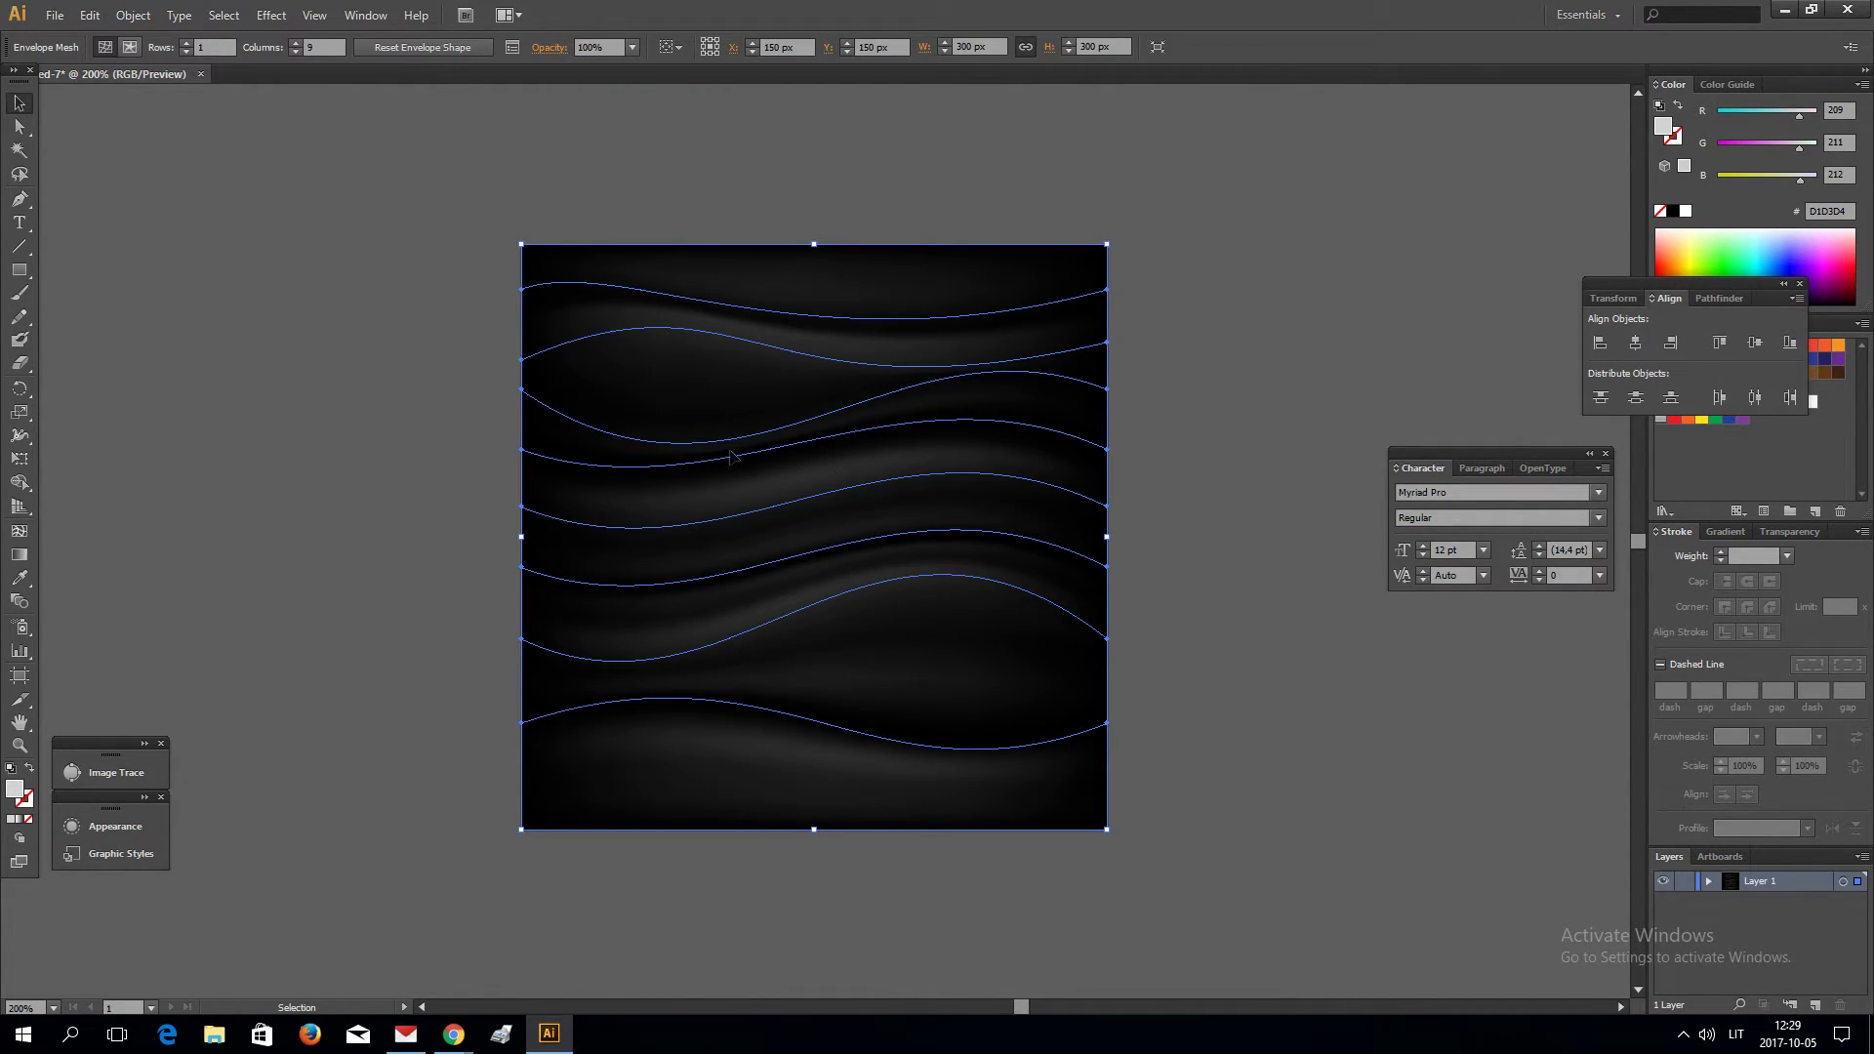
pyautogui.click(132, 15)
pyautogui.click(912, 623)
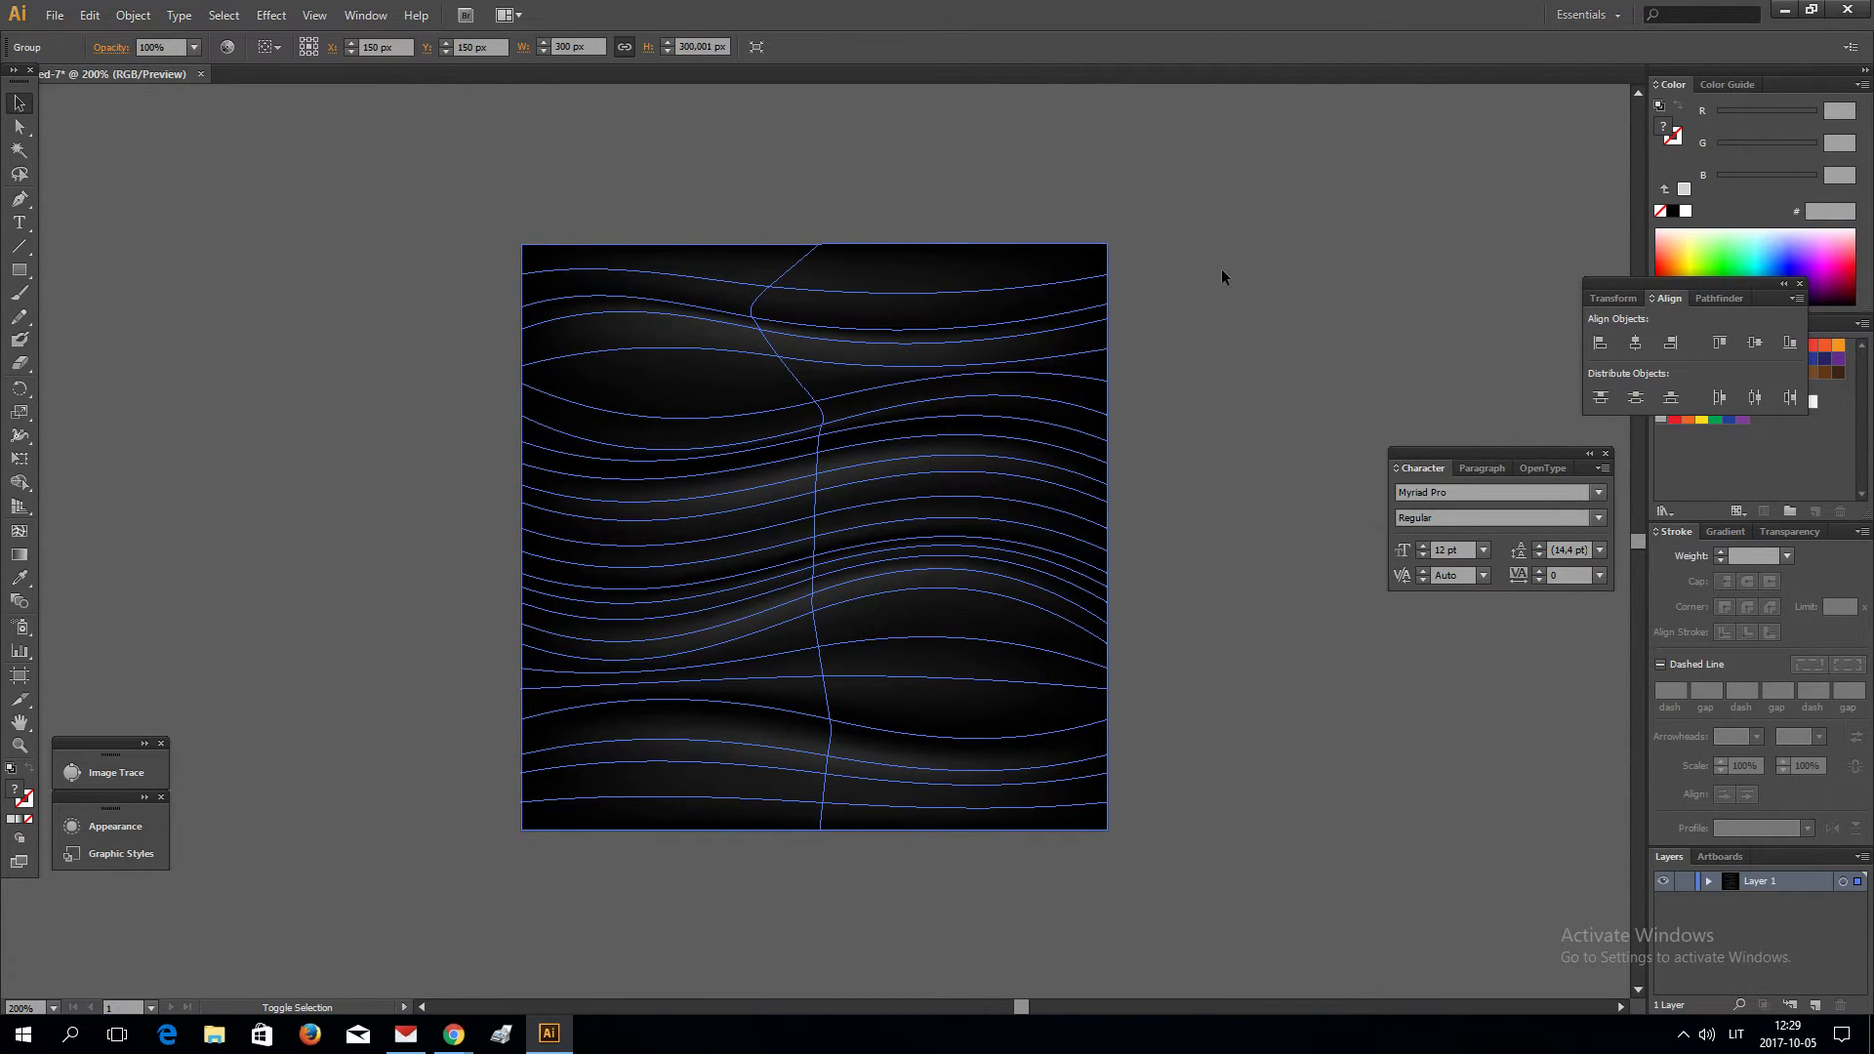
# Step: Scale the mesh group up to about 386 × 386 px so it extends past every artboard edge
pyautogui.click(1119, 497)
pyautogui.click(1084, 508)
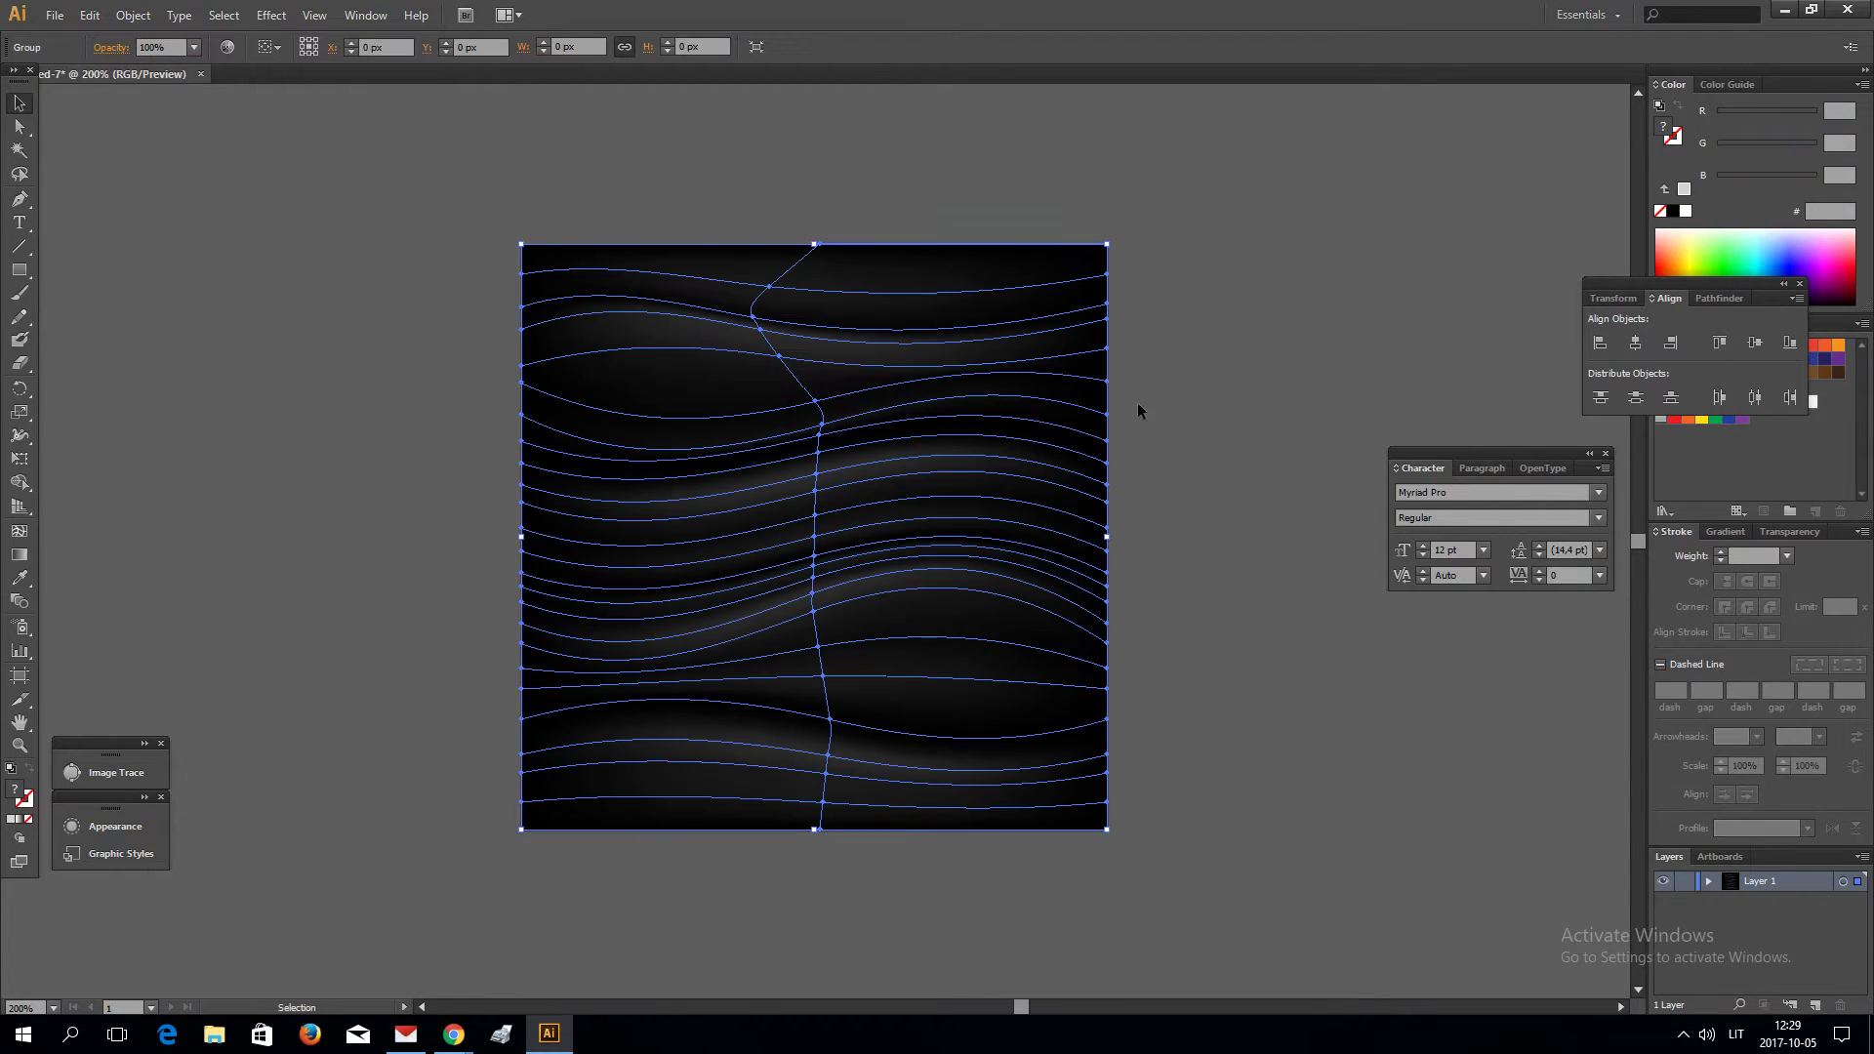
pyautogui.moveTo(1109, 244); pyautogui.dragTo(1186, 165)
pyautogui.moveTo(522, 828); pyautogui.dragTo(432, 917)
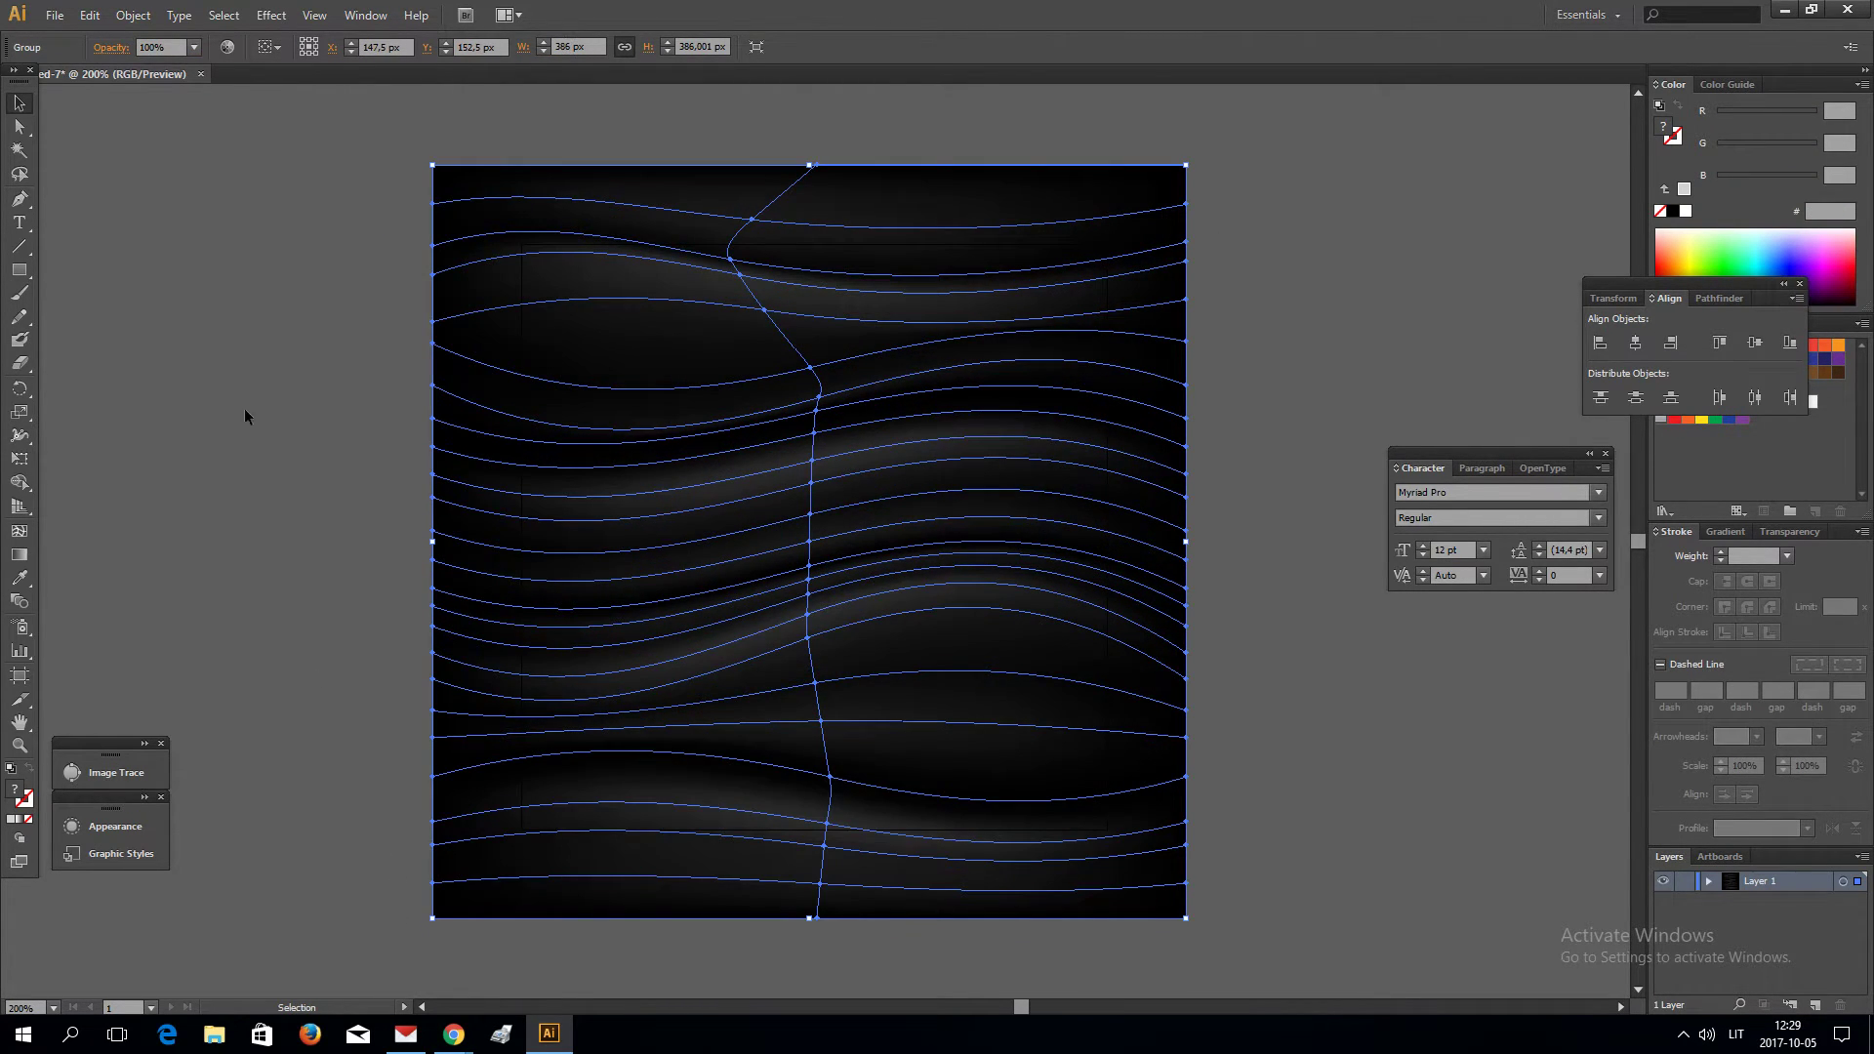
# Step: Wrap the enlarged mesh group in a new envelope mesh with 1 row and 1 column
pyautogui.click(133, 14)
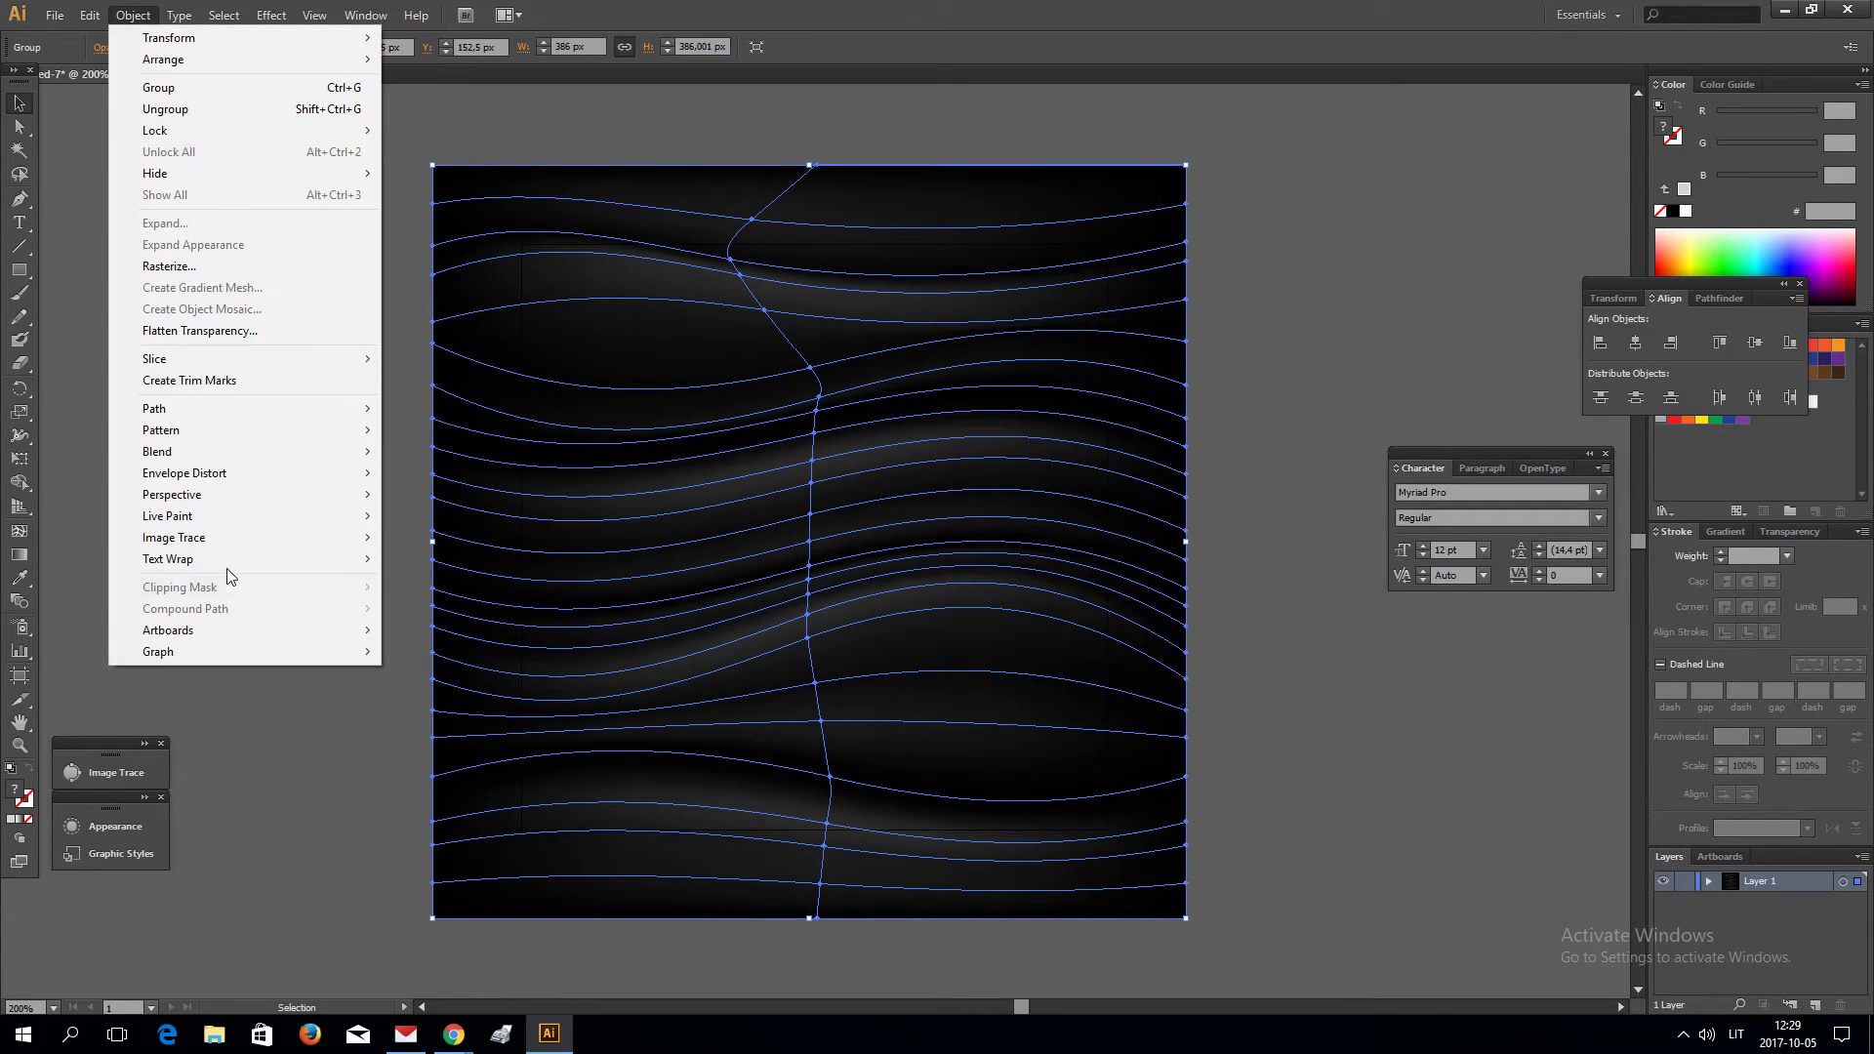
pyautogui.moveTo(202, 473)
pyautogui.click(503, 498)
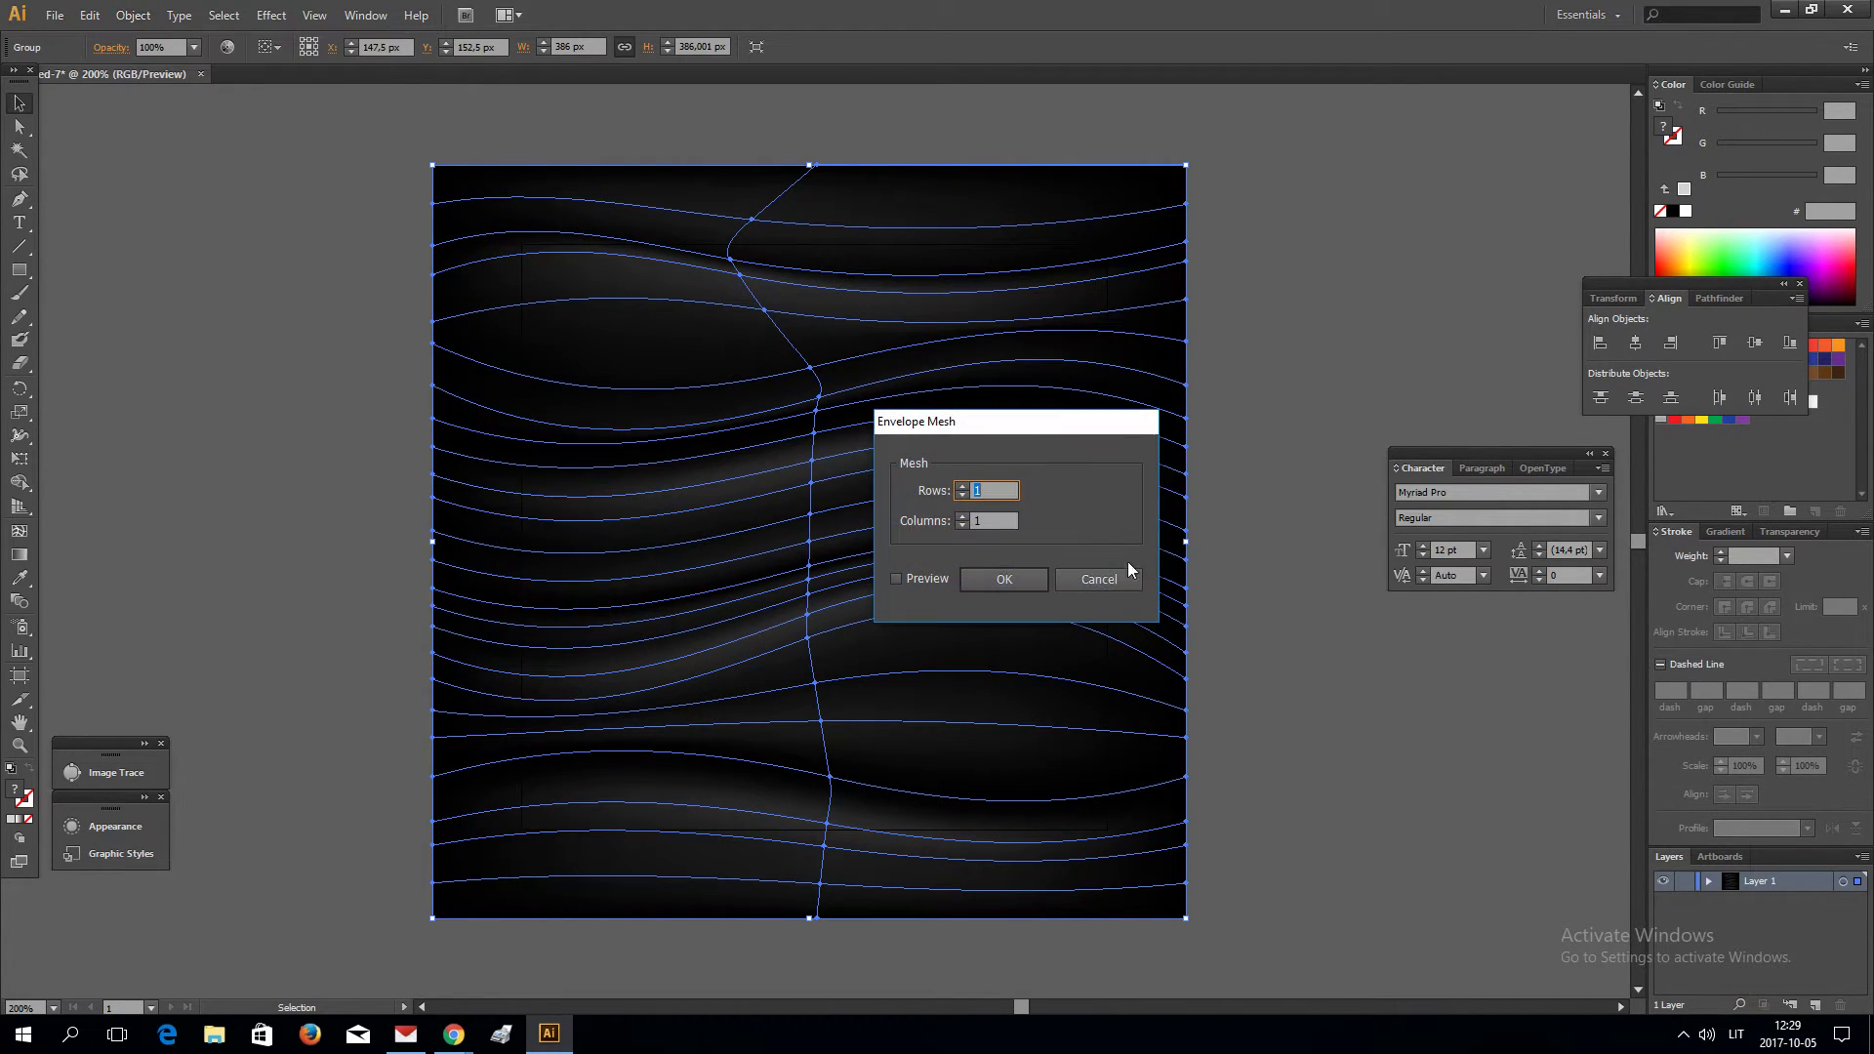
pyautogui.click(1006, 585)
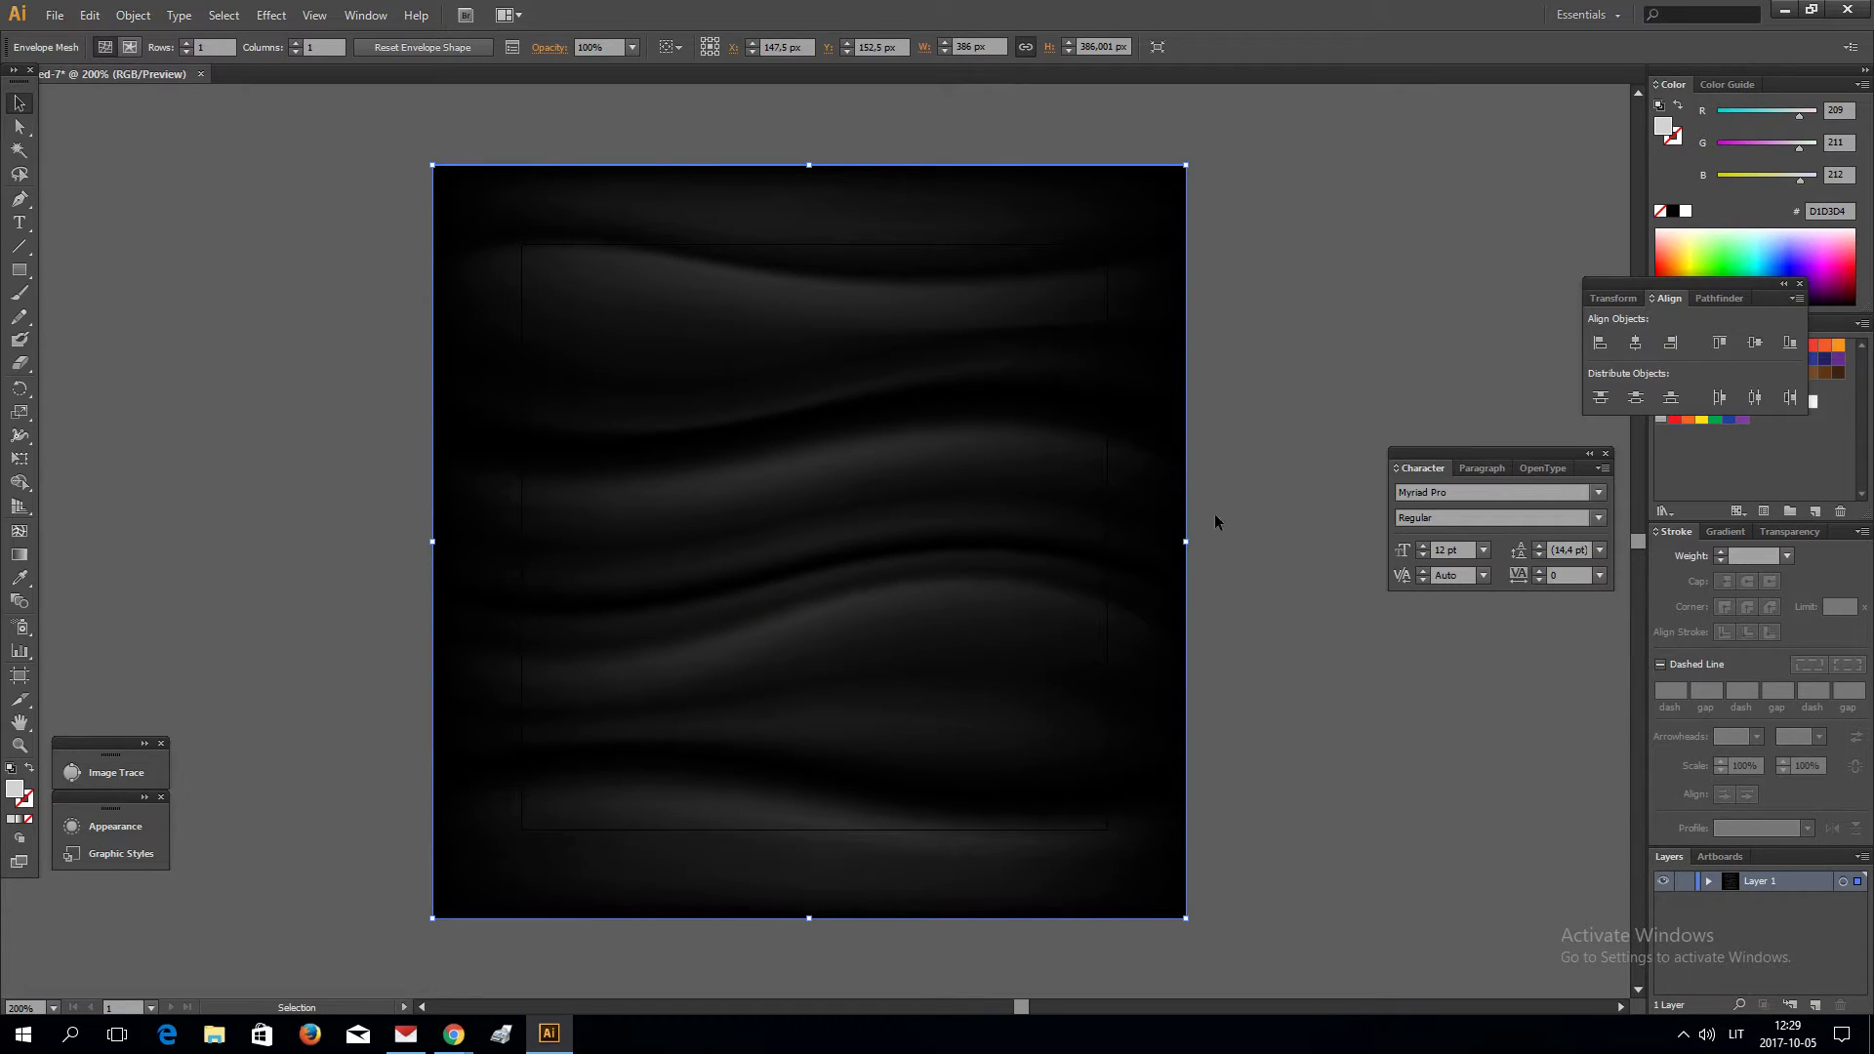
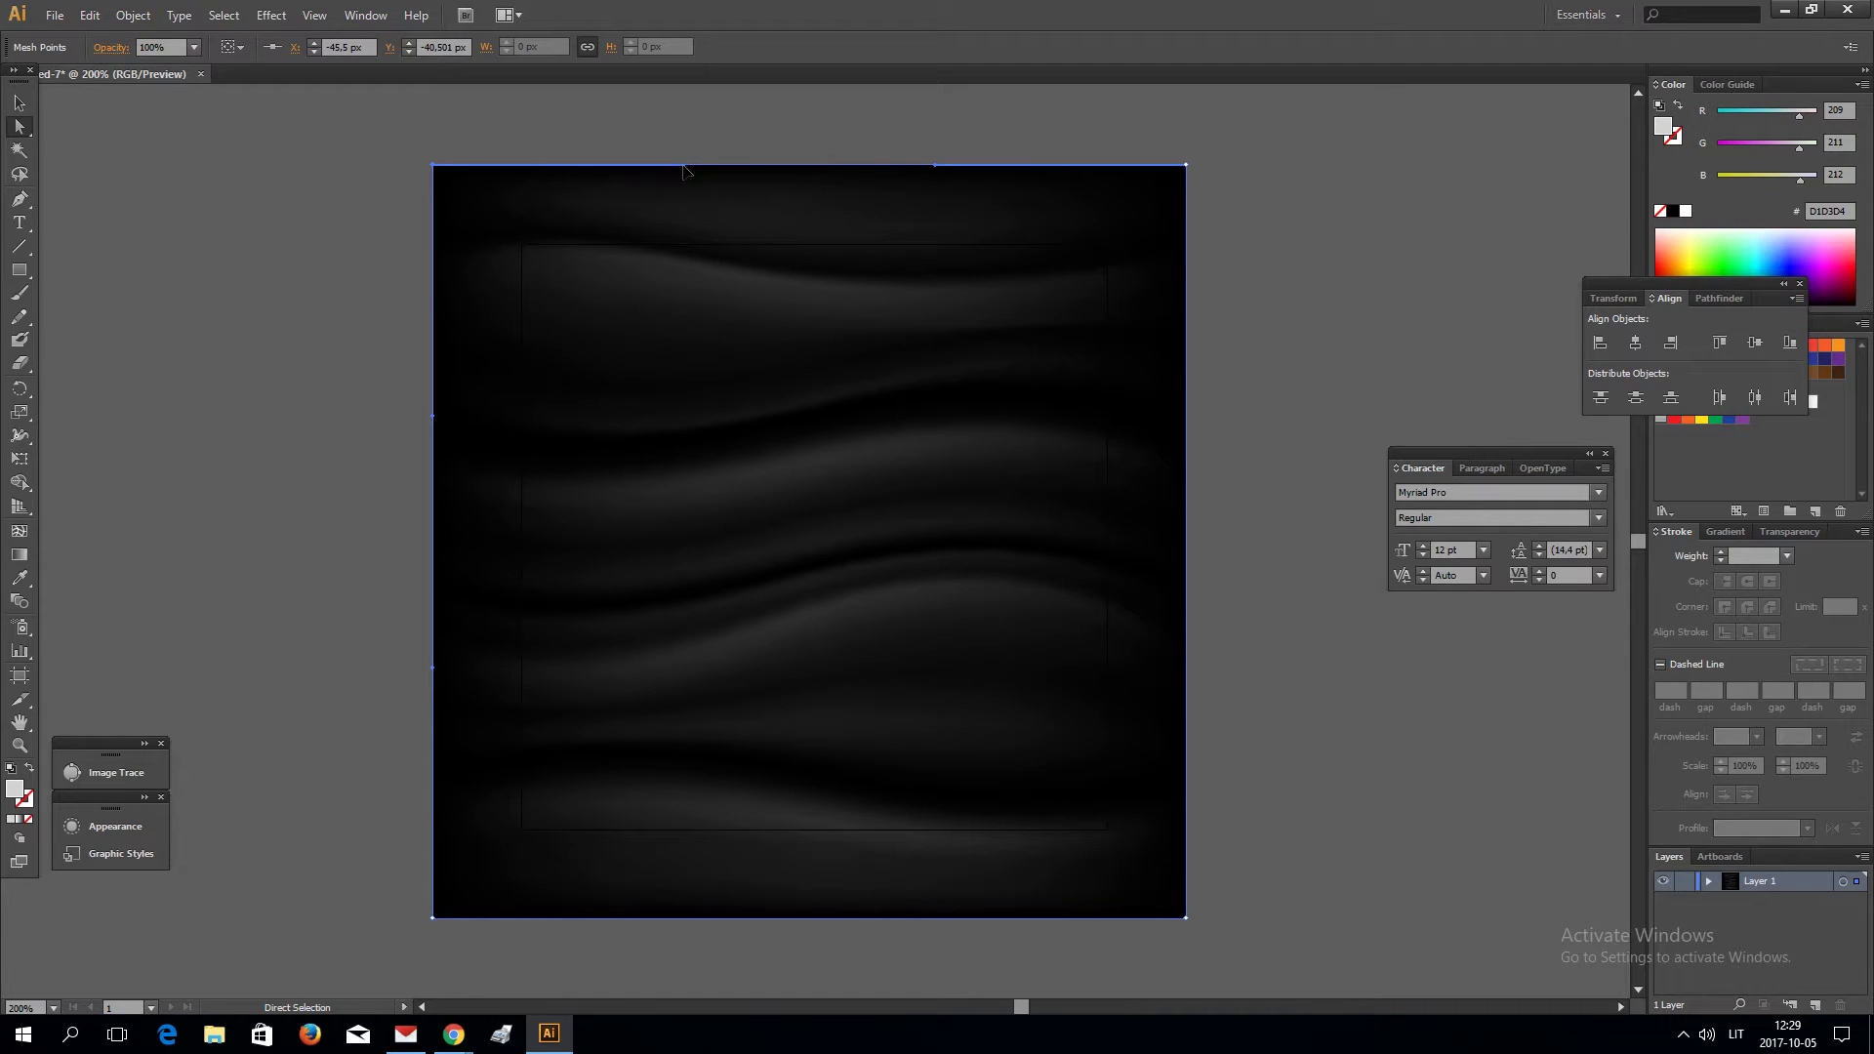
# Step: Bend the envelope's top and left edges into S-curves, with the top edge rising in its right half and the left edge bulging outward above
pyautogui.hotkey('ctrl', '-')
pyautogui.moveTo(906, 266); pyautogui.dragTo(794, 108)
pyautogui.moveTo(528, 447); pyautogui.dragTo(328, 544)
pyautogui.moveTo(528, 637); pyautogui.dragTo(635, 544)
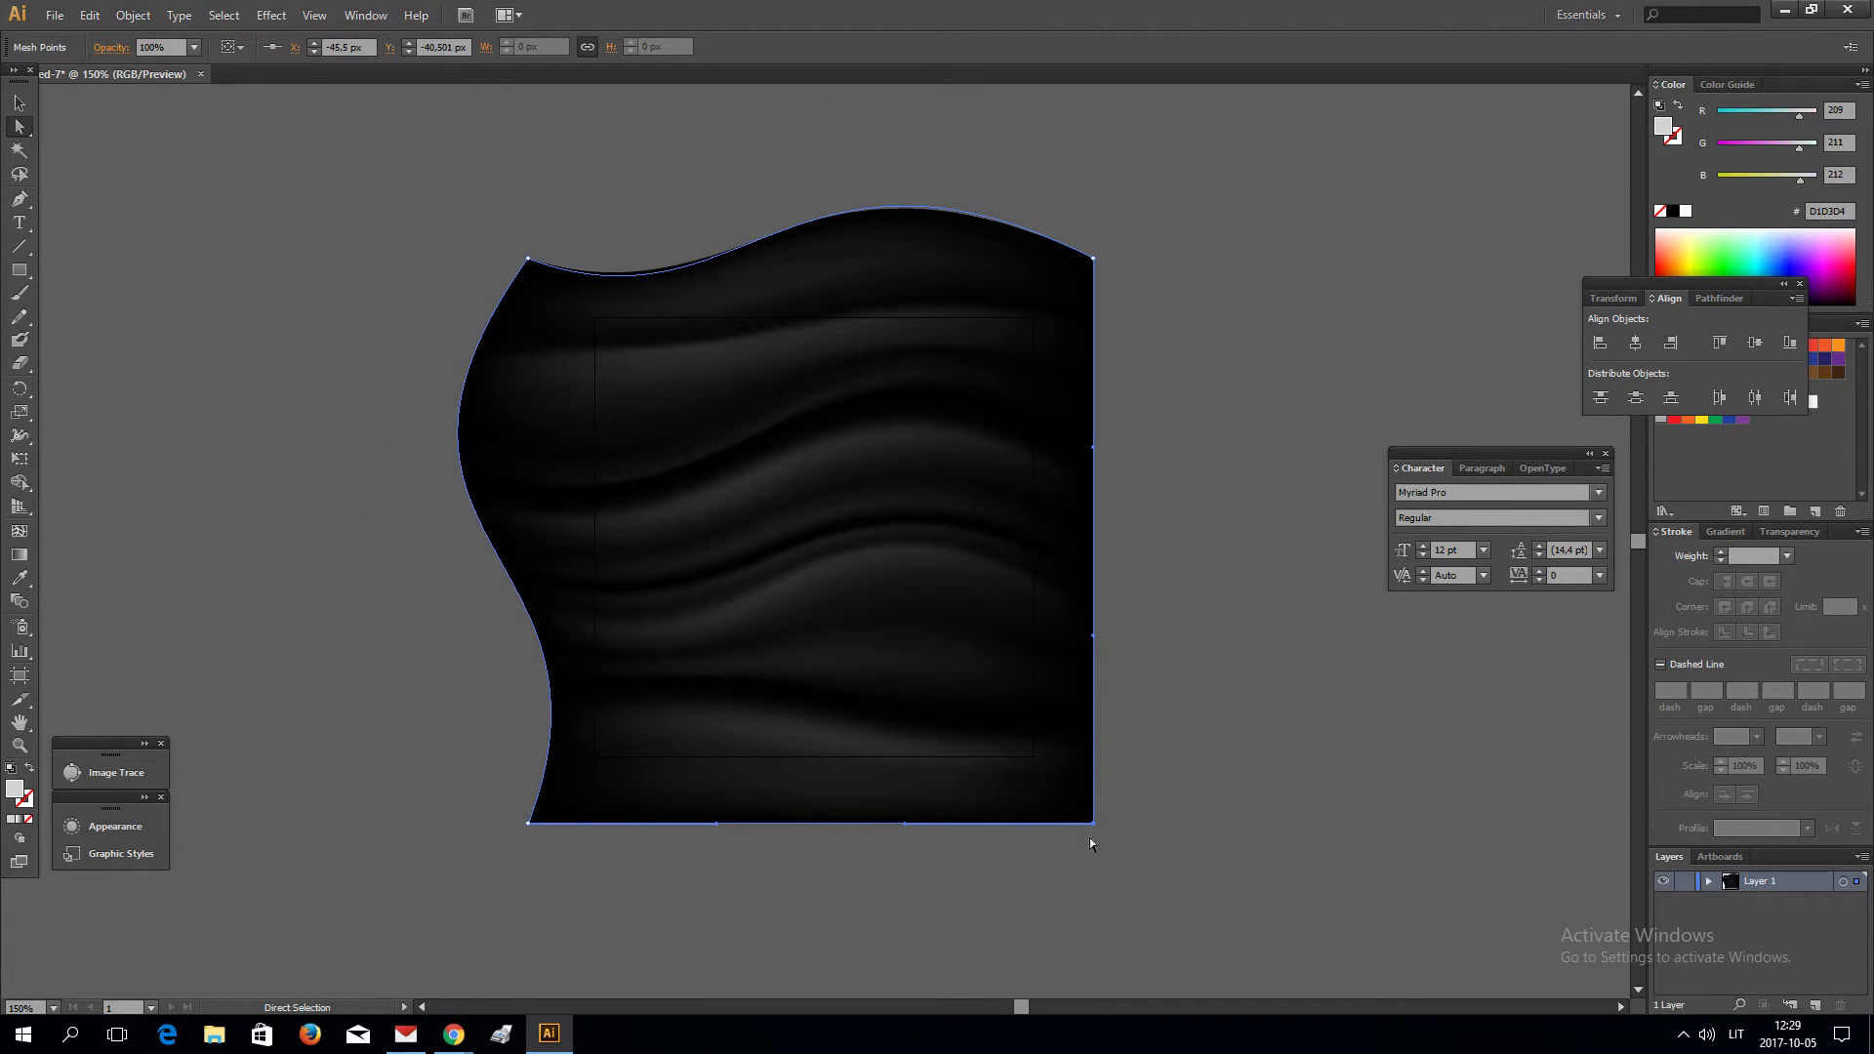
# Step: Pull the envelope's bottom-right corner well downward, bend the right edge into an S-curve, and nudge the bottom-left corner up and inward
pyautogui.moveTo(1093, 824); pyautogui.dragTo(1119, 987)
pyautogui.moveTo(1094, 447); pyautogui.dragTo(1000, 556)
pyautogui.moveTo(1119, 800); pyautogui.dragTo(1286, 634)
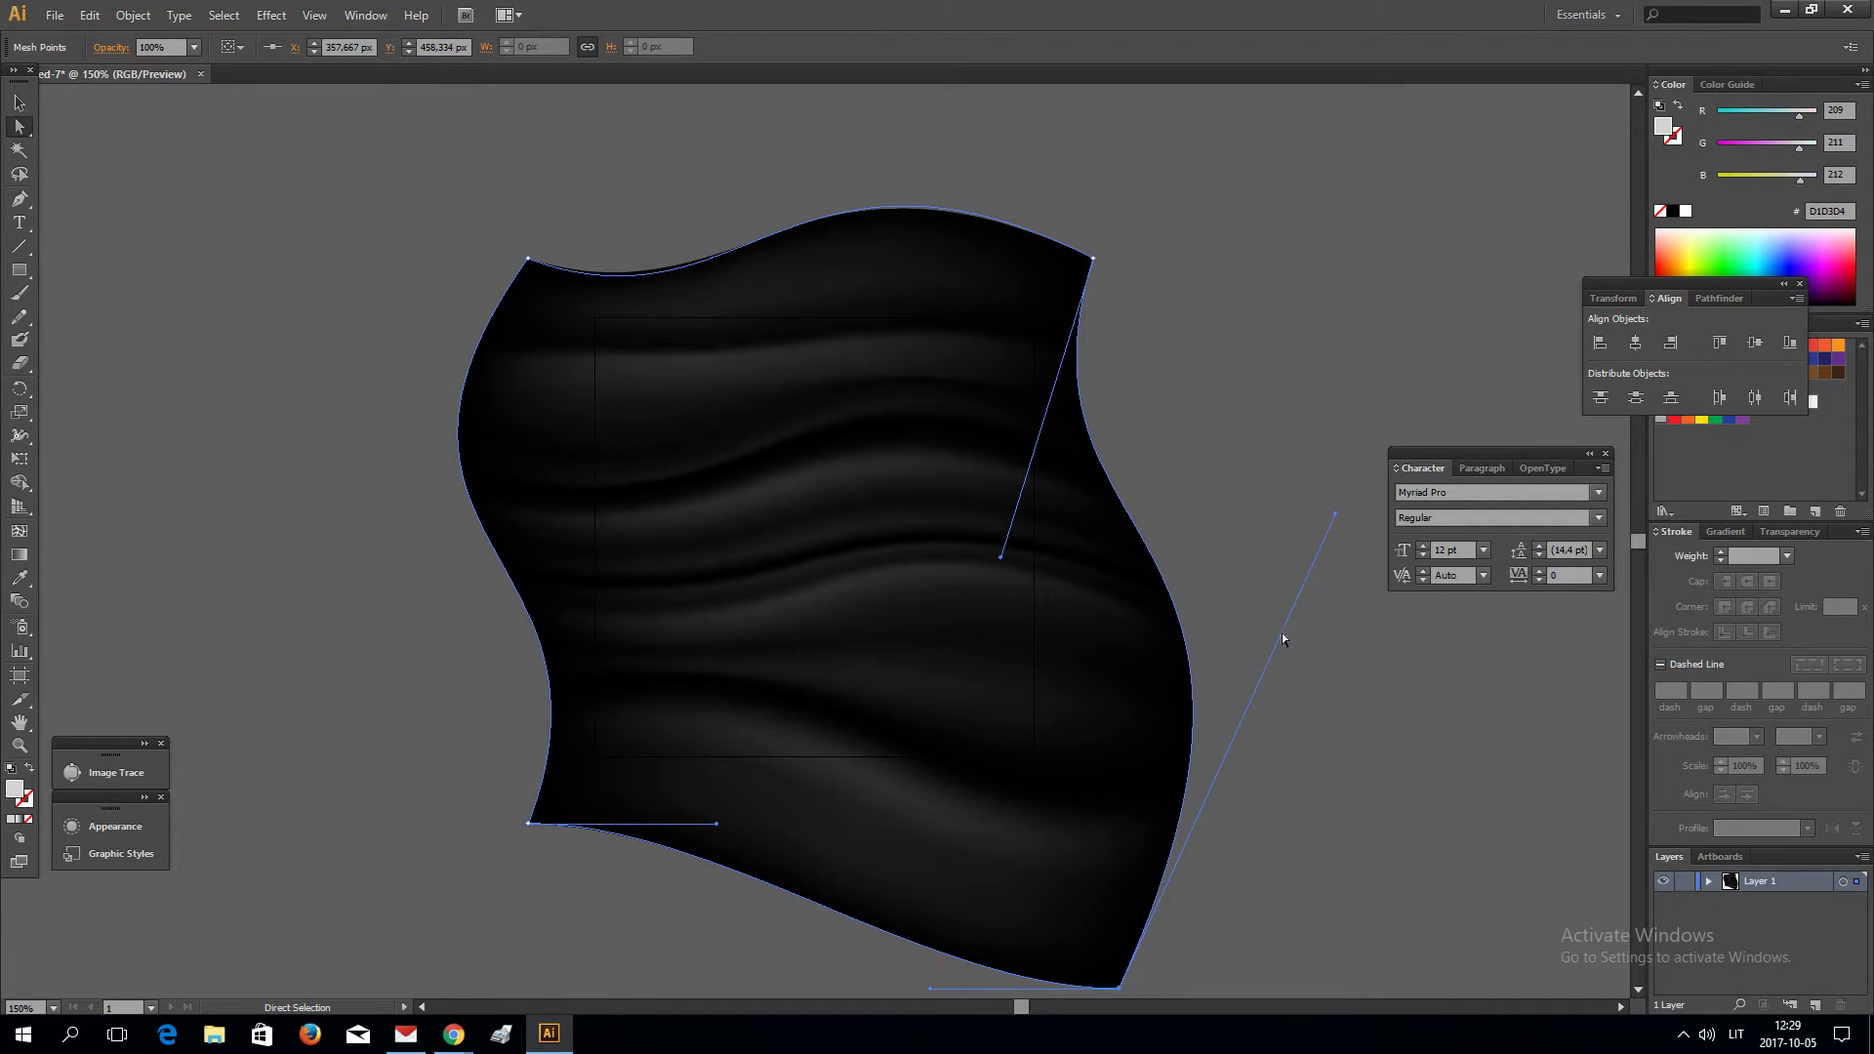
pyautogui.click(529, 825)
pyautogui.moveTo(529, 825); pyautogui.dragTo(556, 782)
# Step: Add a mesh point at the envelope's center and bend its horizontal line into a wave that dips on the left and rises on the right
pyautogui.hotkey('ctrl', '=')
pyautogui.click(20, 529)
pyautogui.click(792, 510)
pyautogui.click(20, 127)
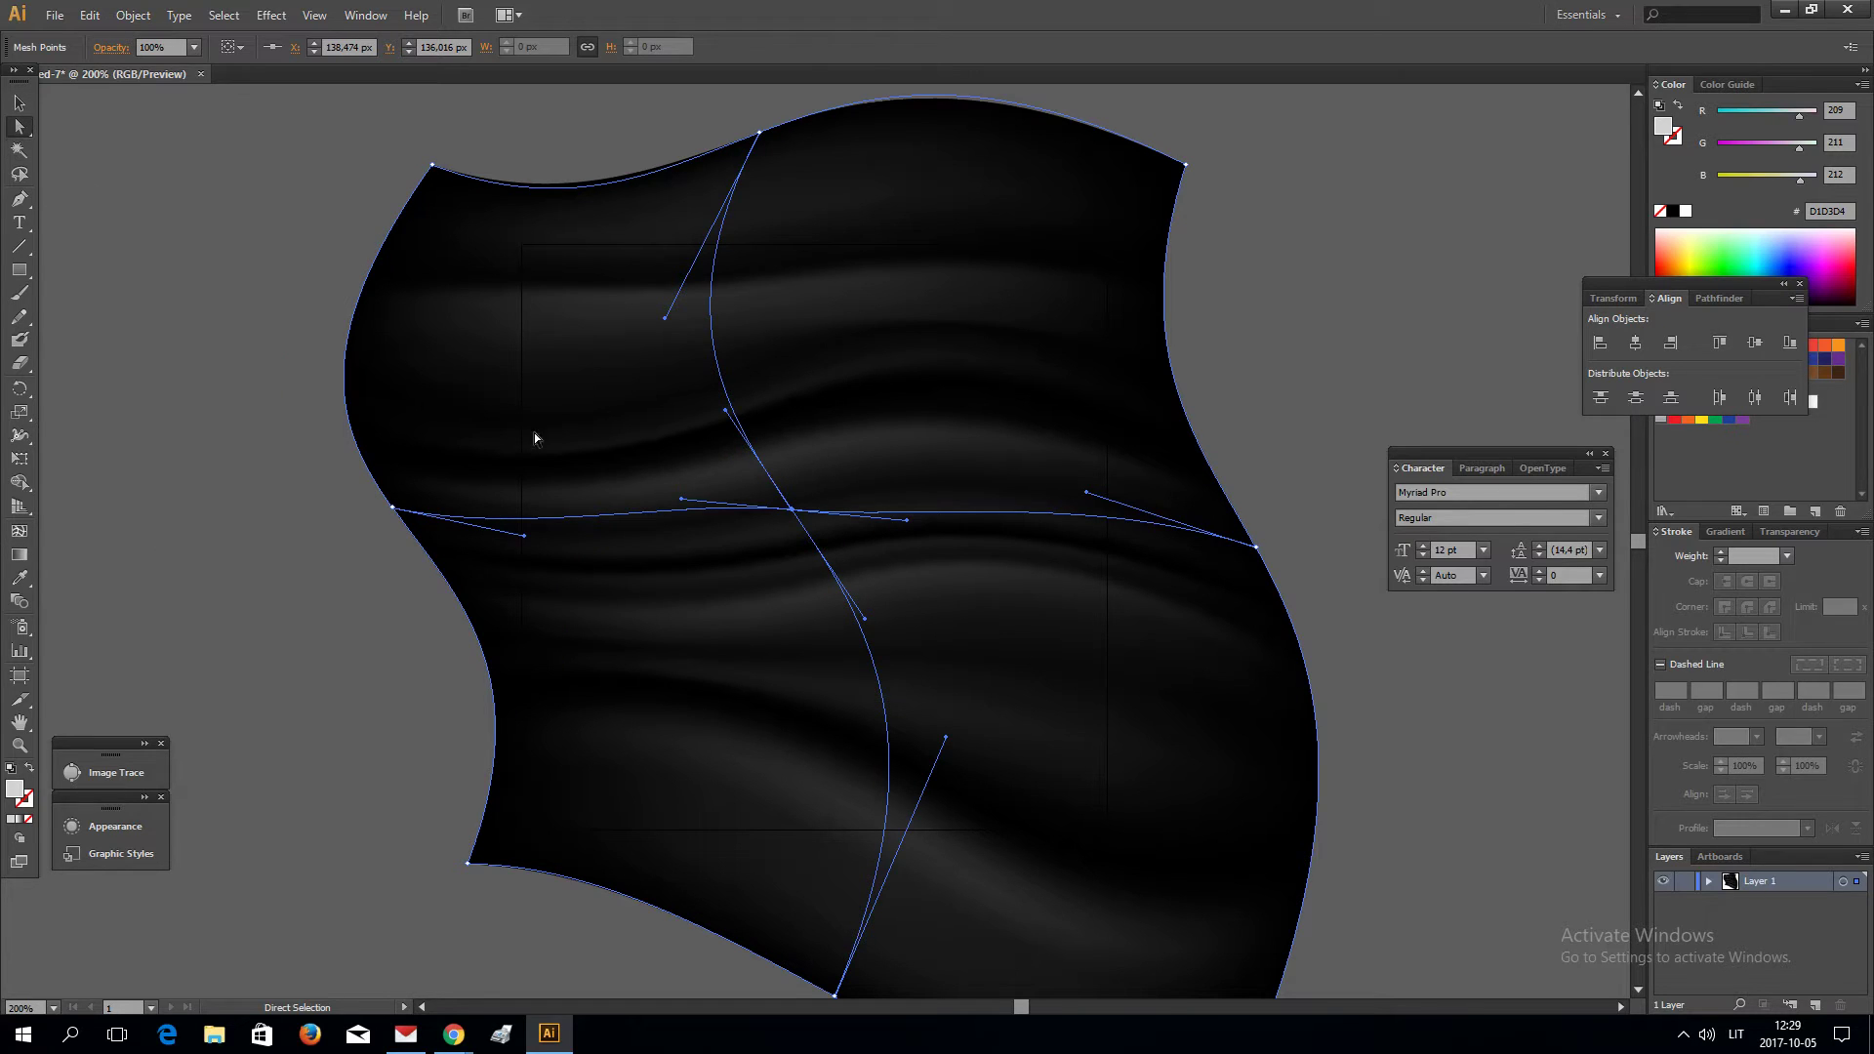
pyautogui.moveTo(683, 508); pyautogui.dragTo(610, 717)
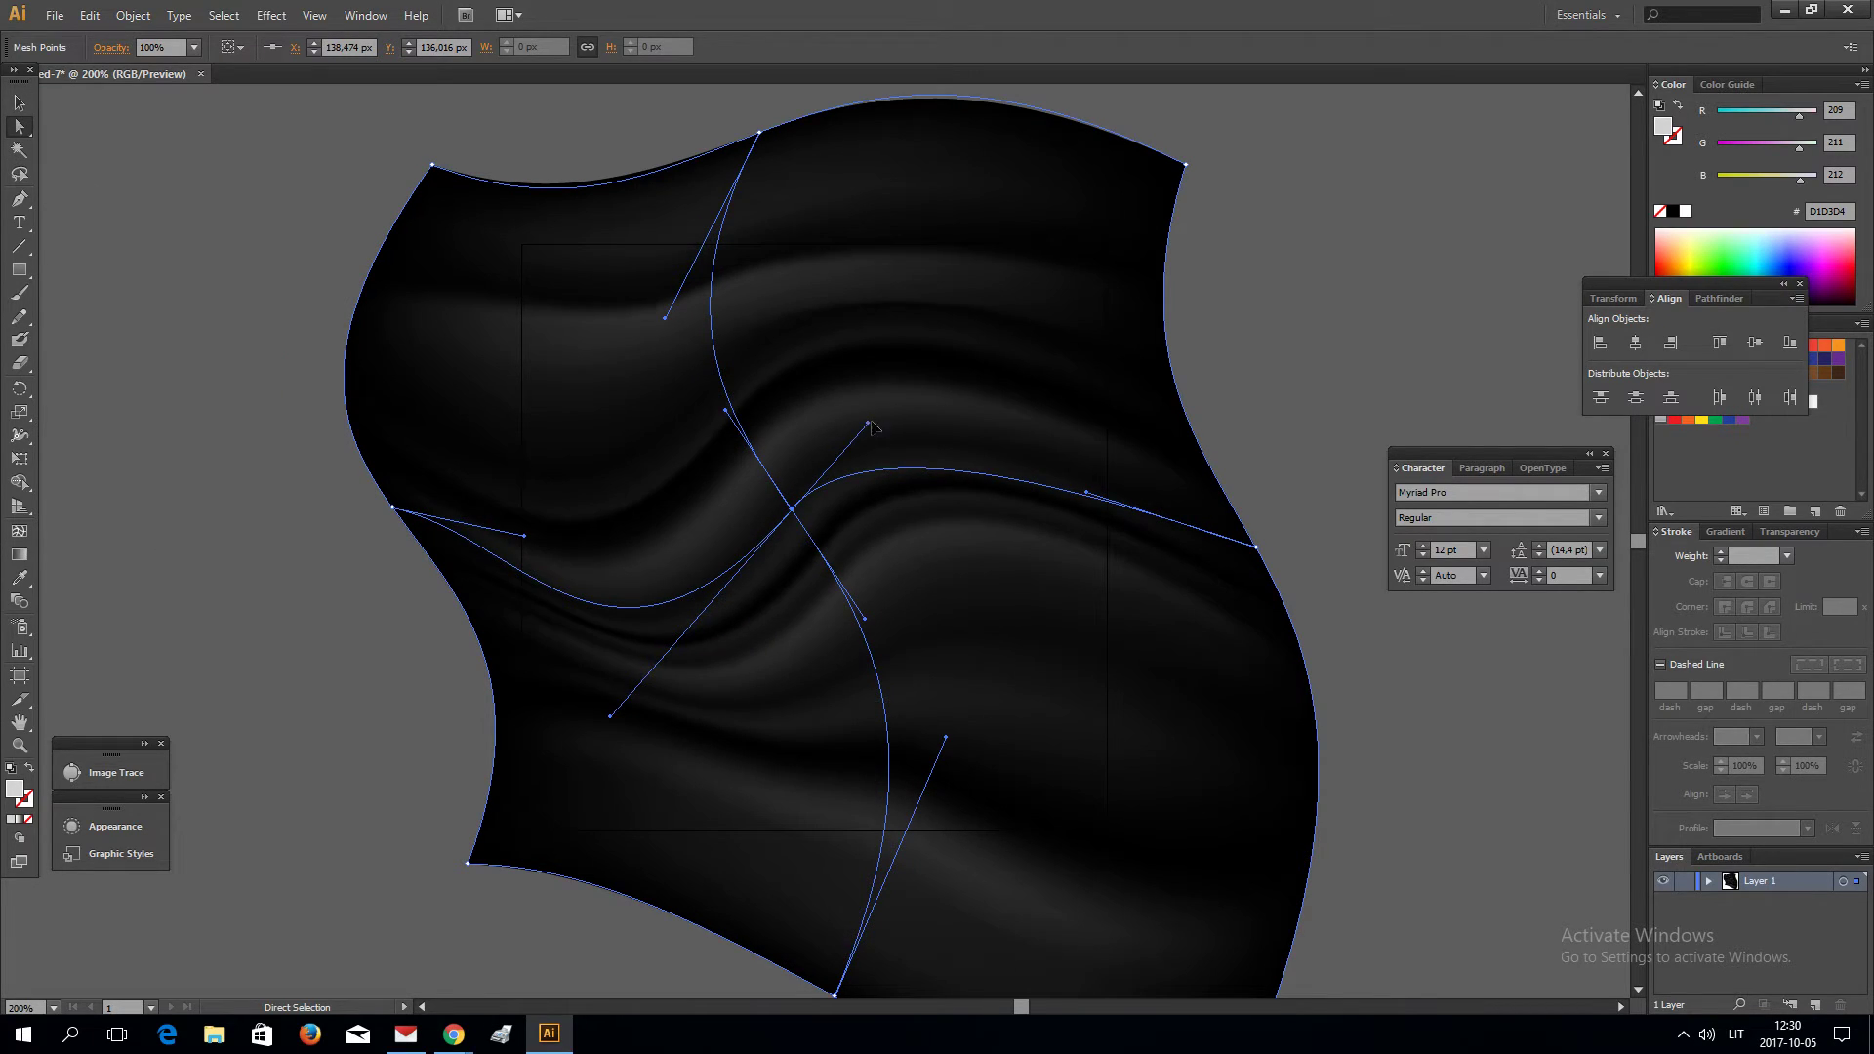
pyautogui.moveTo(868, 424); pyautogui.dragTo(1054, 327)
pyautogui.moveTo(870, 619); pyautogui.dragTo(931, 690)
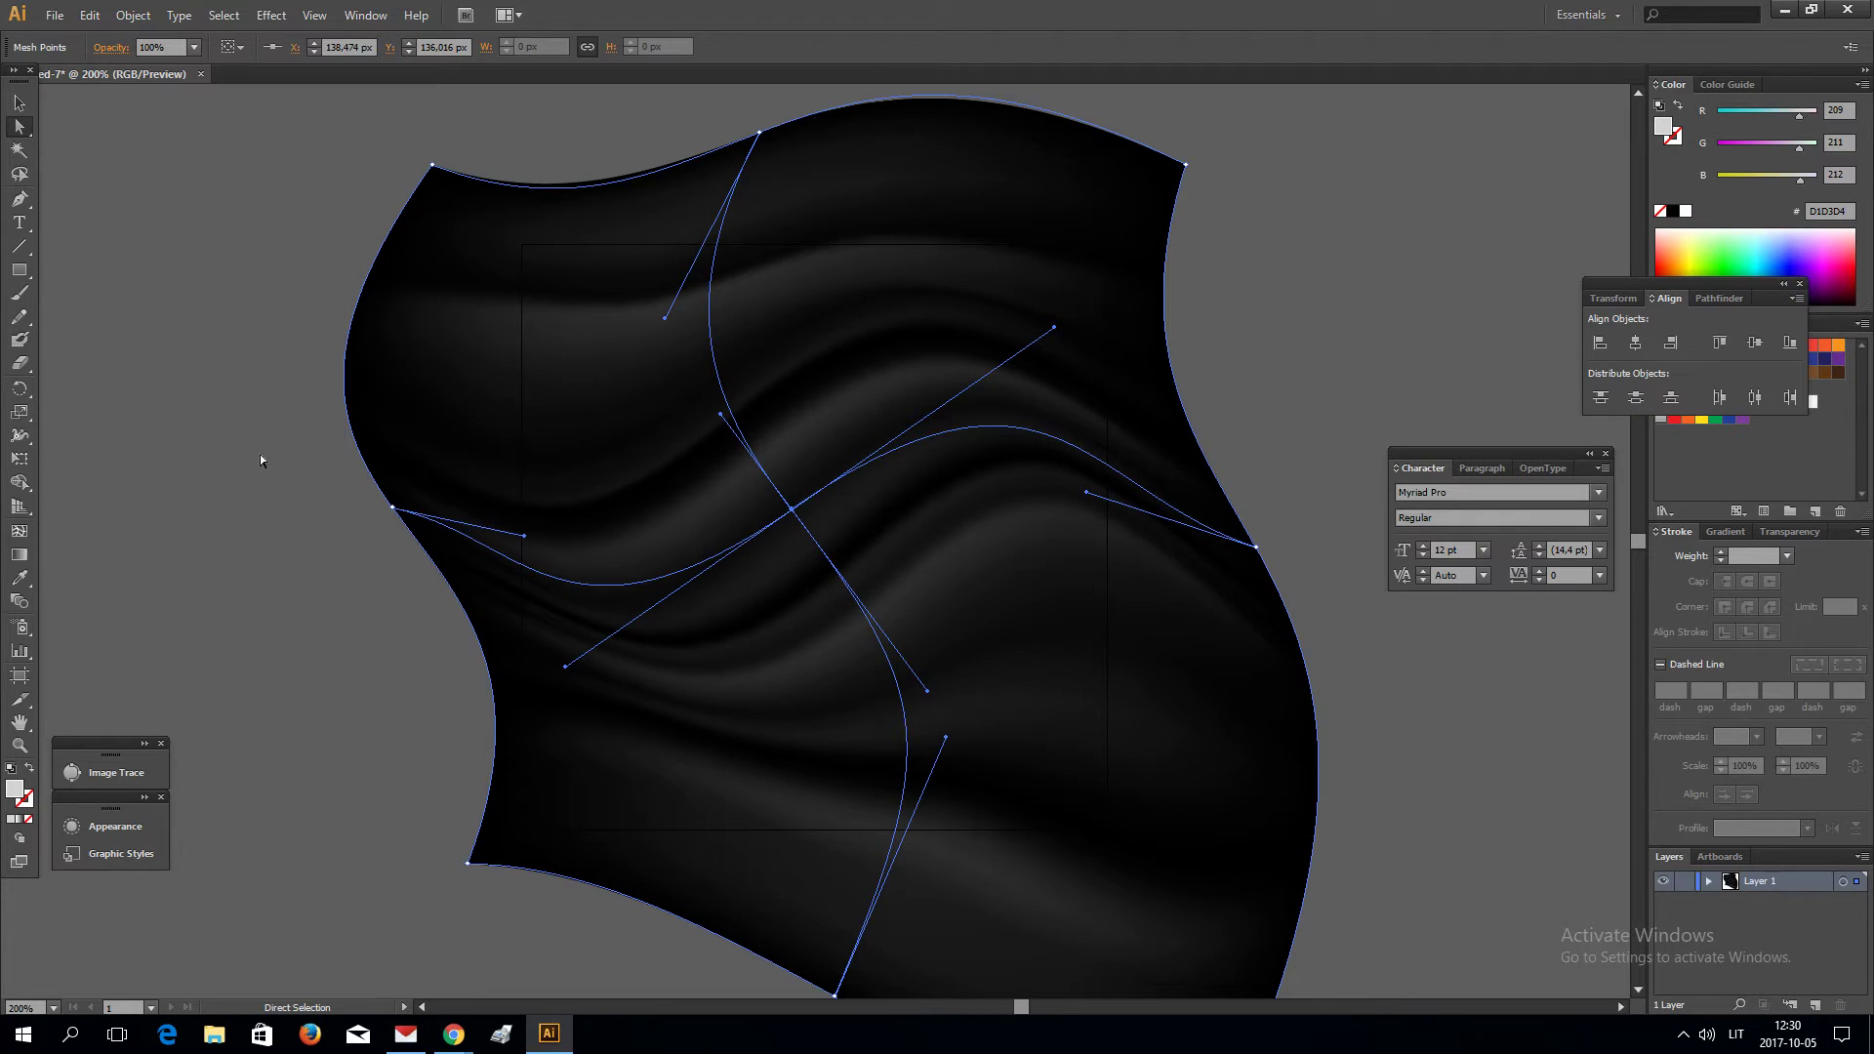
# Step: Add a mesh point on the vertical line above the center and curve its horizontal line upward in the left half
pyautogui.click(20, 530)
pyautogui.click(718, 377)
pyautogui.click(20, 126)
pyautogui.moveTo(543, 485); pyautogui.dragTo(568, 303)
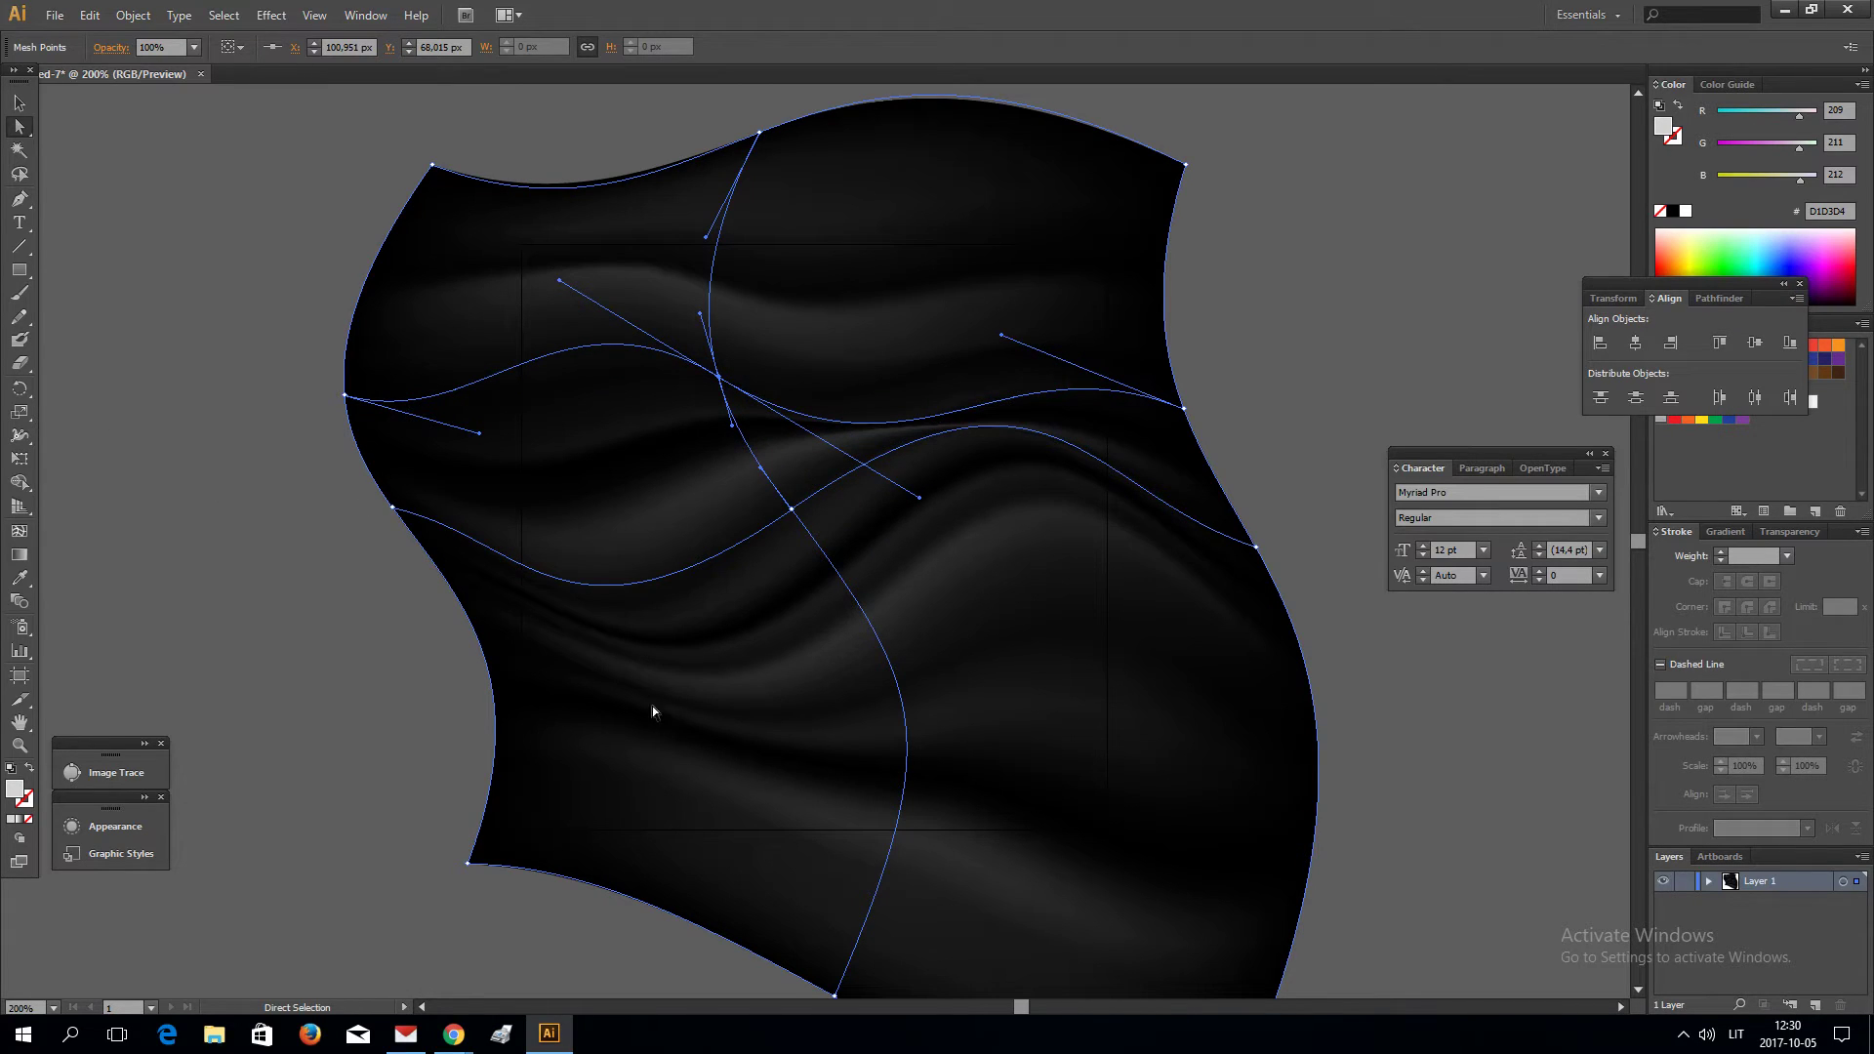
# Step: Add a mesh point on the vertical line below the center and bend its row into a wave that rises left of the point
pyautogui.click(19, 529)
pyautogui.click(892, 671)
pyautogui.press('a')
pyautogui.moveTo(593, 623); pyautogui.dragTo(554, 883)
pyautogui.moveTo(697, 759); pyautogui.dragTo(610, 504)
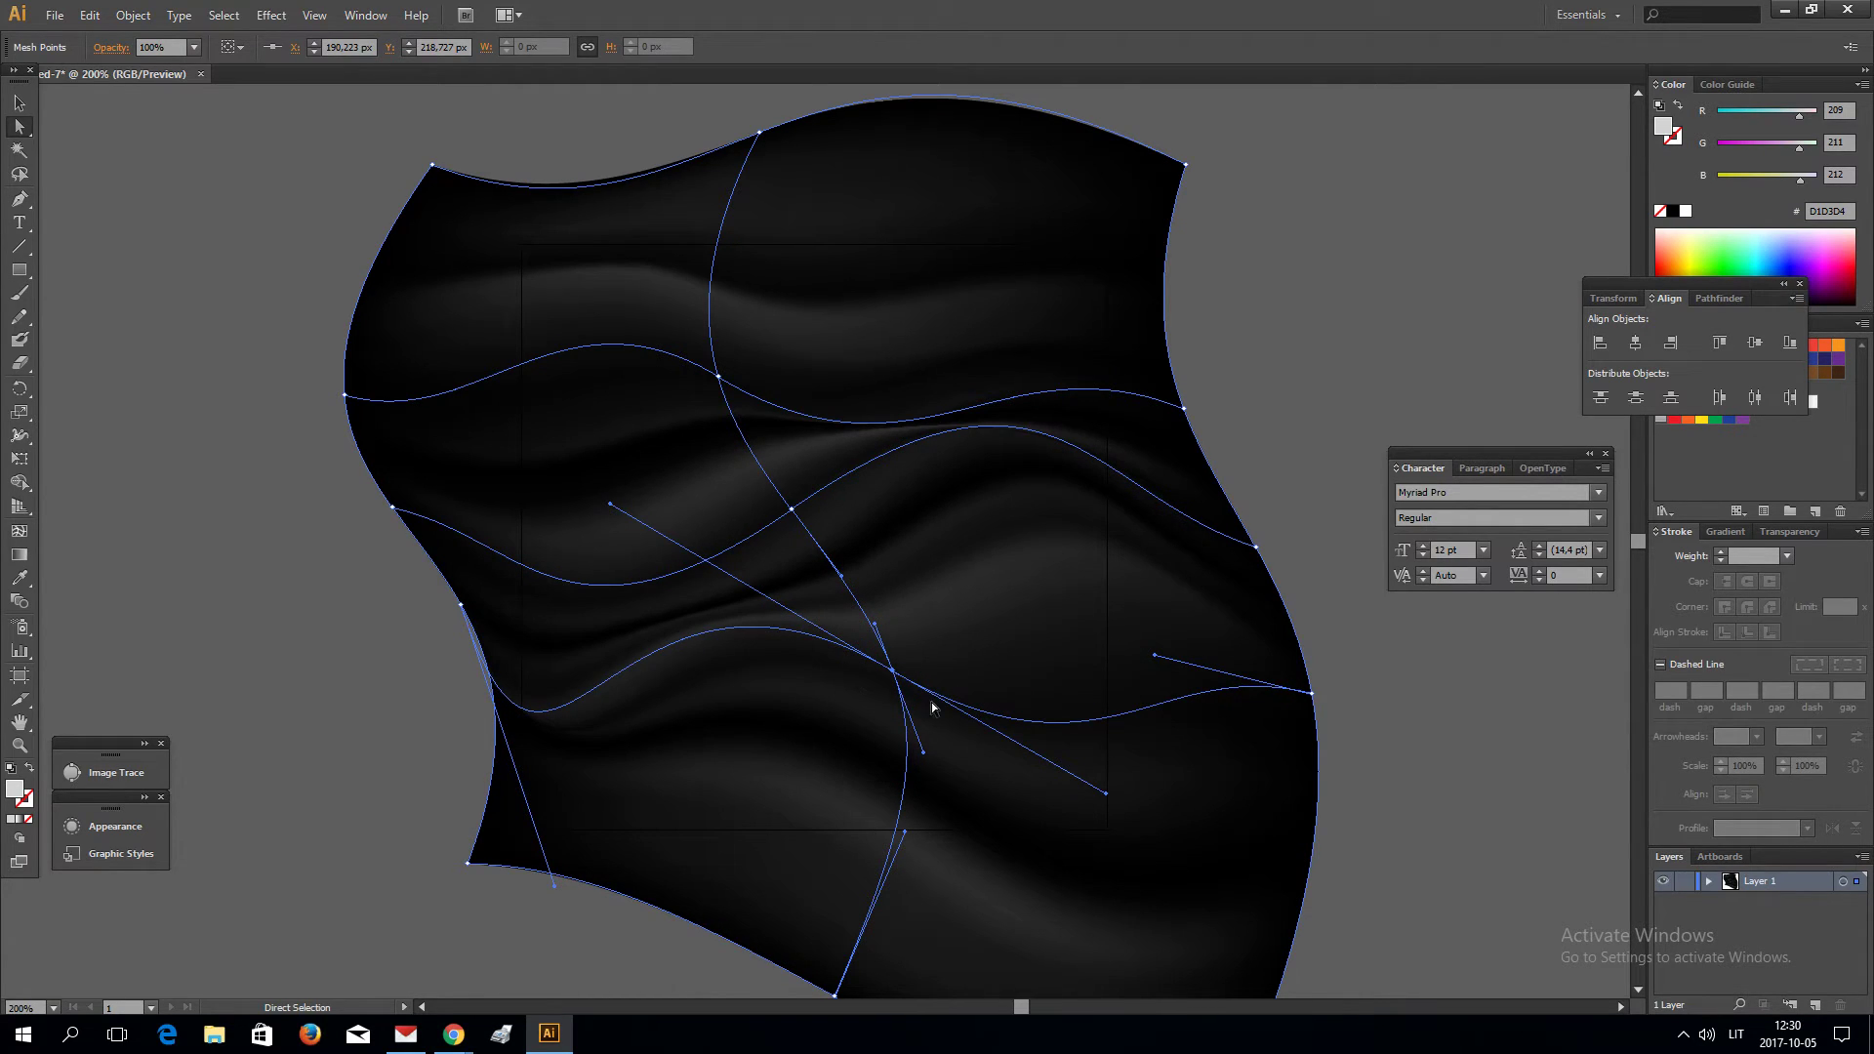
# Step: Shift the lower mesh row's middle point down-left and its right end inward, and arch the row's right half upward
pyautogui.moveTo(892, 670); pyautogui.dragTo(770, 720)
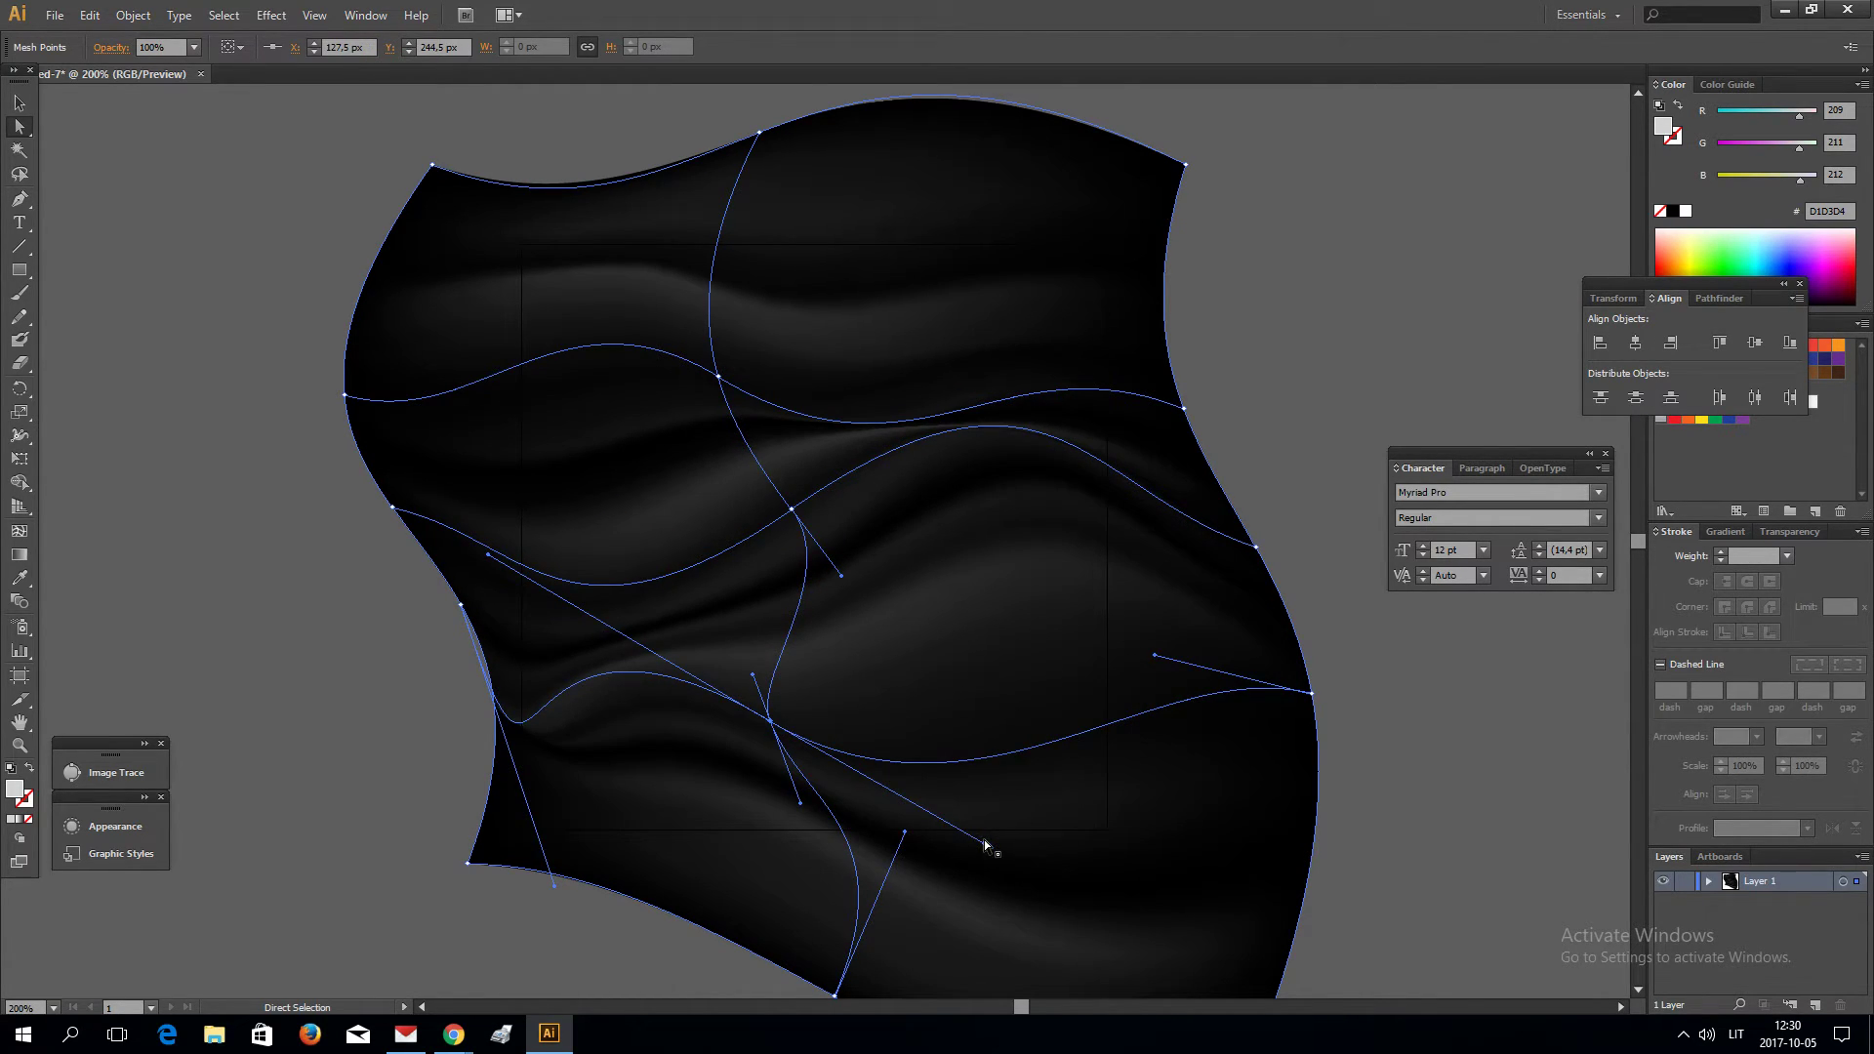
pyautogui.moveTo(985, 842); pyautogui.dragTo(1021, 771)
pyautogui.moveTo(1154, 656); pyautogui.dragTo(1088, 471)
pyautogui.moveTo(1311, 693); pyautogui.dragTo(1177, 759)
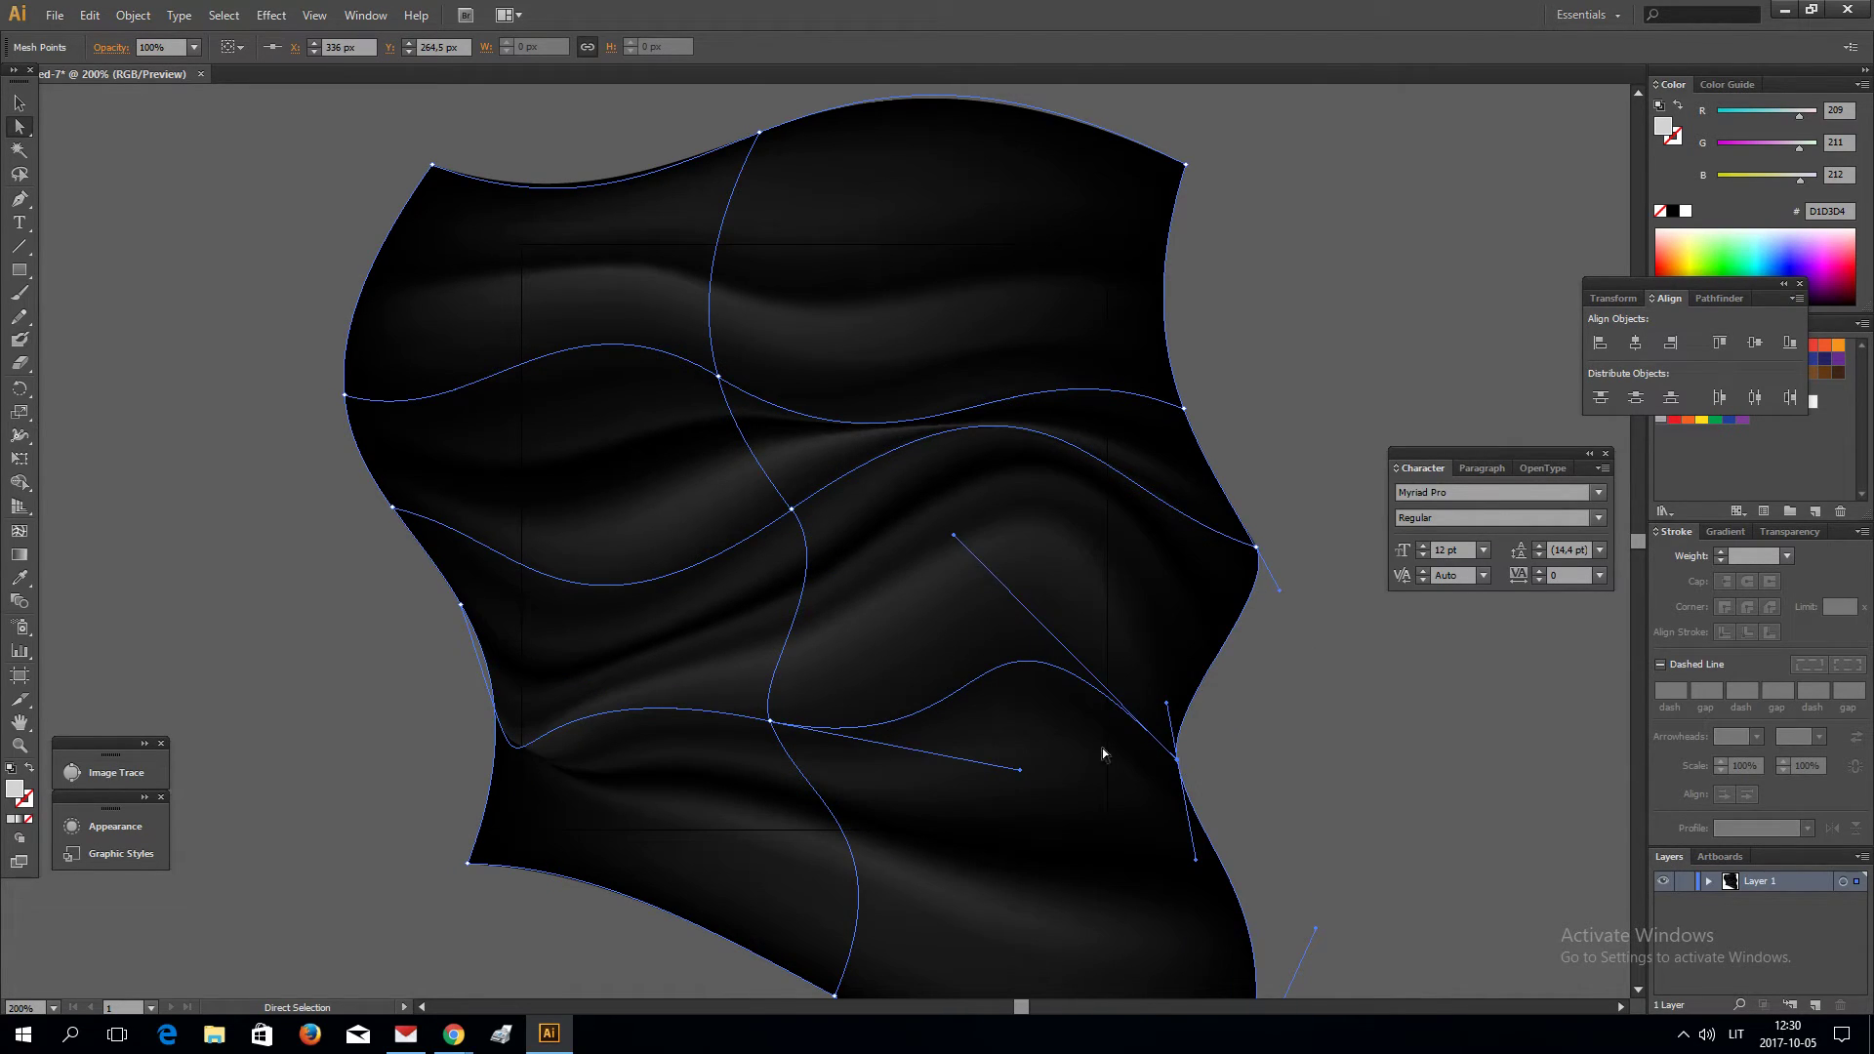
# Step: Reselect the envelope and arch the right half of the upper horizontal mesh line upward from its right end
pyautogui.click(1384, 777)
pyautogui.hotkey('ctrl', '-')
pyautogui.hotkey('ctrl', '-')
pyautogui.hotkey('ctrl', '+')
pyautogui.hotkey('ctrl', '+')
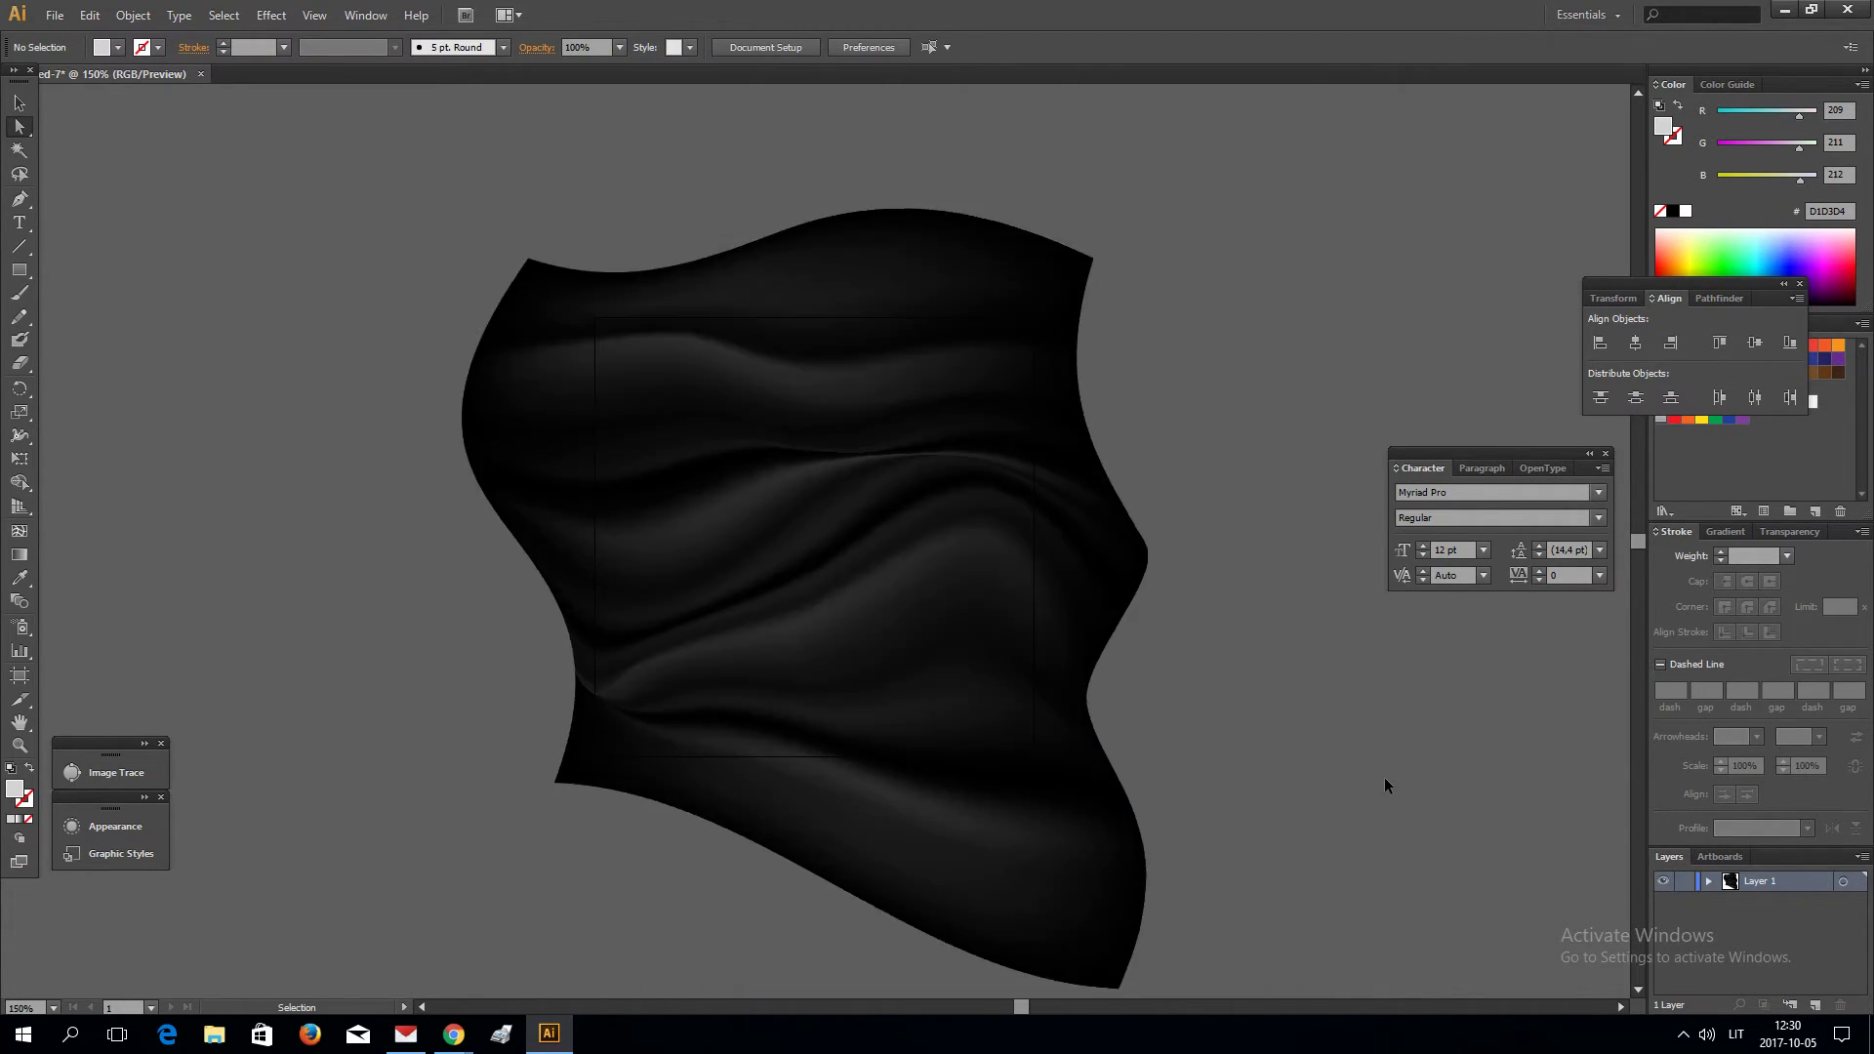
pyautogui.click(958, 529)
pyautogui.click(718, 376)
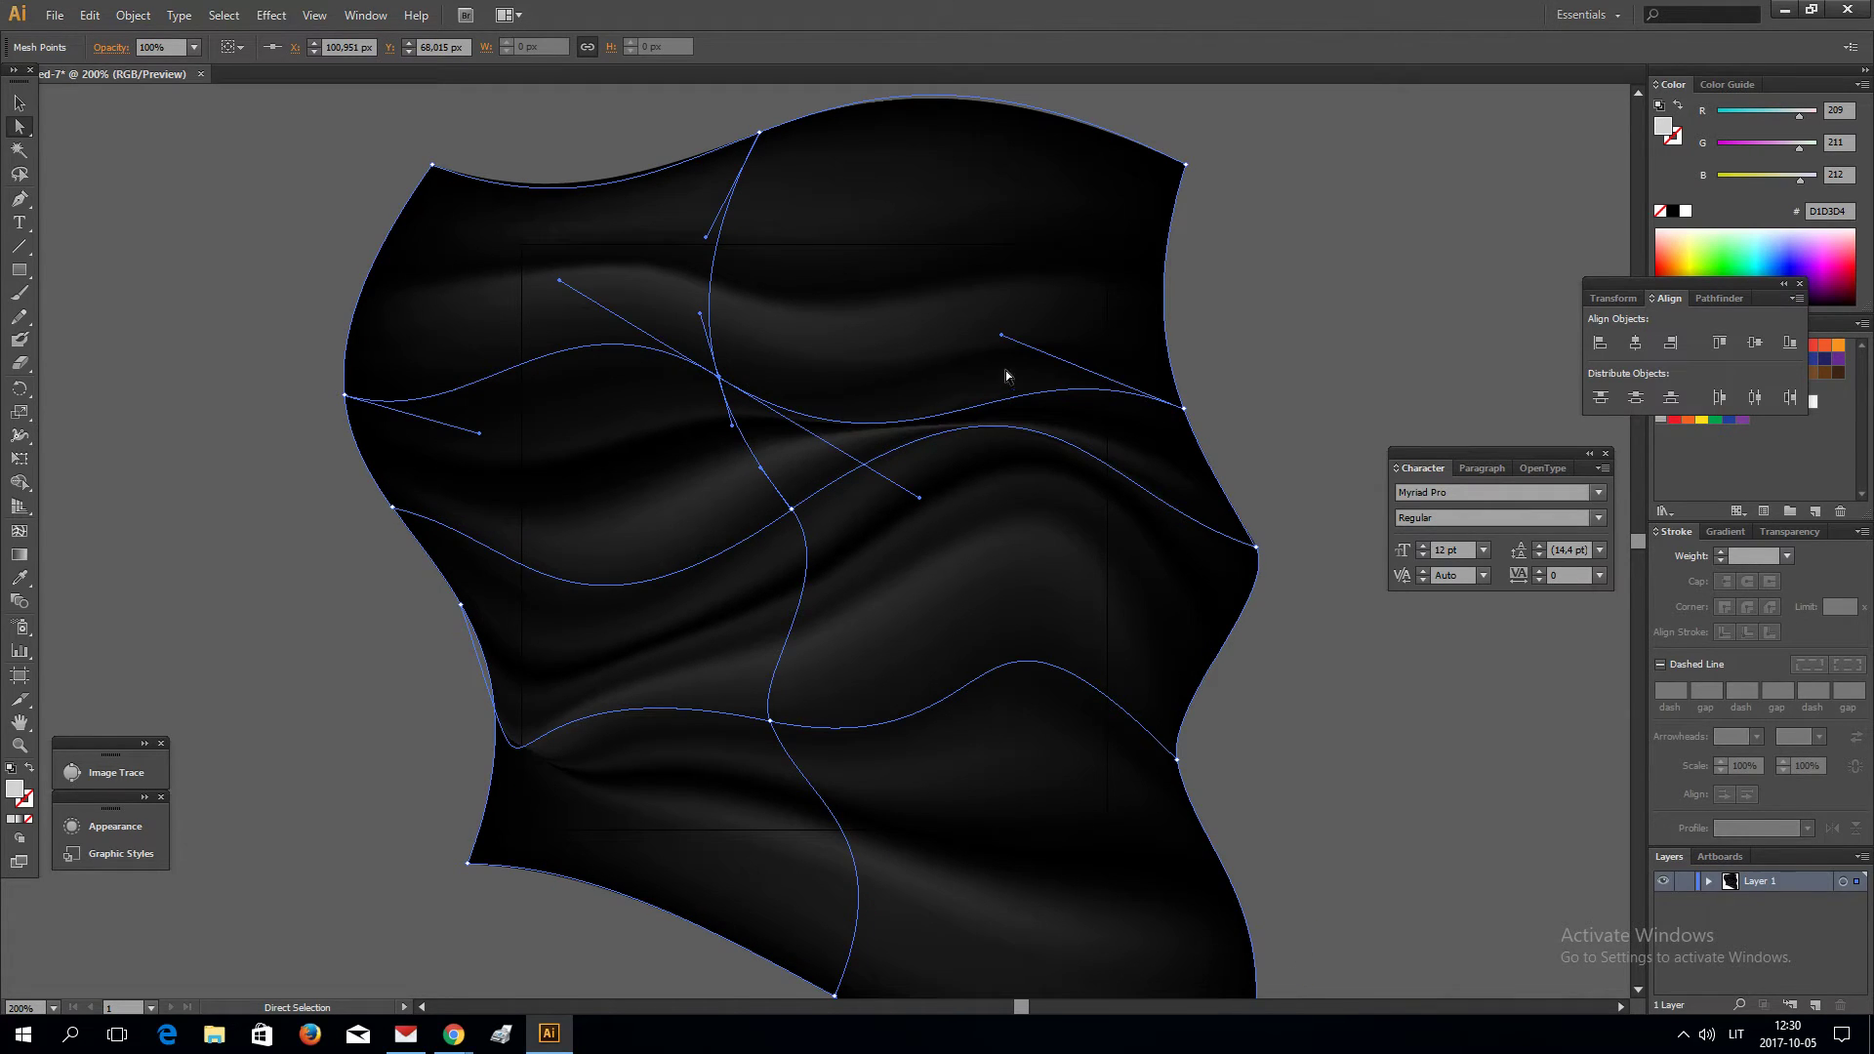
pyautogui.moveTo(997, 332); pyautogui.dragTo(923, 204)
# Step: Add three mesh points on the vertical line: one near the top, one just above the center and one below it
pyautogui.click(20, 530)
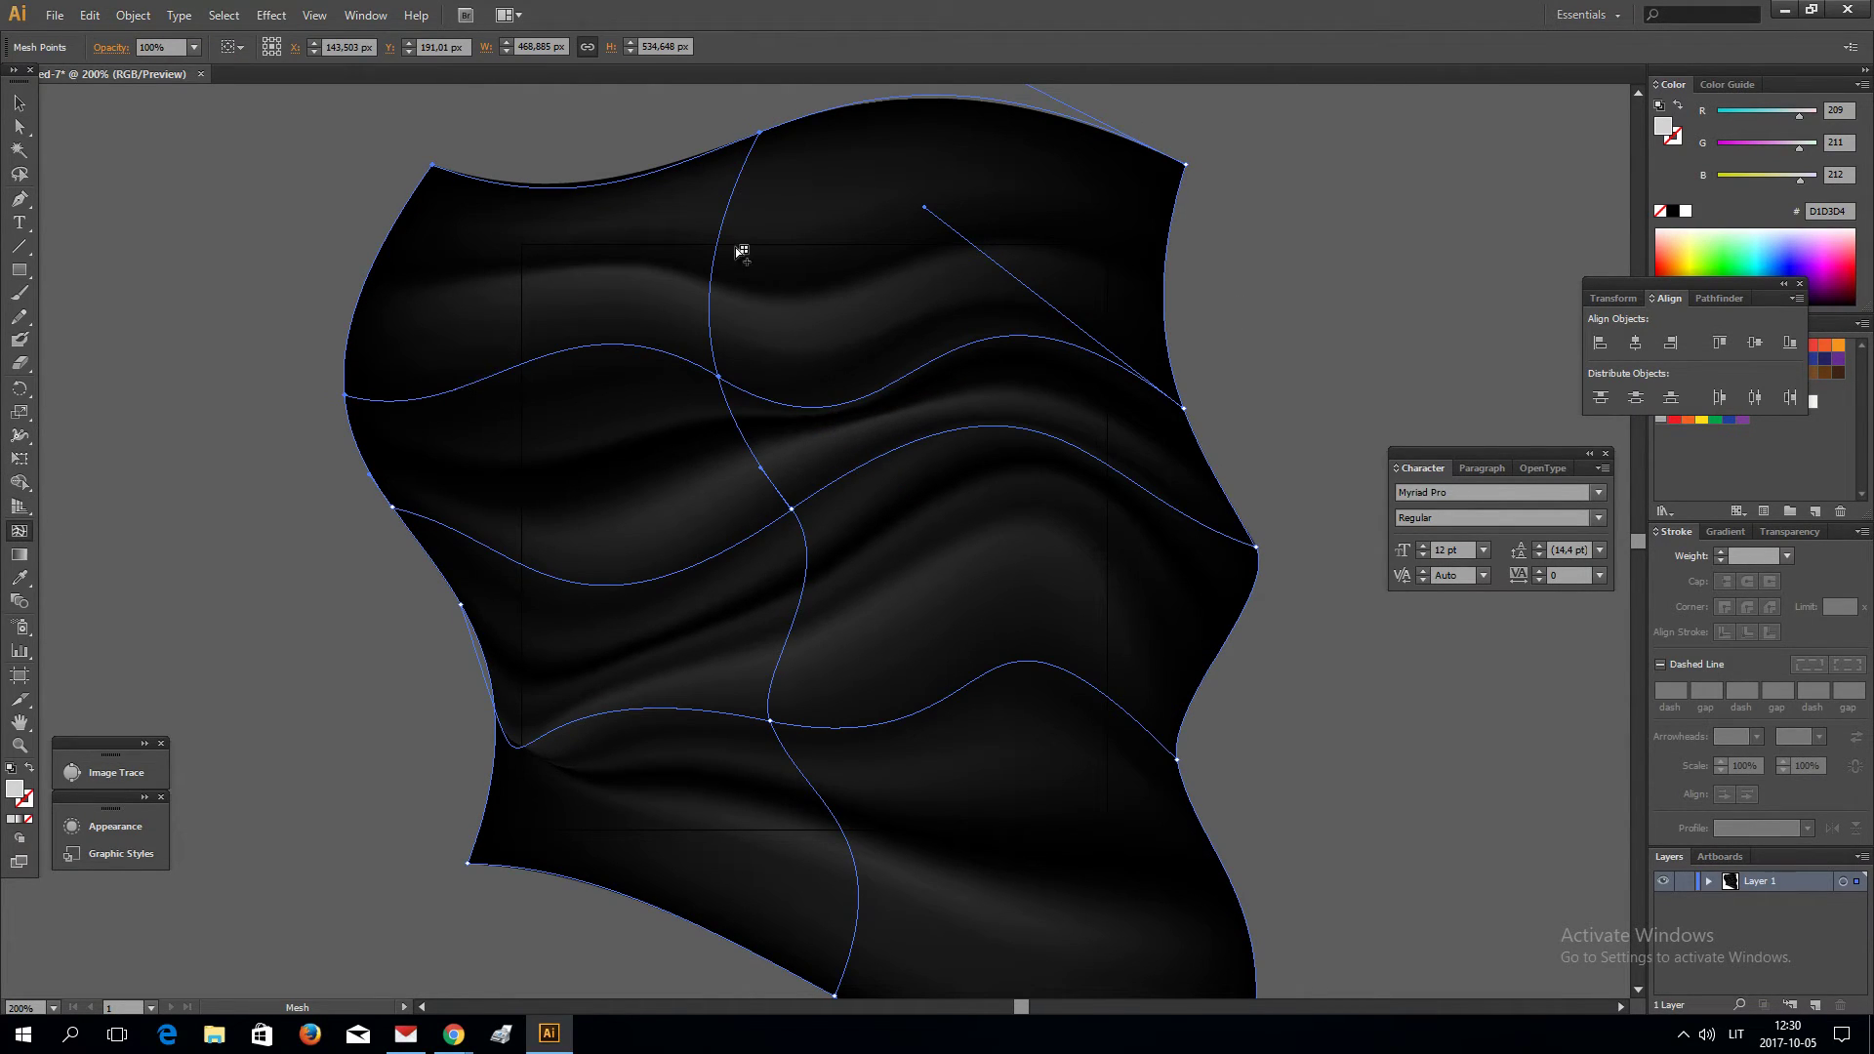
pyautogui.click(718, 277)
pyautogui.click(754, 455)
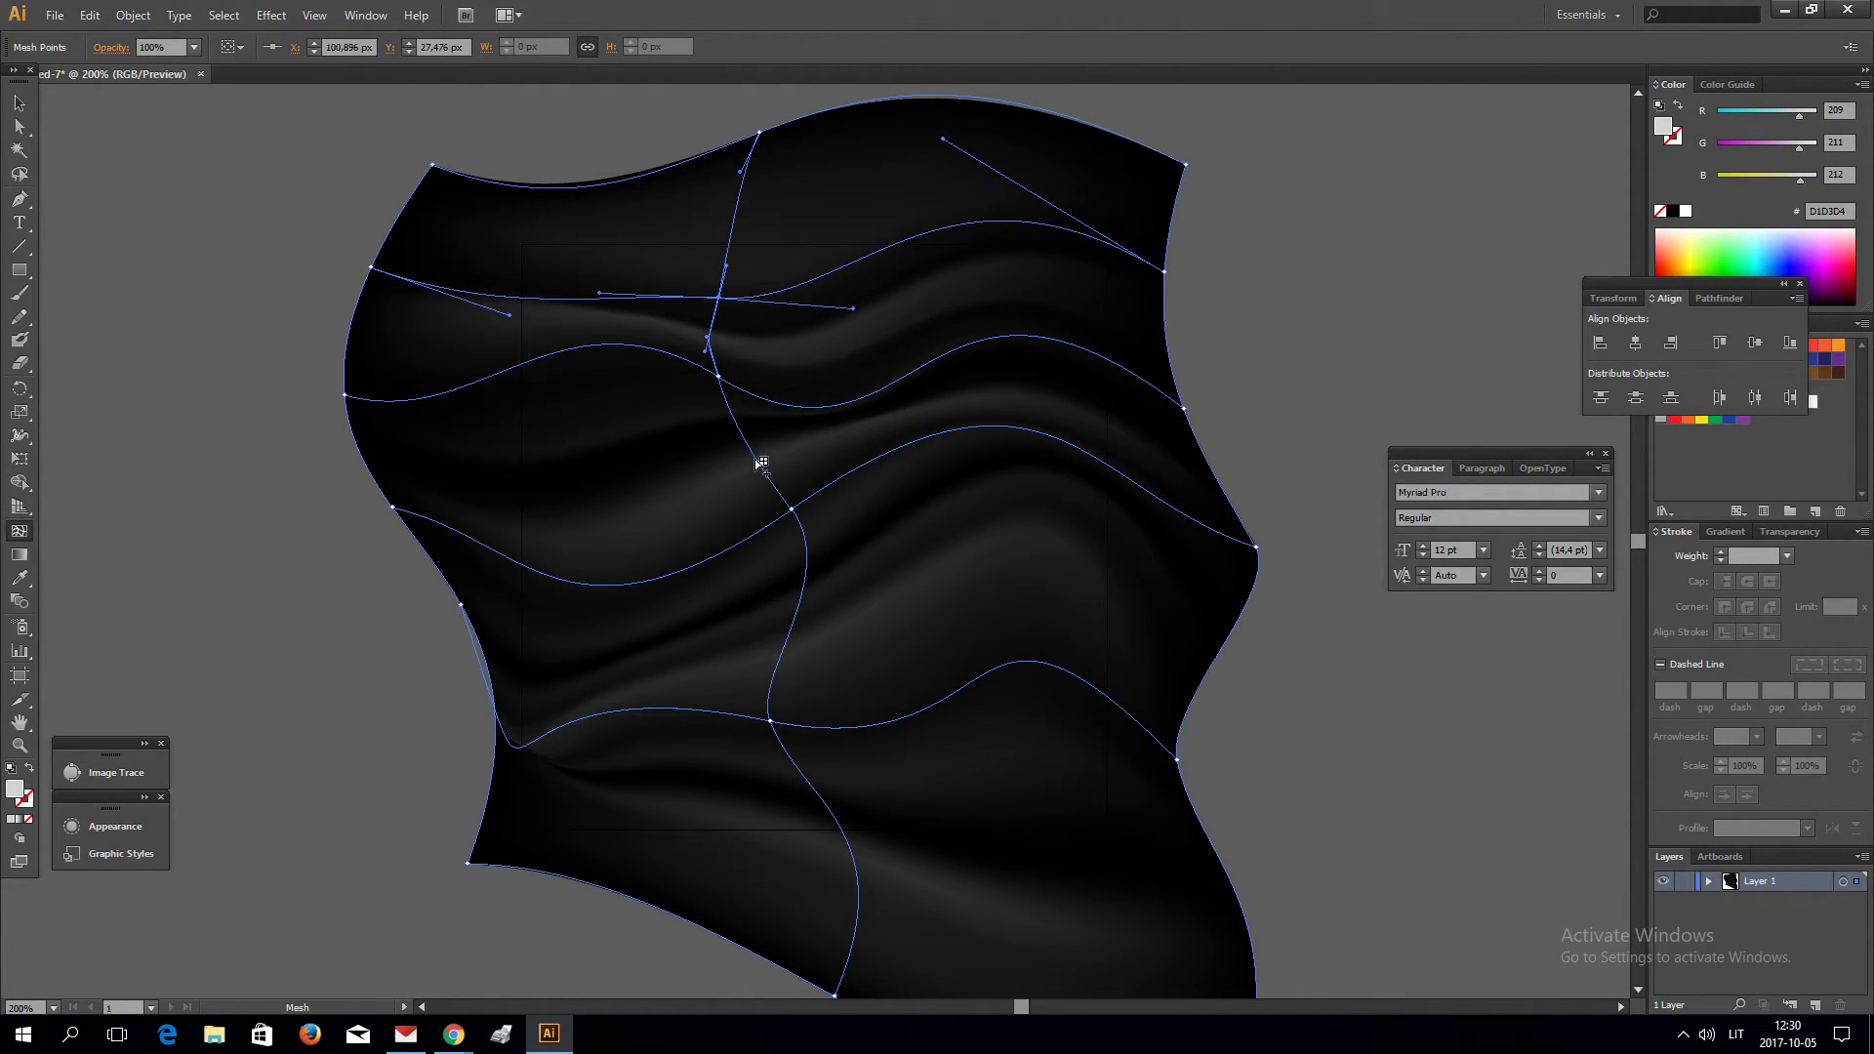
pyautogui.click(795, 638)
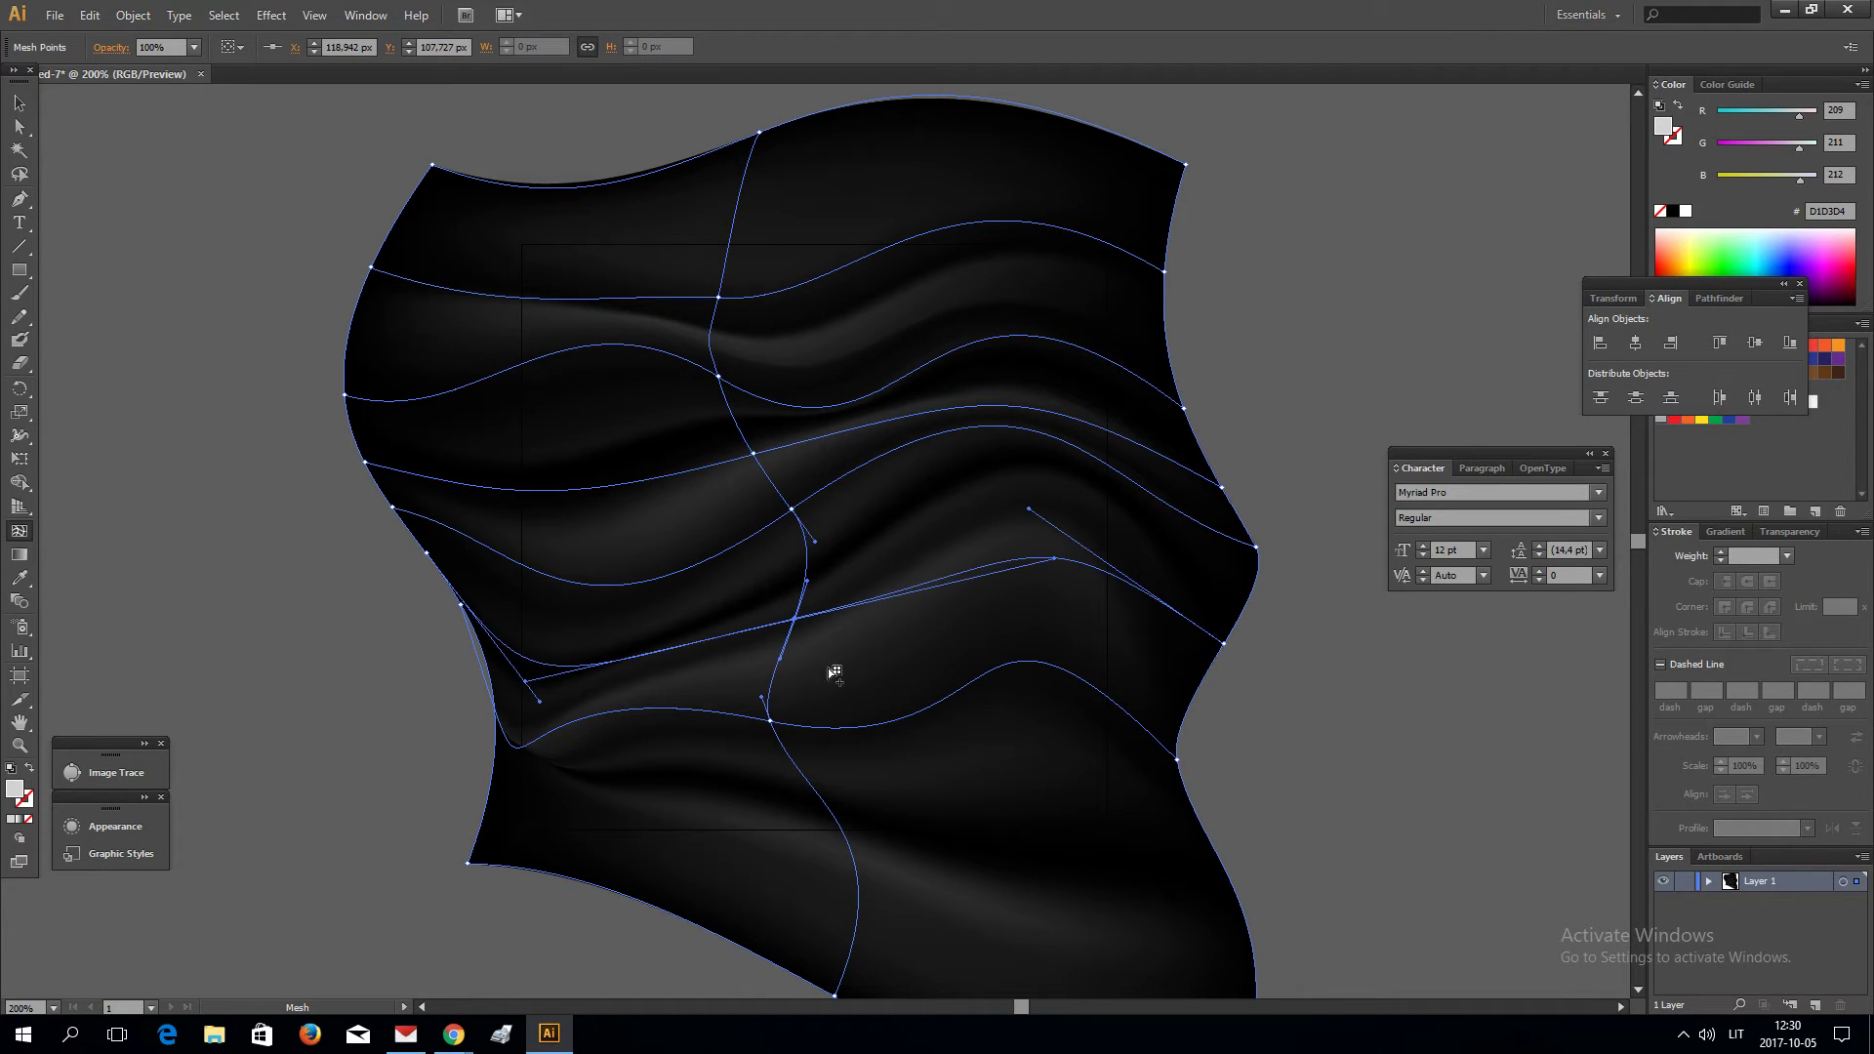
# Step: Move the lowest mesh row's left end outward and reshape the left halves of the two lowest rows into smooth downward curves
pyautogui.press('a')
pyautogui.moveTo(526, 700); pyautogui.dragTo(675, 678)
pyautogui.click(460, 605)
pyautogui.moveTo(554, 882); pyautogui.dragTo(565, 734)
pyautogui.moveTo(476, 629); pyautogui.dragTo(336, 694)
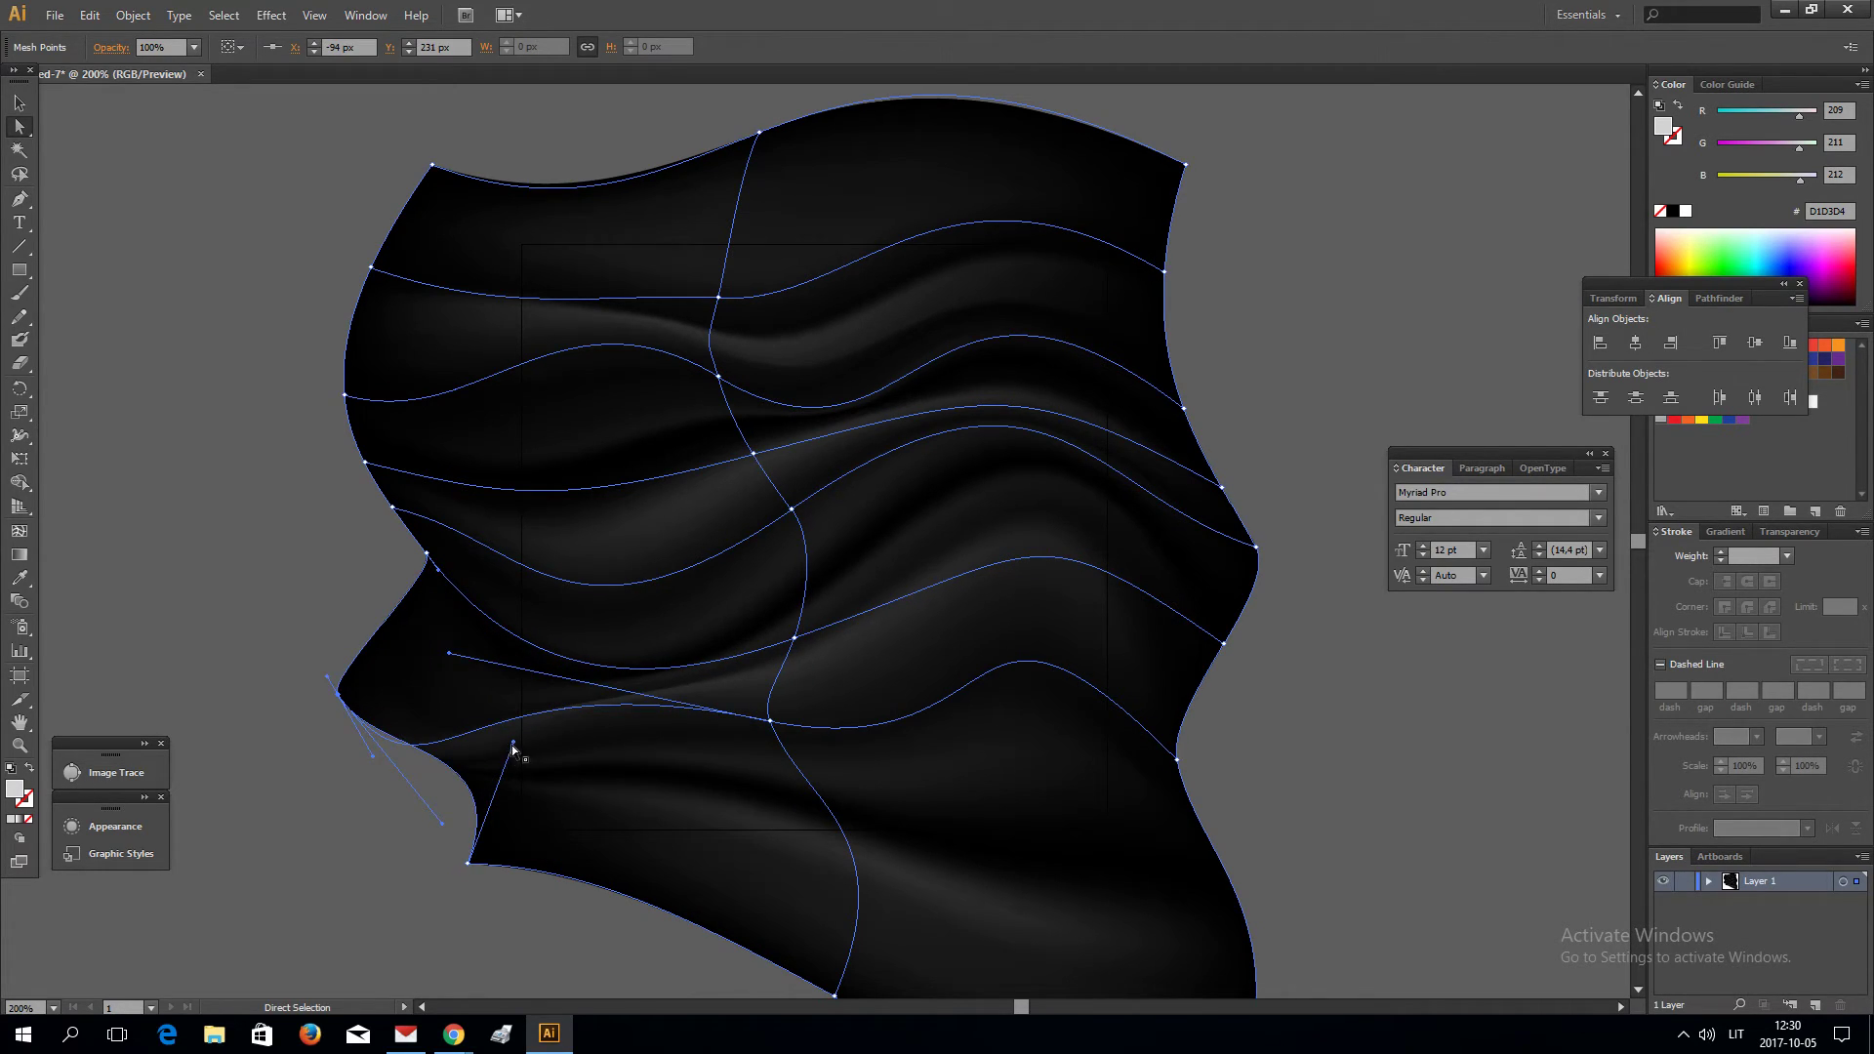
pyautogui.moveTo(443, 825); pyautogui.dragTo(524, 791)
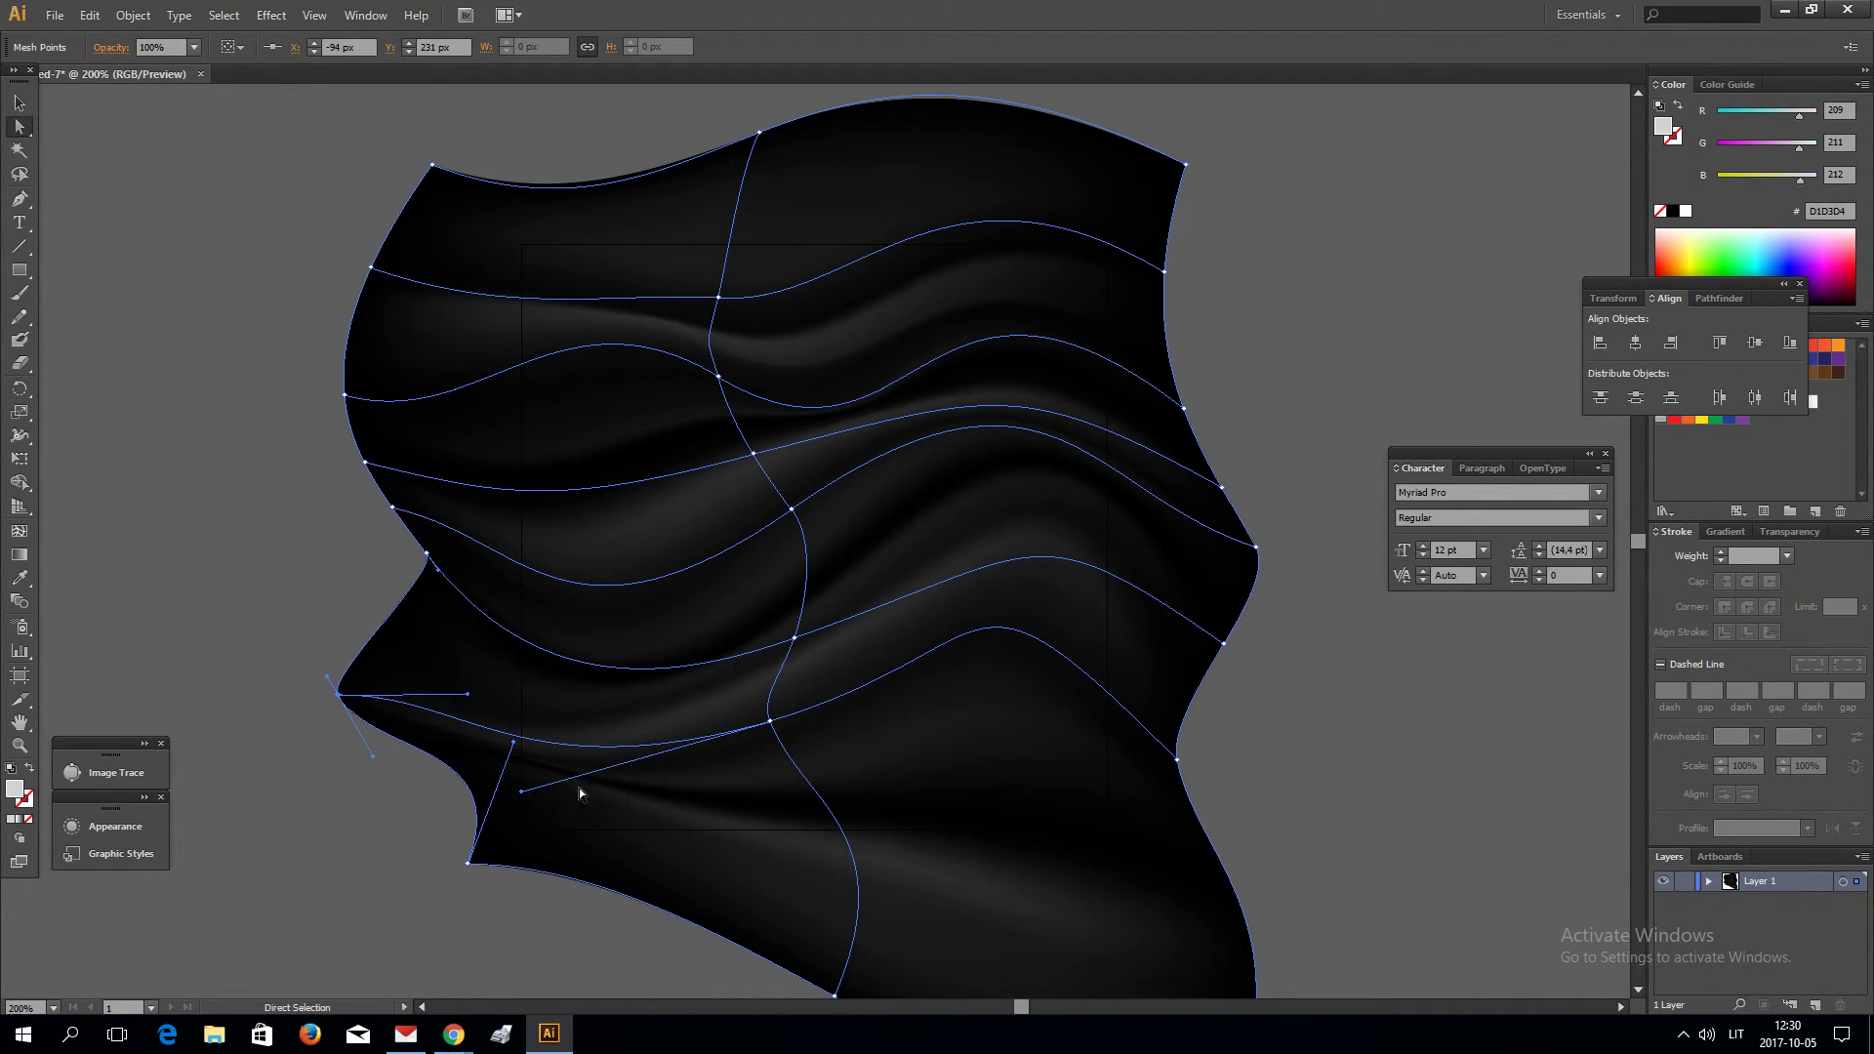
# Step: Reposition the upper four mesh points on the vertical line and bend the topmost inner row into a stronger wave
pyautogui.click(1326, 736)
pyautogui.click(905, 460)
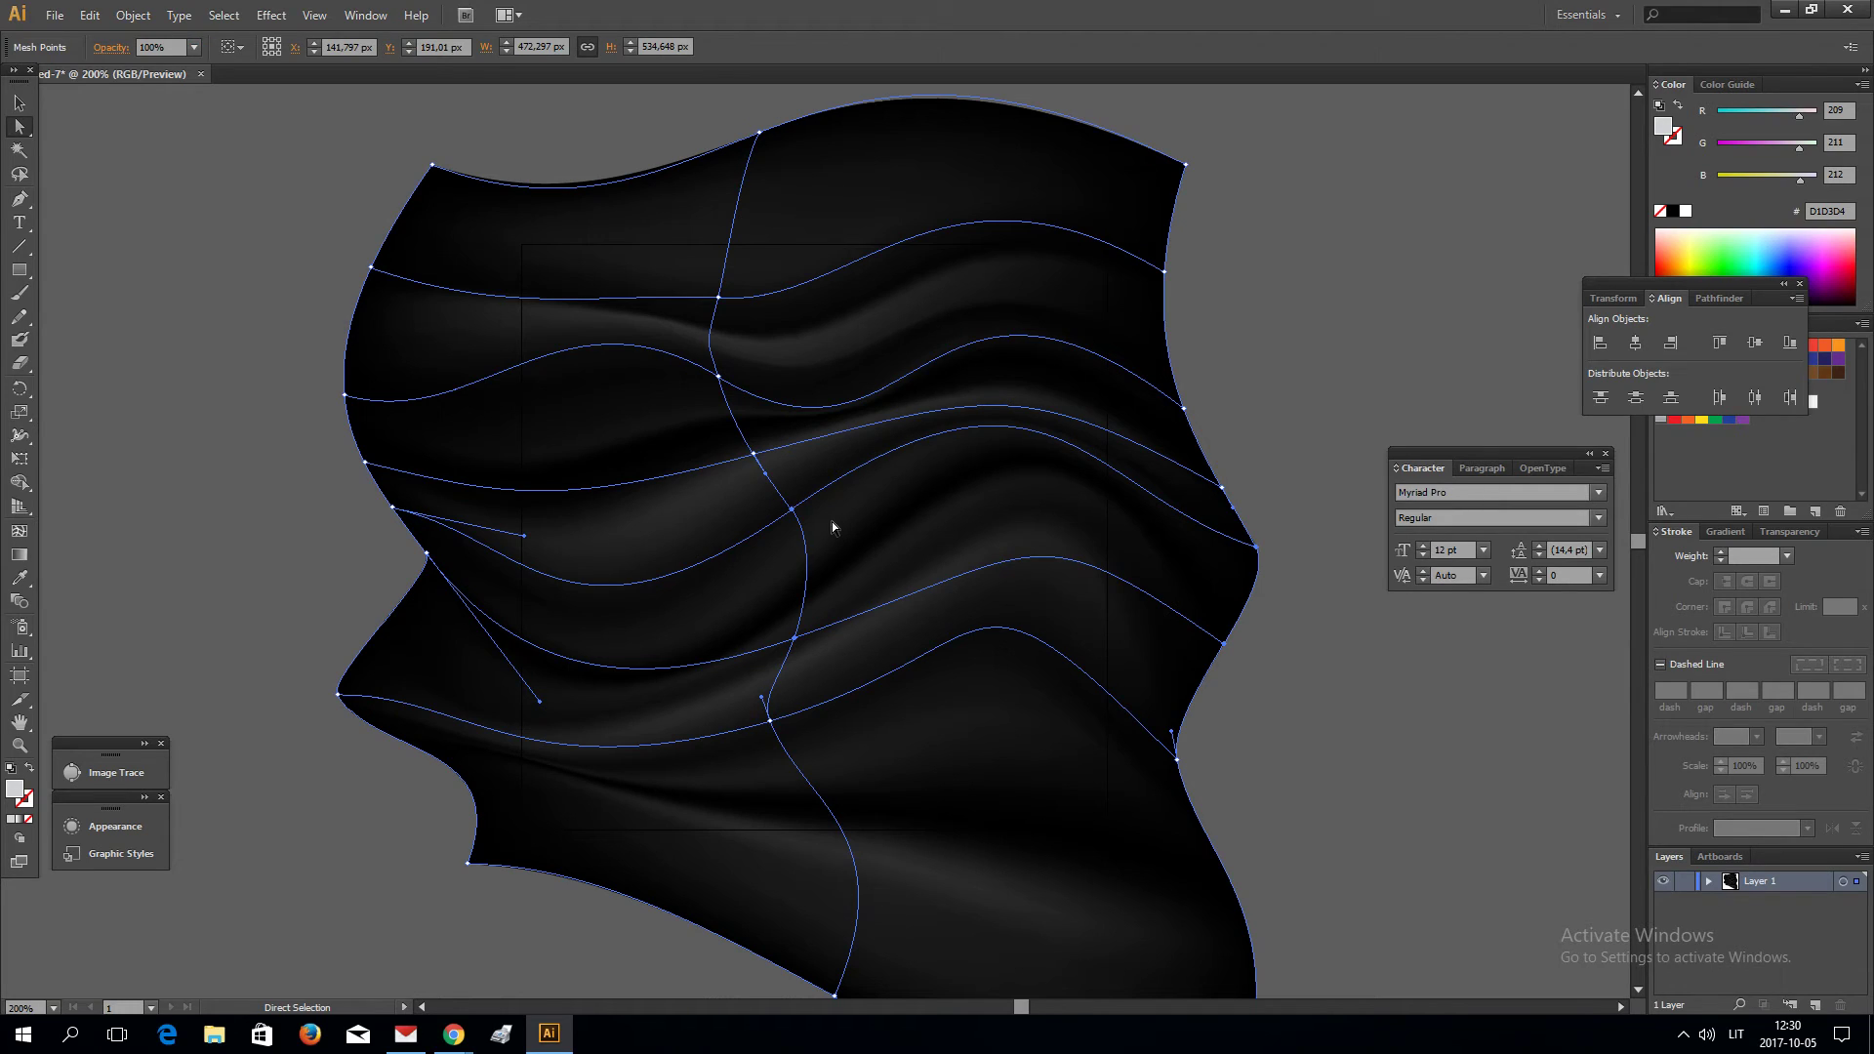
pyautogui.moveTo(793, 510); pyautogui.dragTo(799, 555)
pyautogui.moveTo(753, 454); pyautogui.dragTo(758, 496)
pyautogui.moveTo(718, 378); pyautogui.dragTo(694, 413)
pyautogui.moveTo(718, 298); pyautogui.dragTo(732, 280)
pyautogui.moveTo(613, 276); pyautogui.dragTo(549, 233)
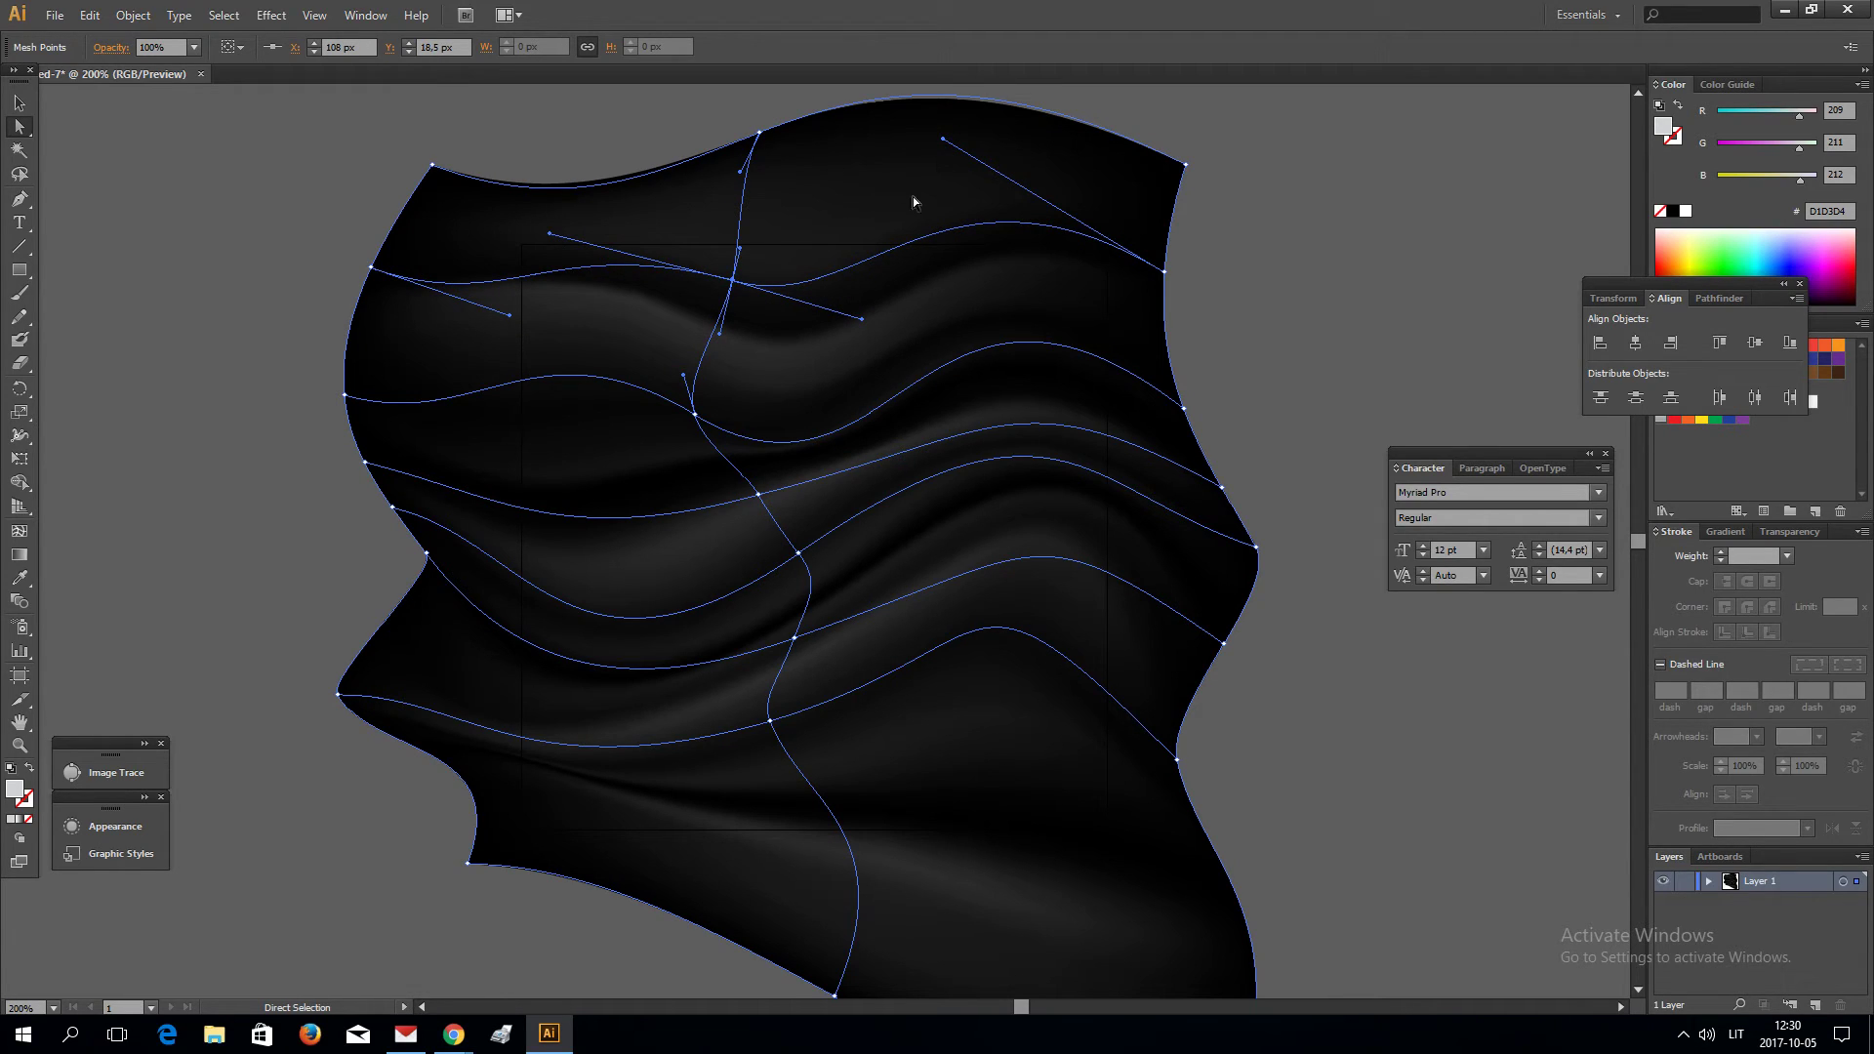
pyautogui.moveTo(868, 318); pyautogui.dragTo(896, 393)
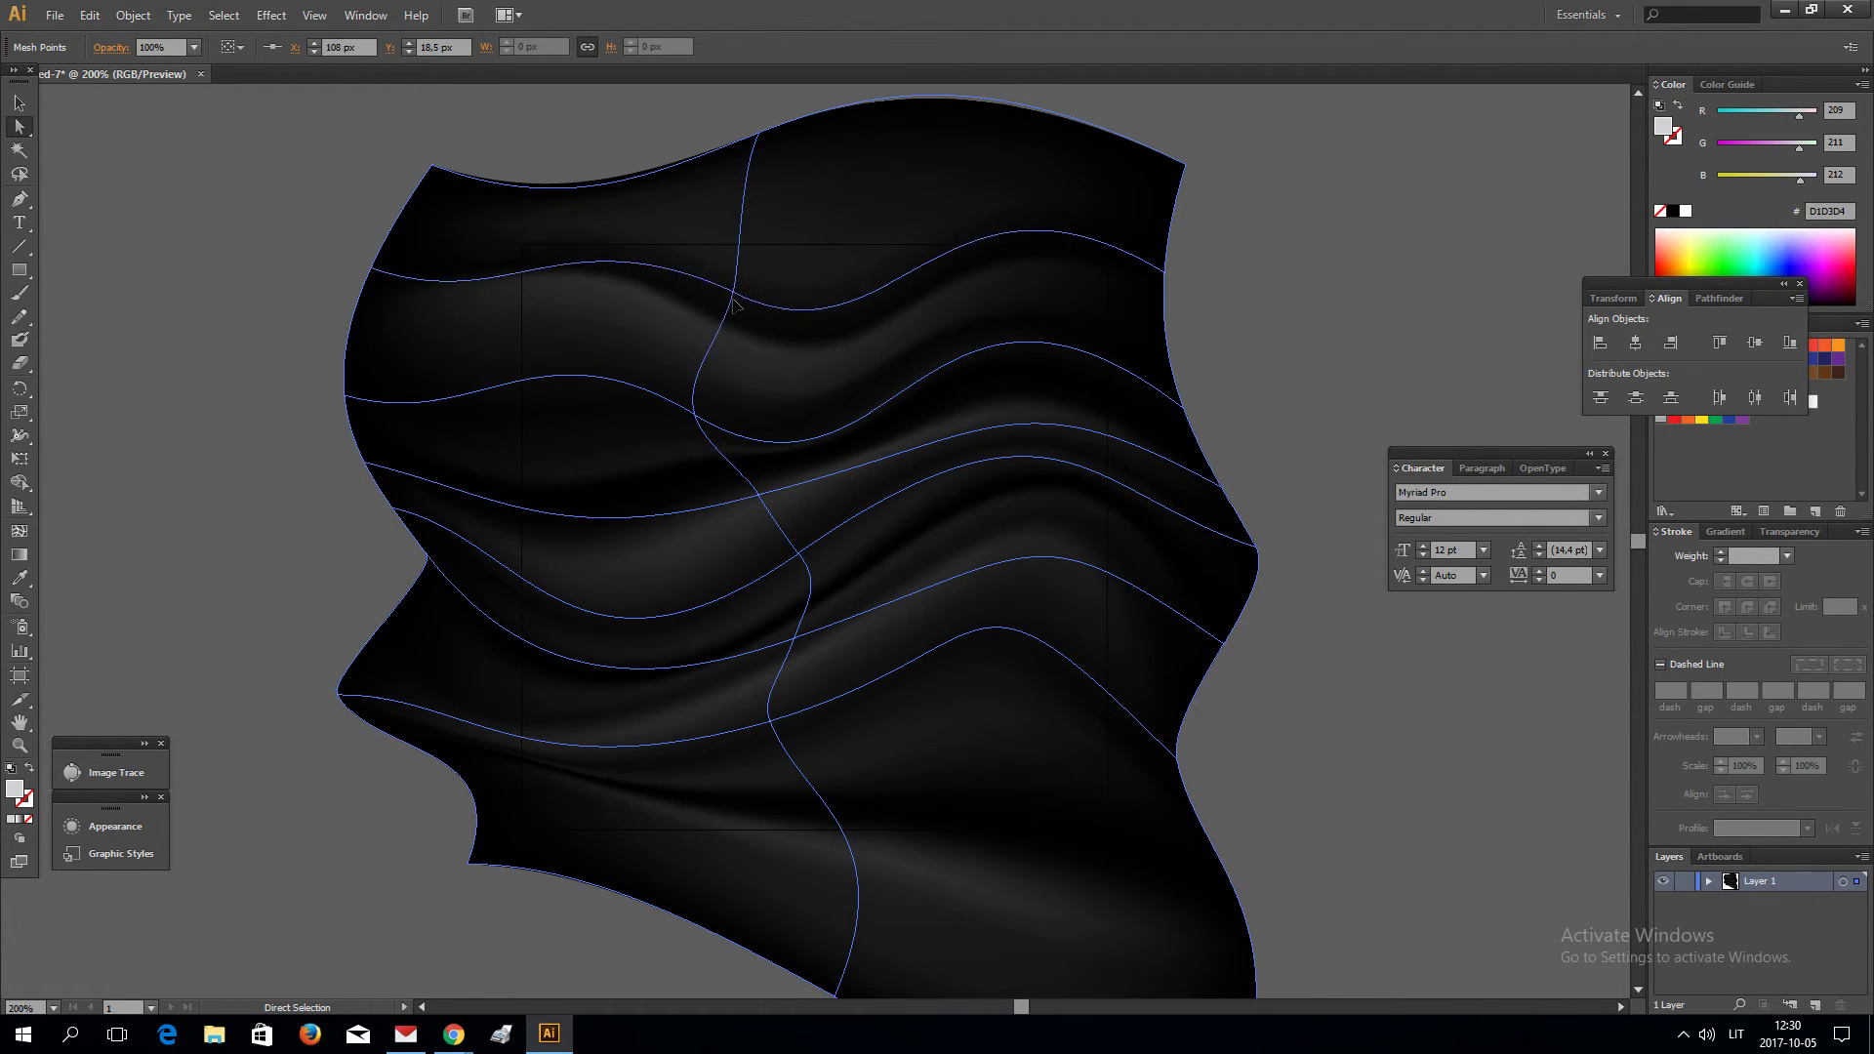
# Step: Draw a 300 × 300 px rectangle aligned to the artboard's top-left corner, over the fabric envelope
pyautogui.click(1282, 392)
pyautogui.hotkey('ctrl', '-')
pyautogui.hotkey('ctrl', '+')
pyautogui.press('v')
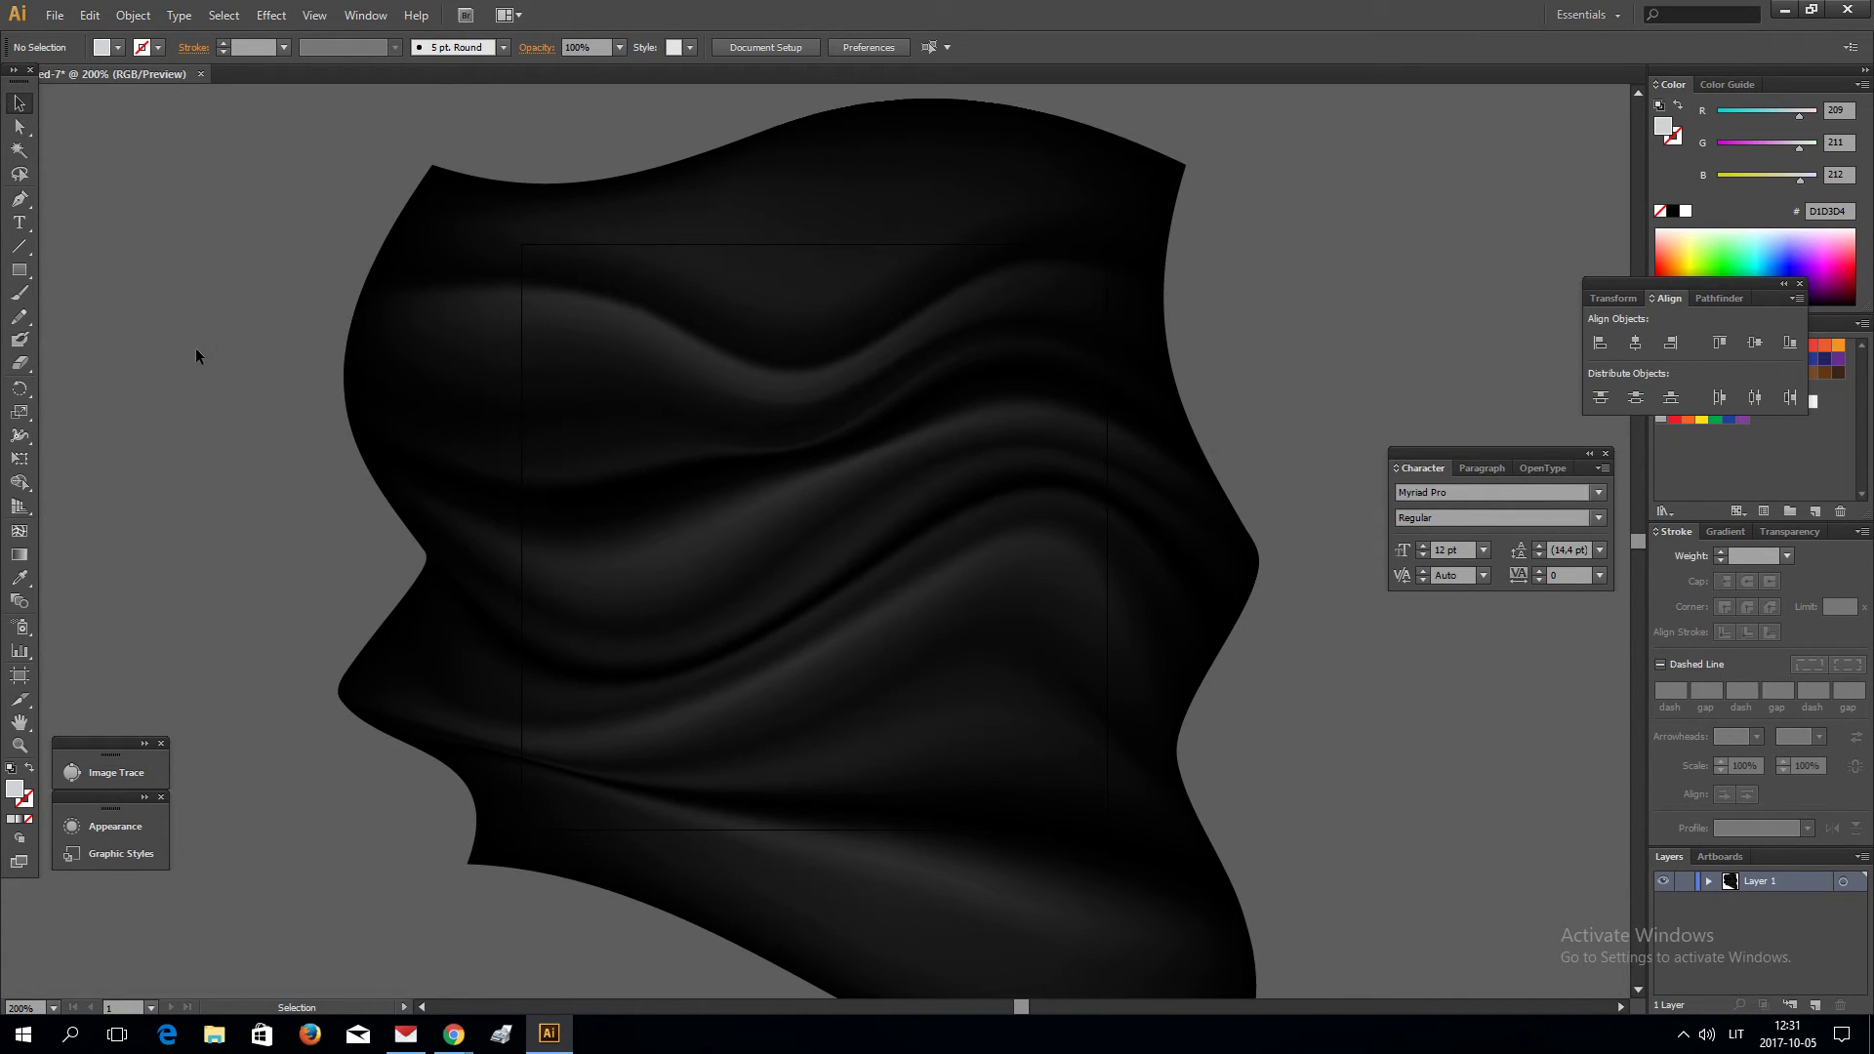
pyautogui.click(19, 270)
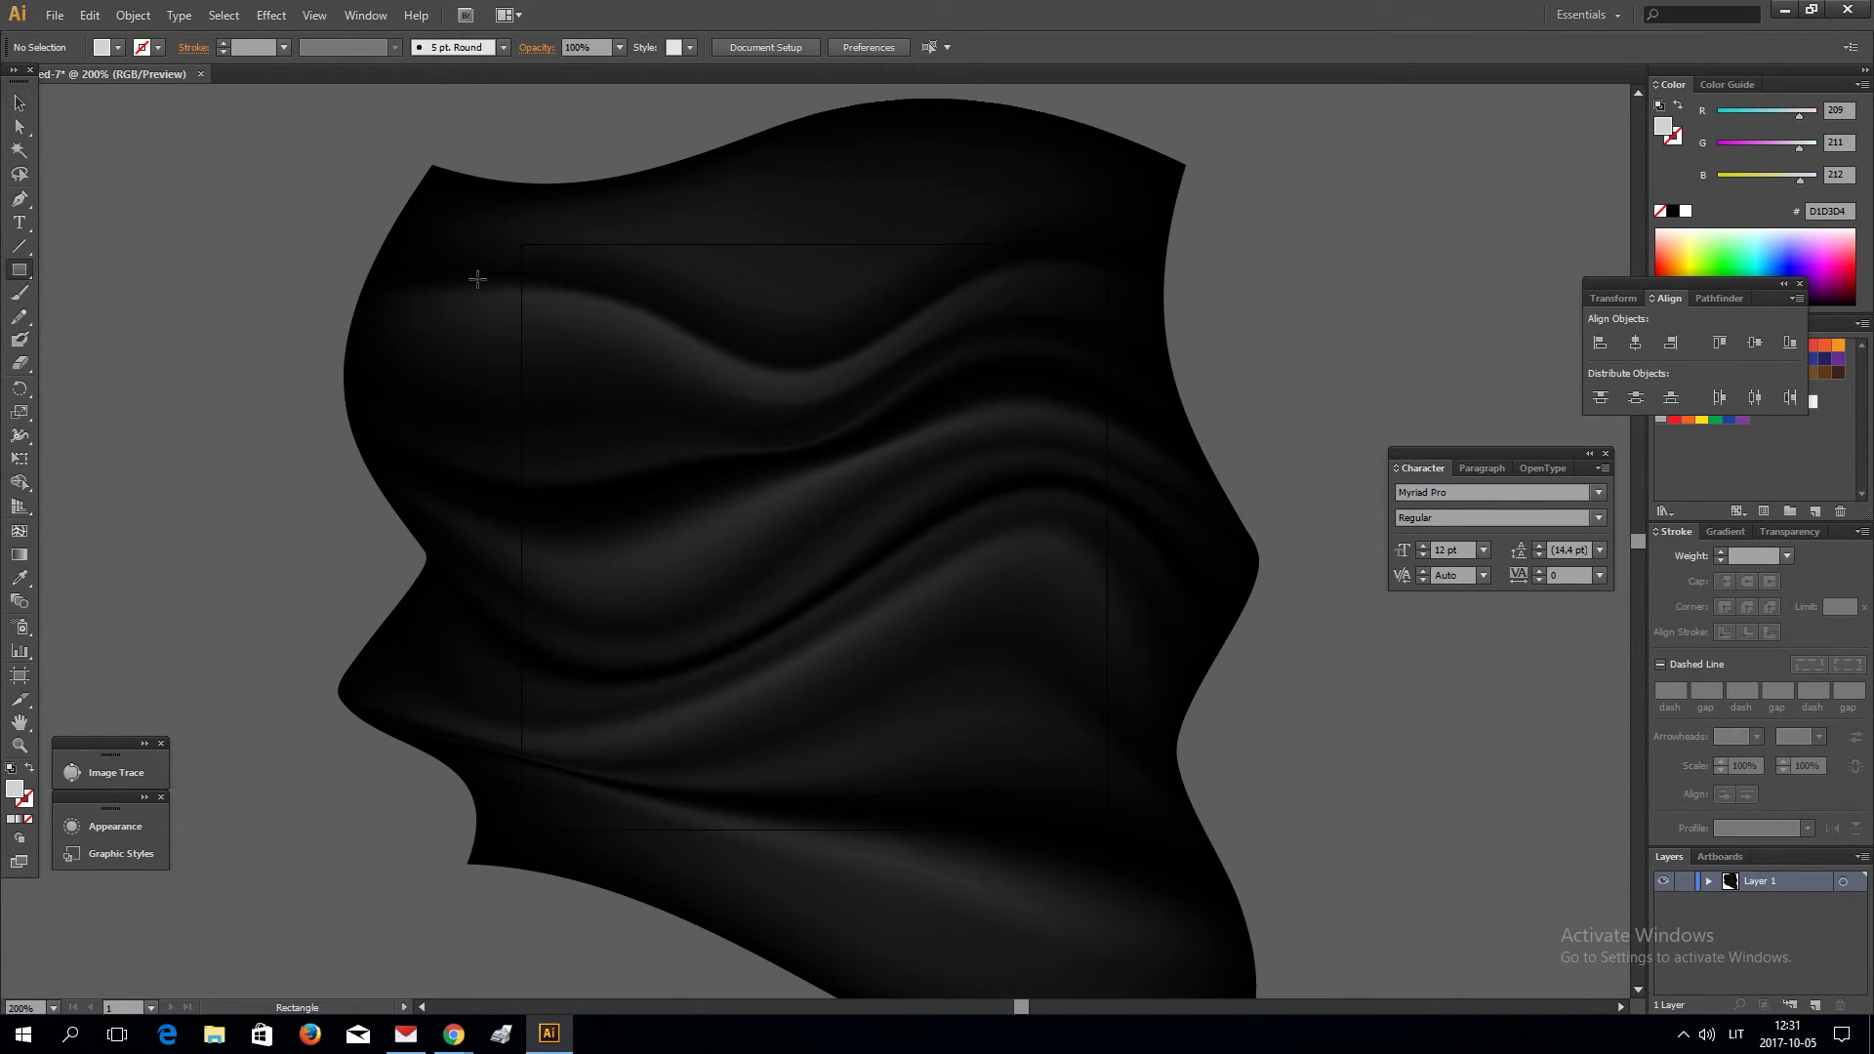
pyautogui.click(523, 244)
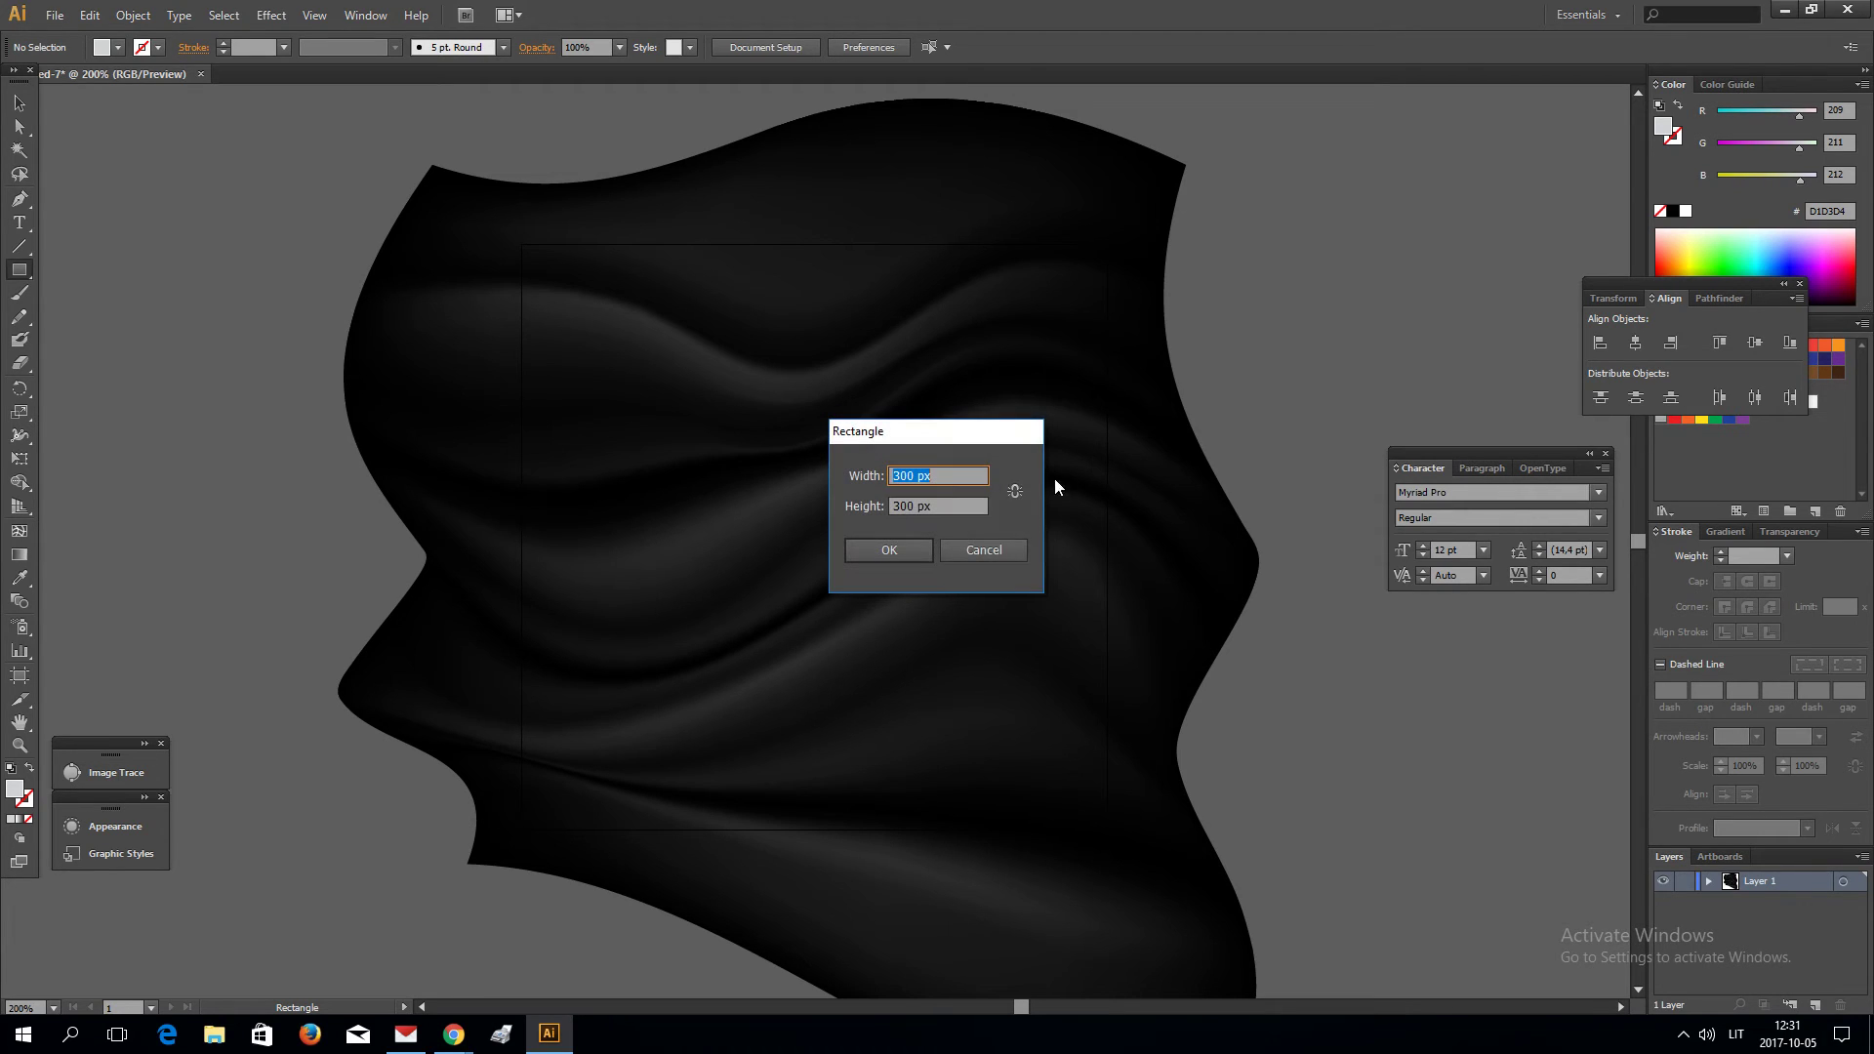
pyautogui.click(916, 548)
# Step: Select the rectangle and fabric together and make a clipping mask that crops the fabric to the artboard
pyautogui.press('v')
pyautogui.hotkey('ctrl', 'a')
pyautogui.rightClick(958, 649)
pyautogui.click(1025, 772)
pyautogui.click(1358, 783)
# Step: Examine the folds and edges of the clipped fabric background at several magnifications
pyautogui.hotkey('ctrl', '1')
pyautogui.hotkey('ctrl', '+')
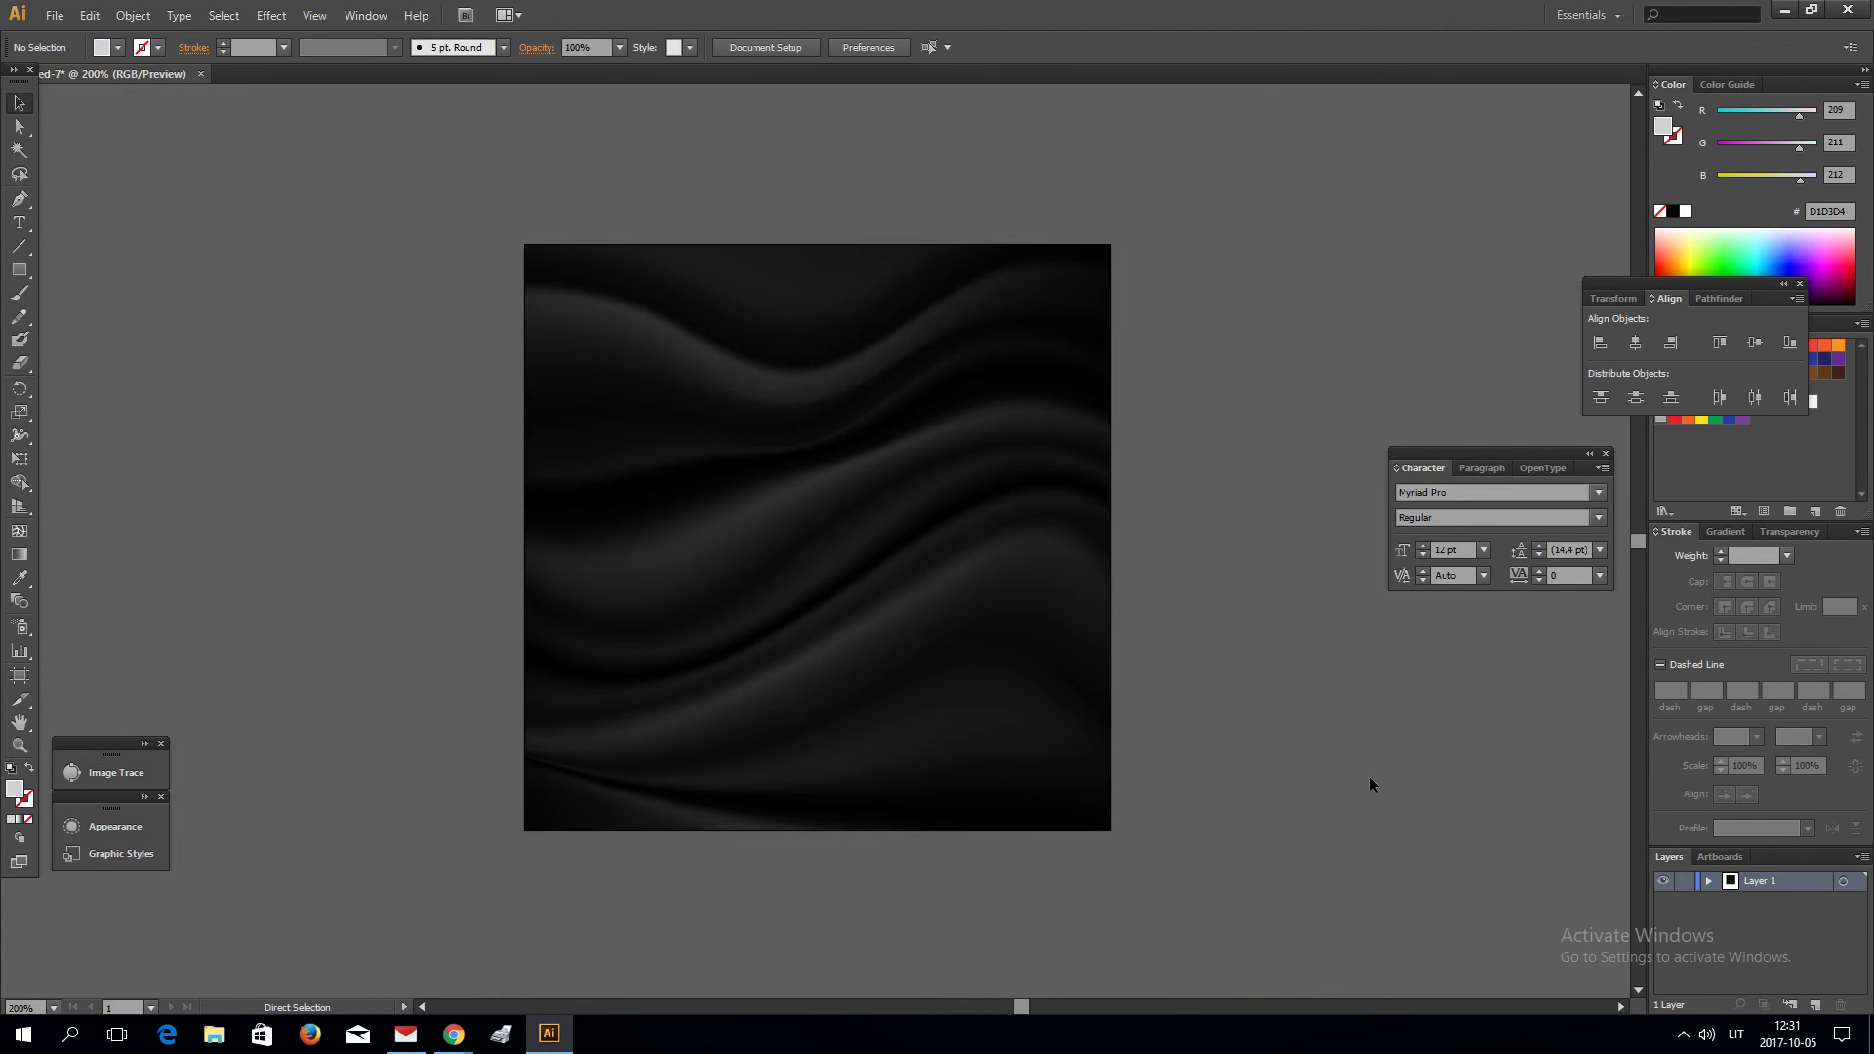
pyautogui.click(1005, 629)
pyautogui.click(1182, 689)
pyautogui.click(1045, 573)
pyautogui.click(1200, 598)
pyautogui.hotkey('ctrl', '+')
pyautogui.hotkey('ctrl', '-')
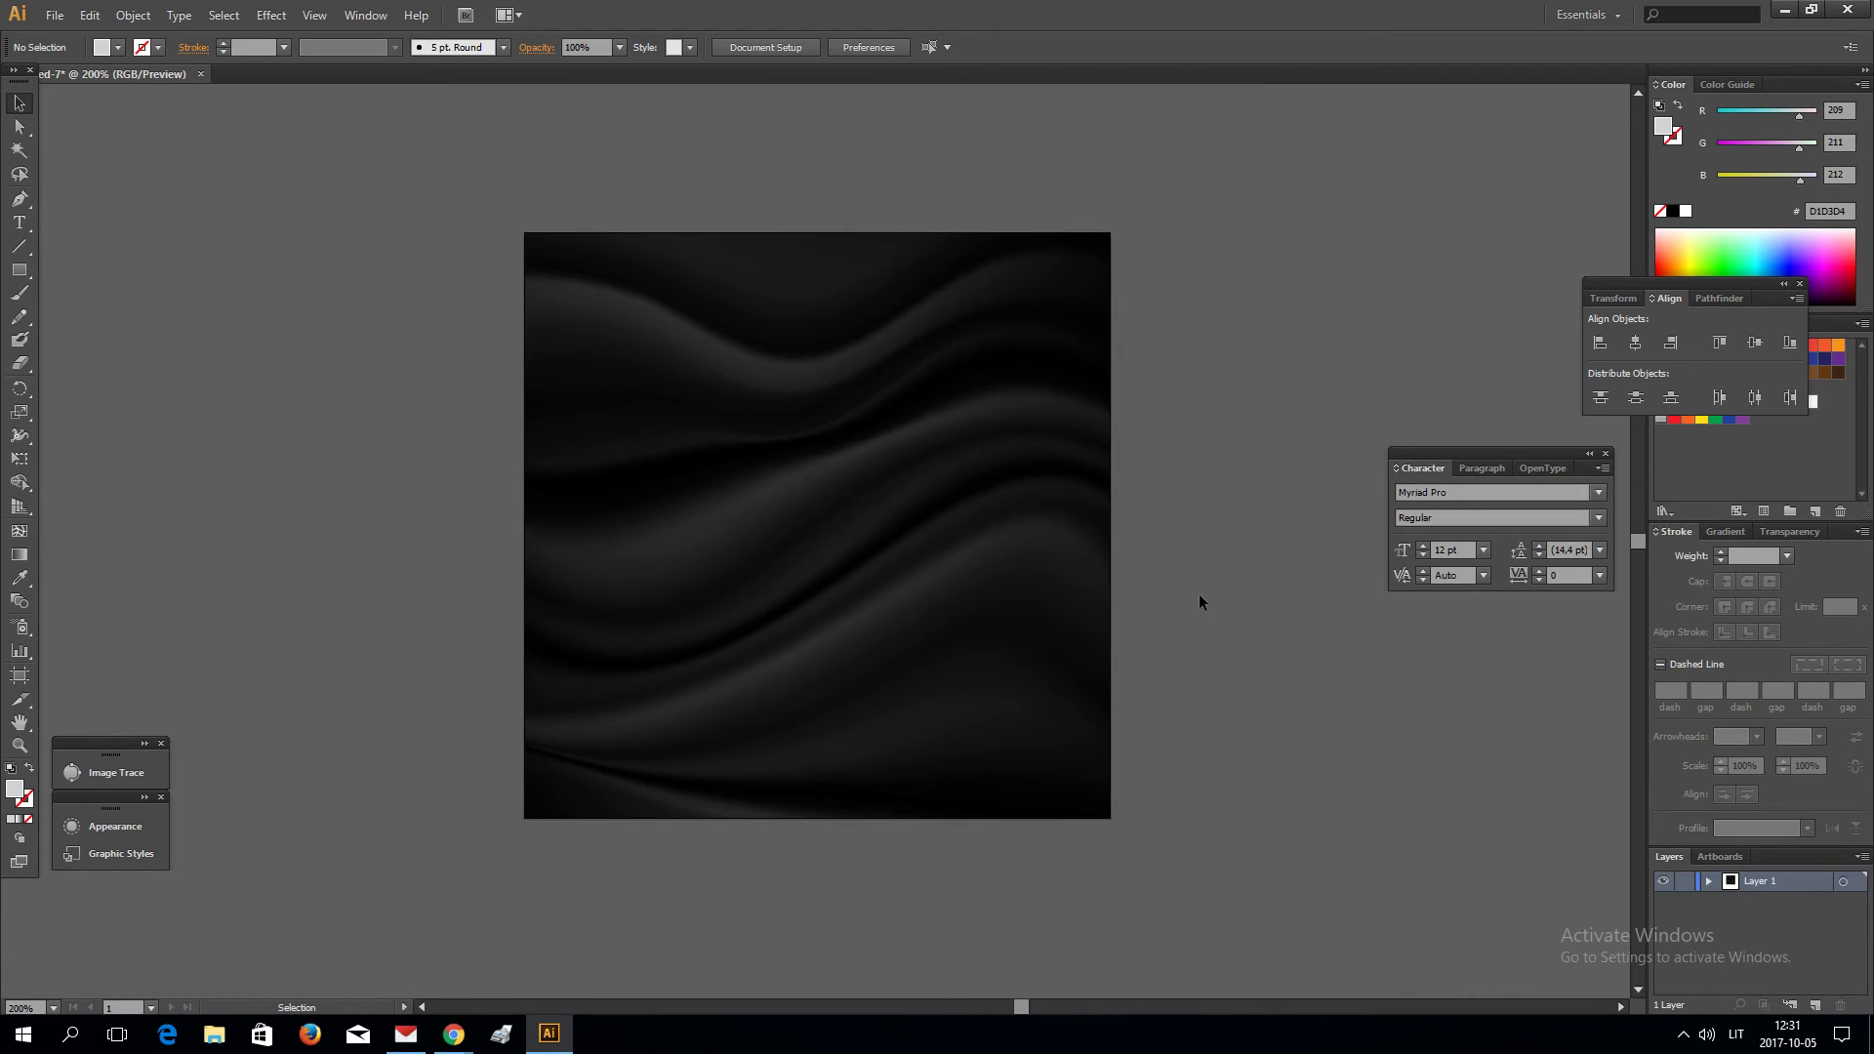
pyautogui.hotkey('ctrl', '+')
pyautogui.hotkey('ctrl', '-')
pyautogui.hotkey('ctrl', '-')
# Step: Recolor the clipped fabric with Adjust Color Balance in RGB, setting Red to 22%, Green to 0% and Blue to -10%, and deselect it
pyautogui.click(912, 401)
pyautogui.click(133, 15)
pyautogui.moveTo(99, 12)
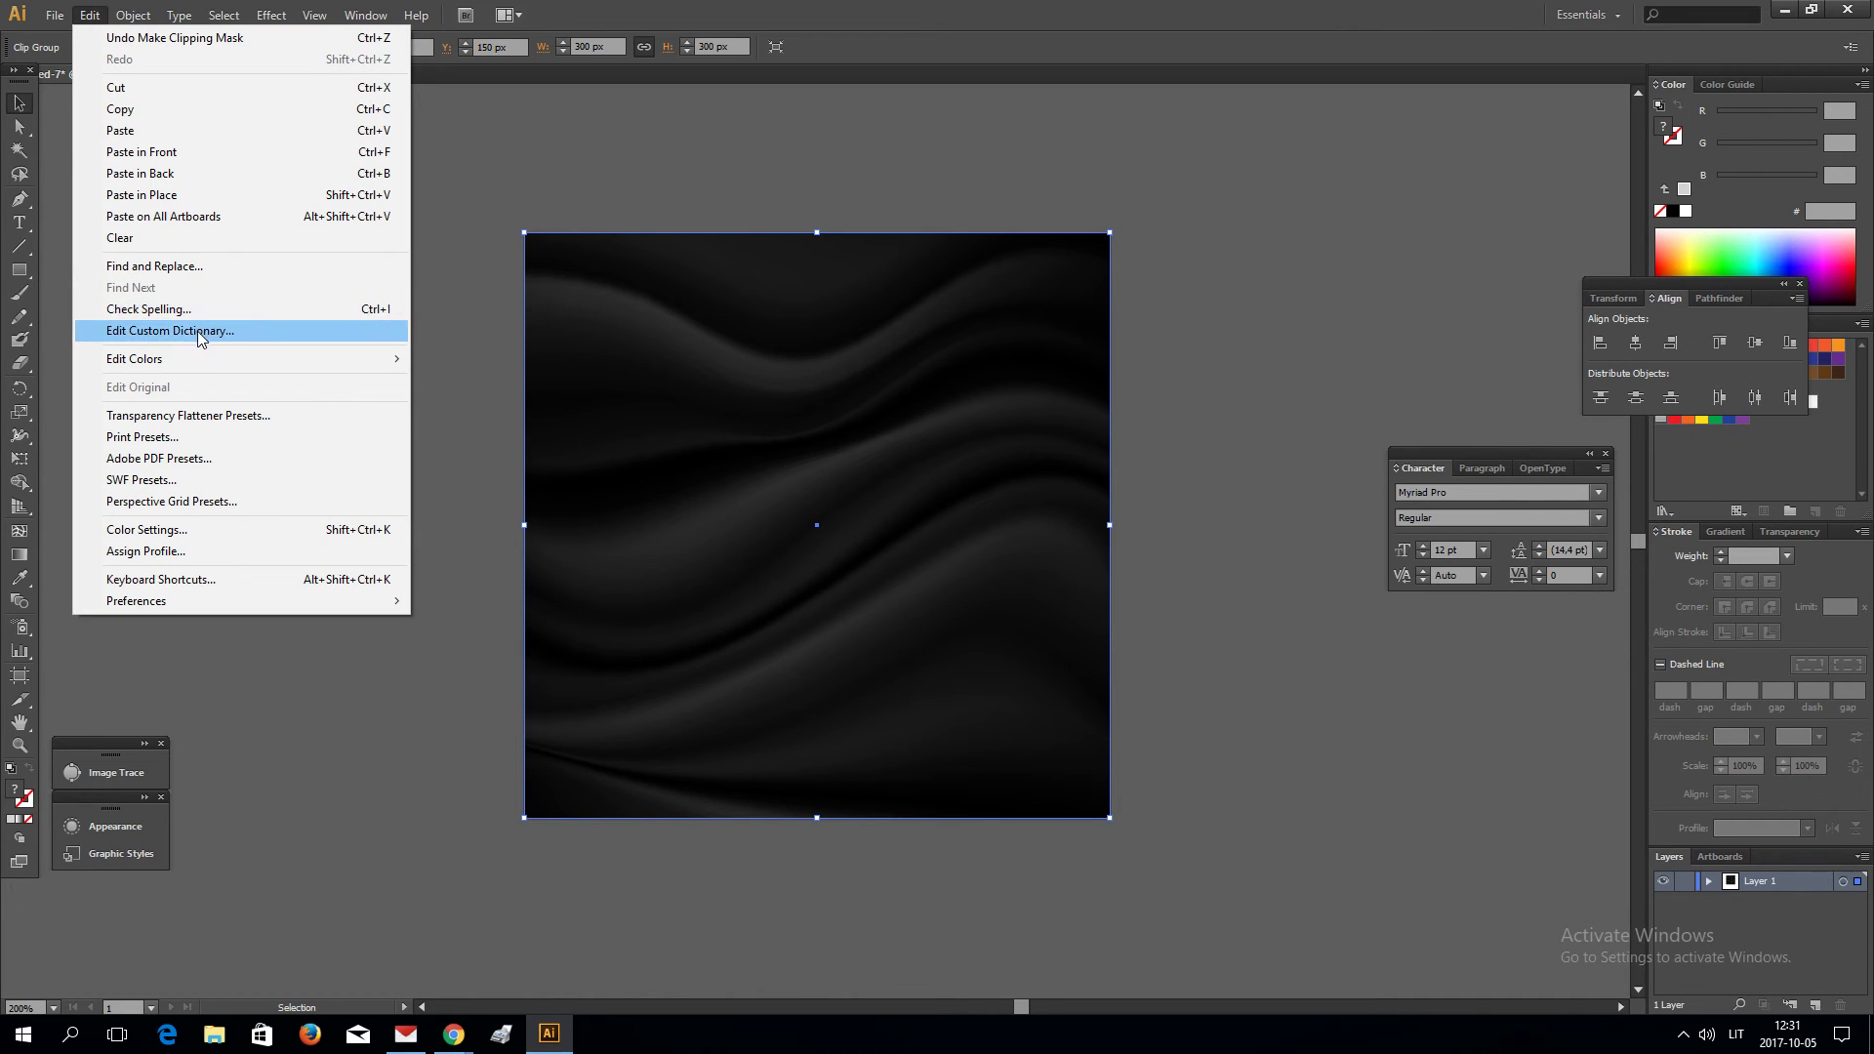
pyautogui.moveTo(361, 358)
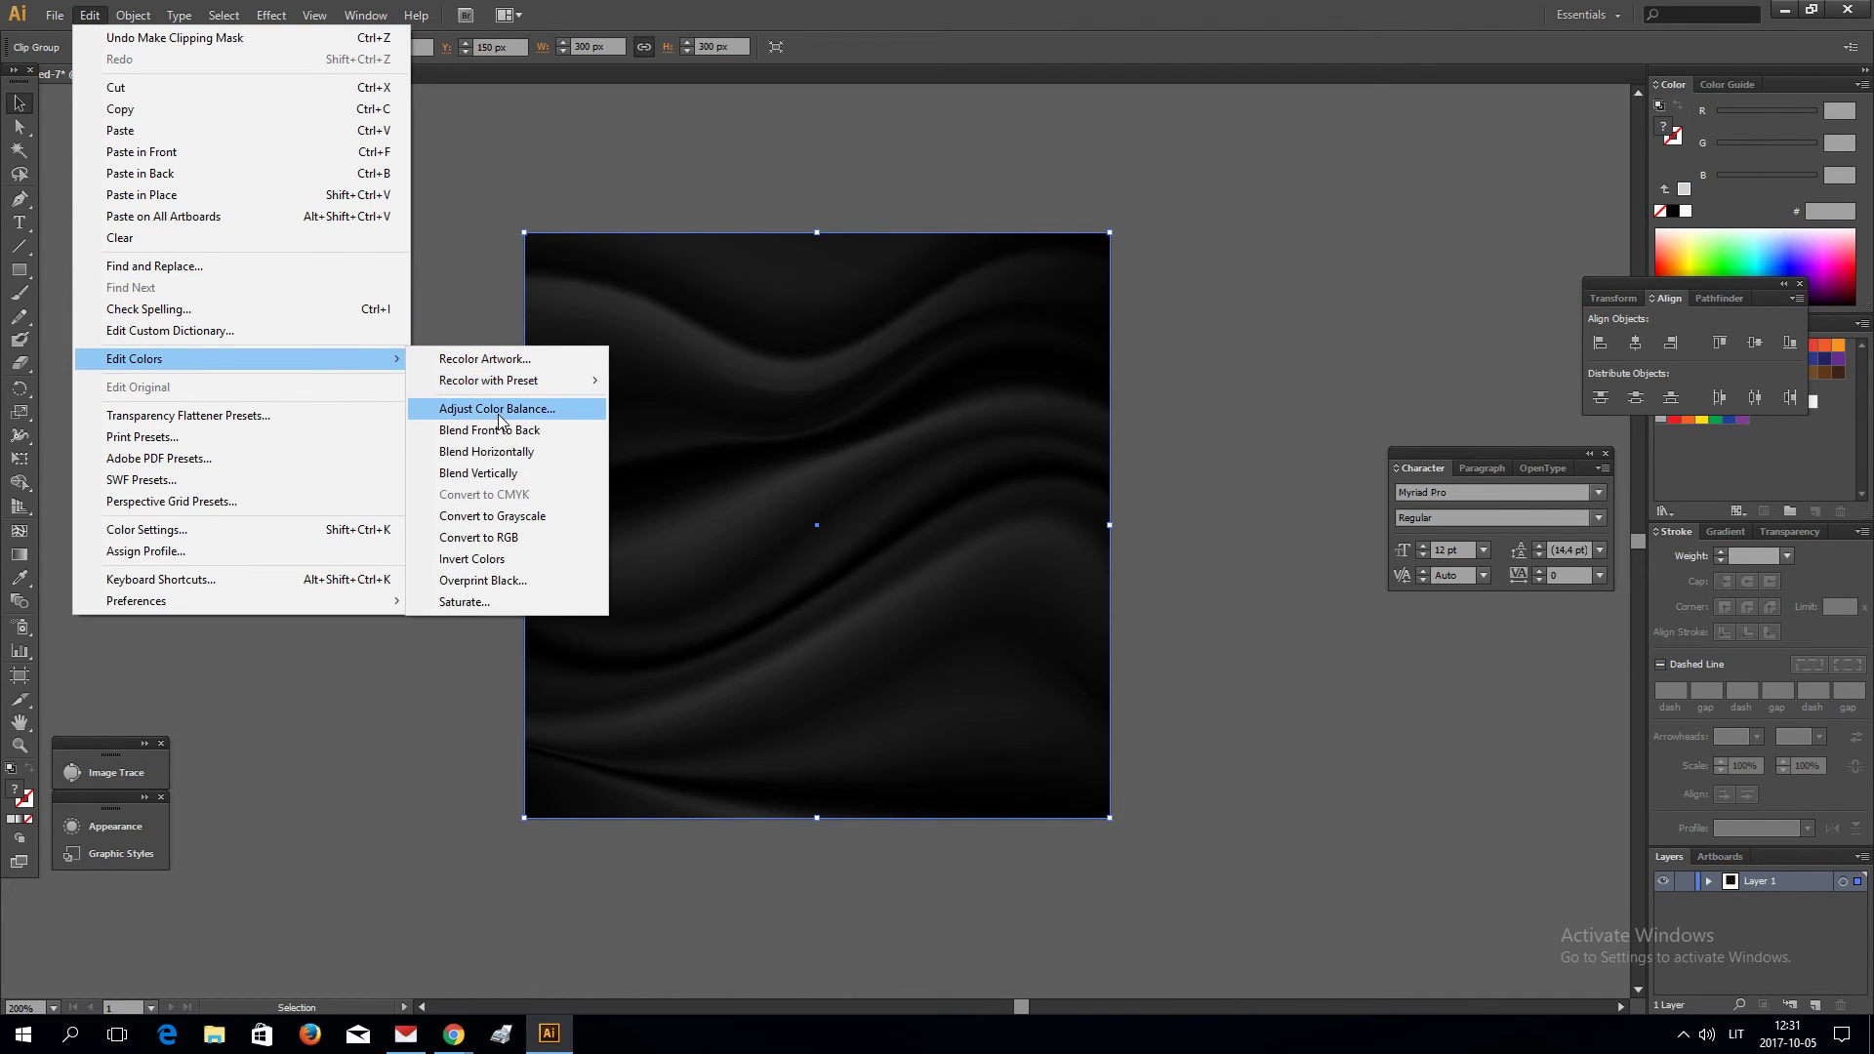
pyautogui.click(493, 406)
pyautogui.click(1288, 417)
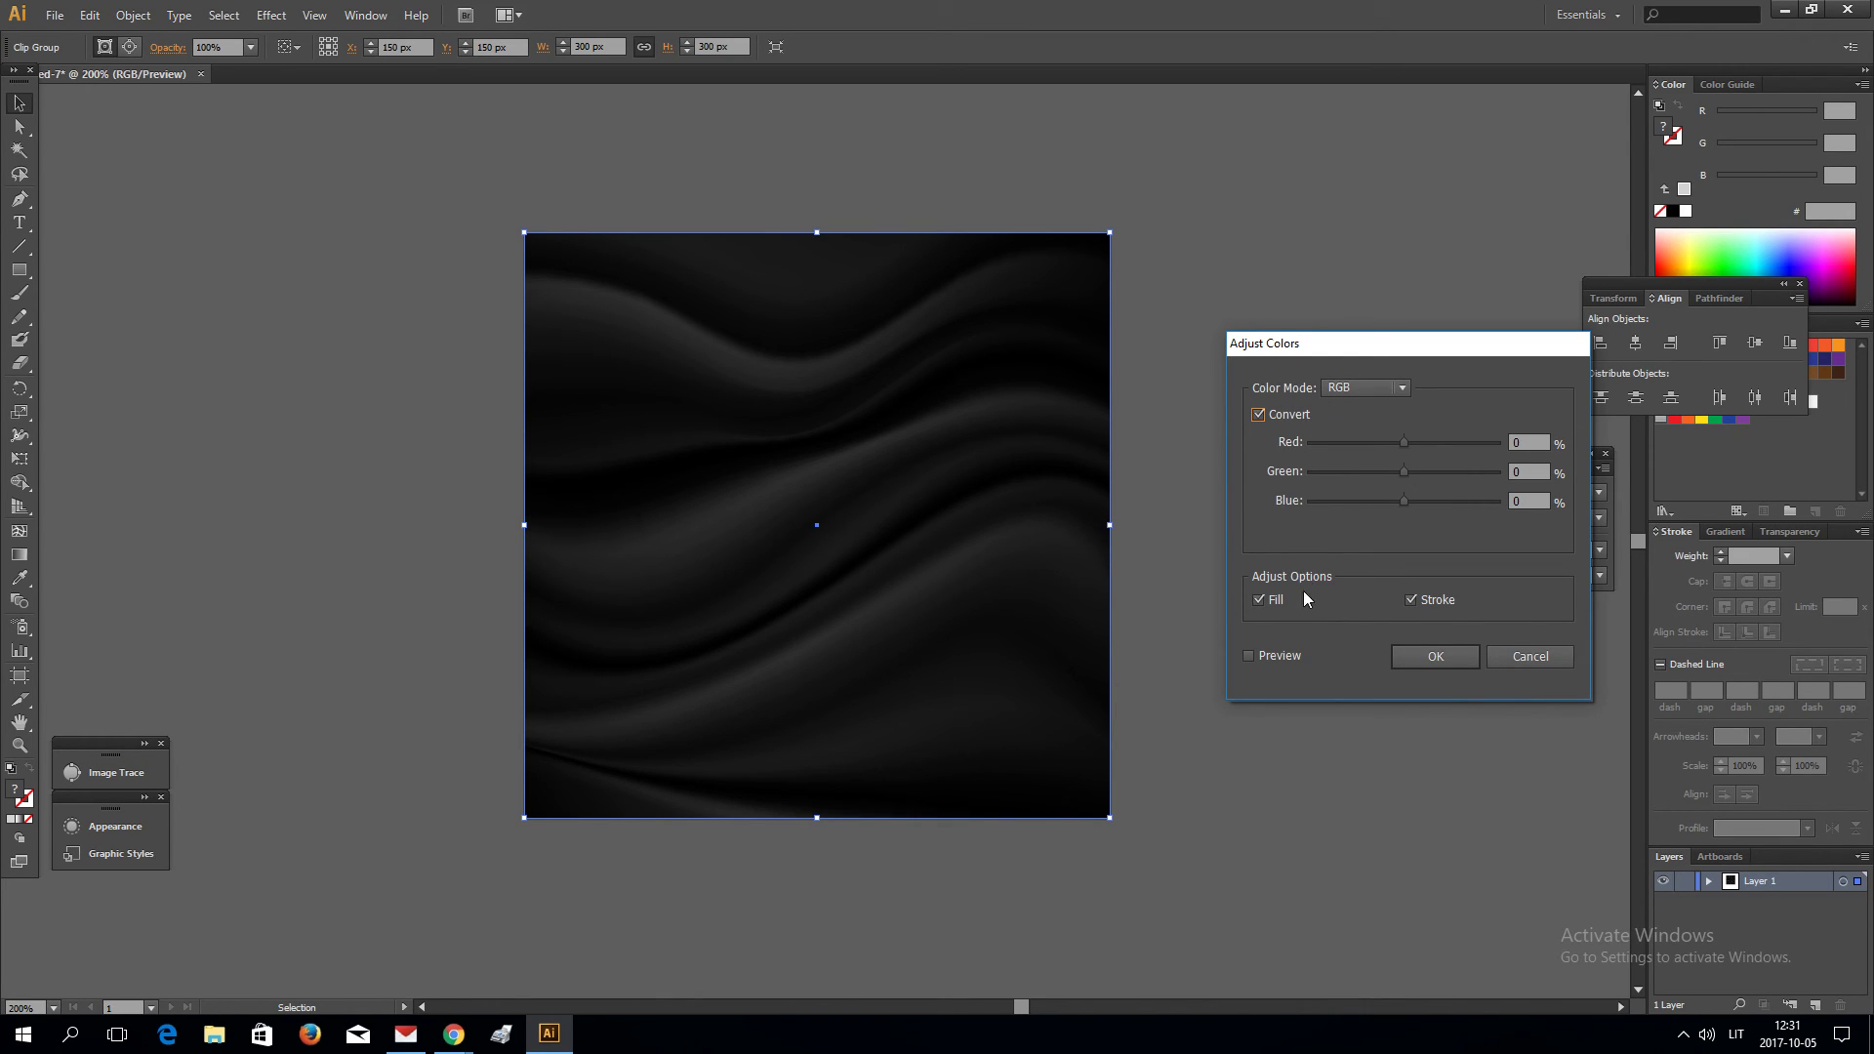
pyautogui.click(1427, 501)
pyautogui.click(1398, 472)
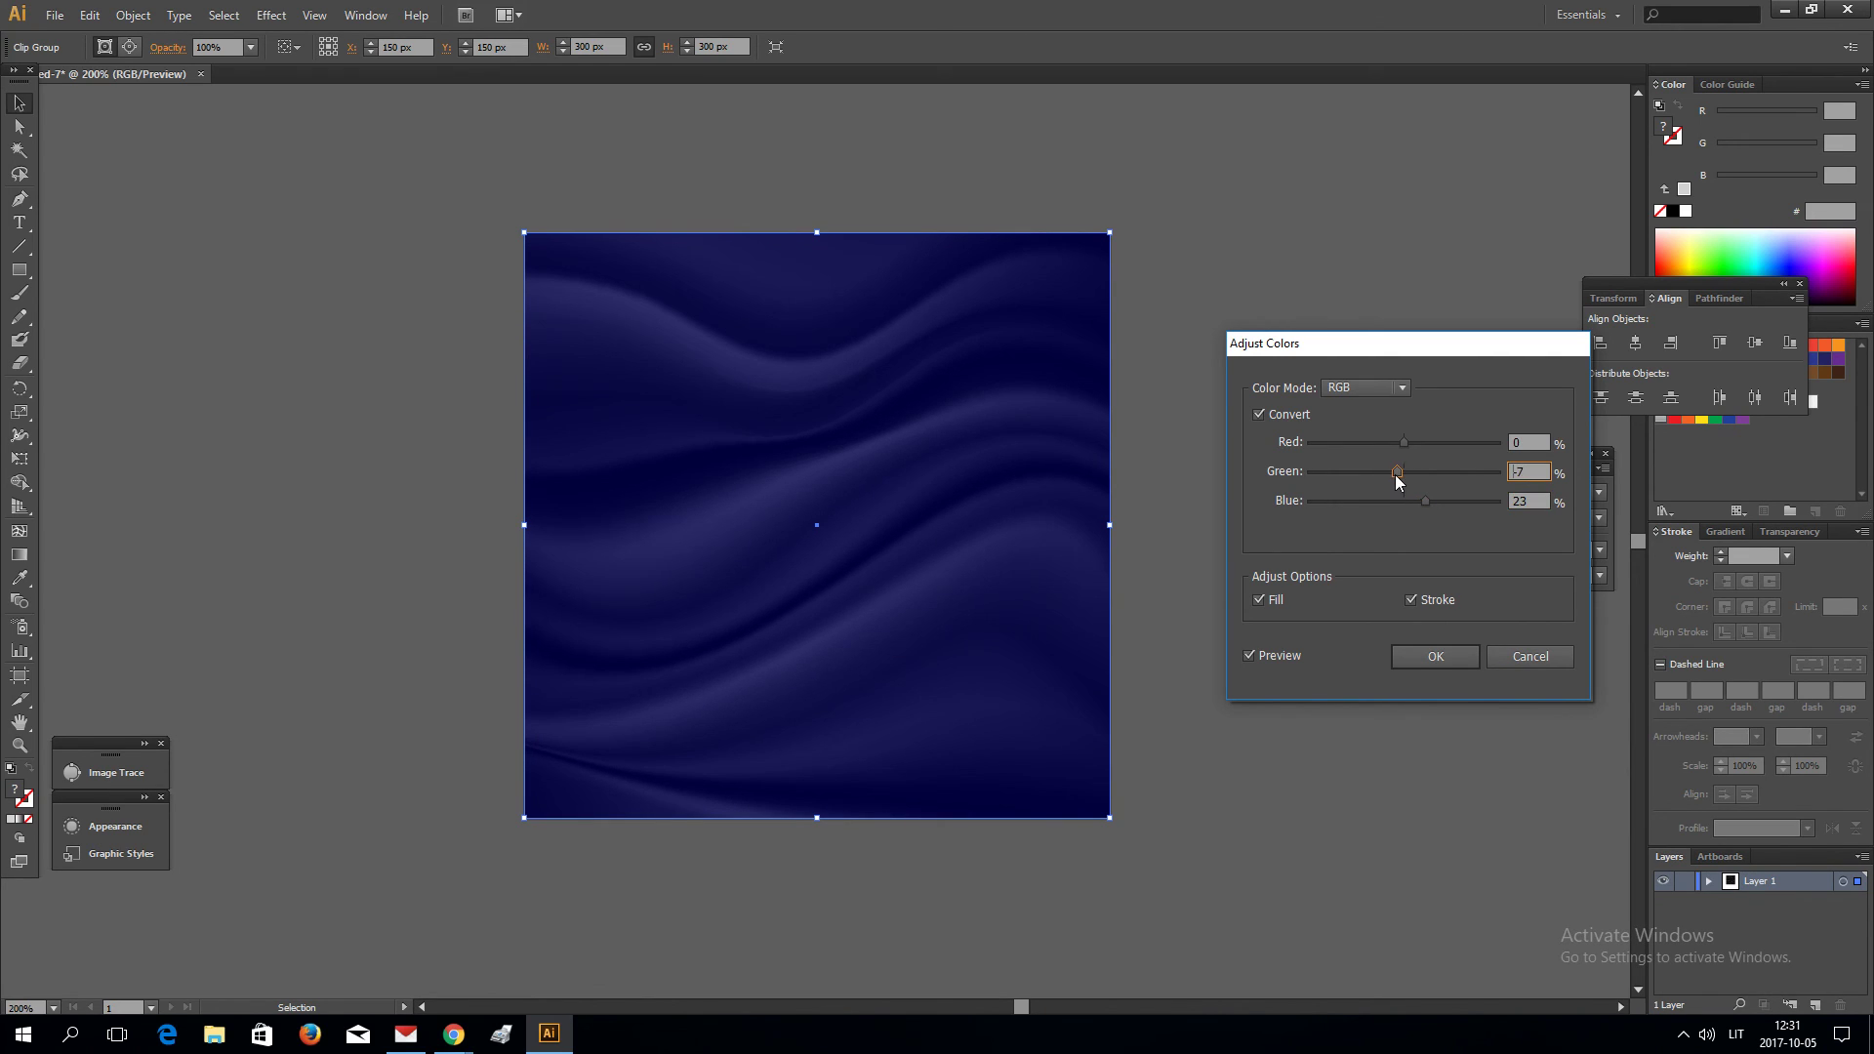
pyautogui.moveTo(1401, 441); pyautogui.dragTo(1395, 509)
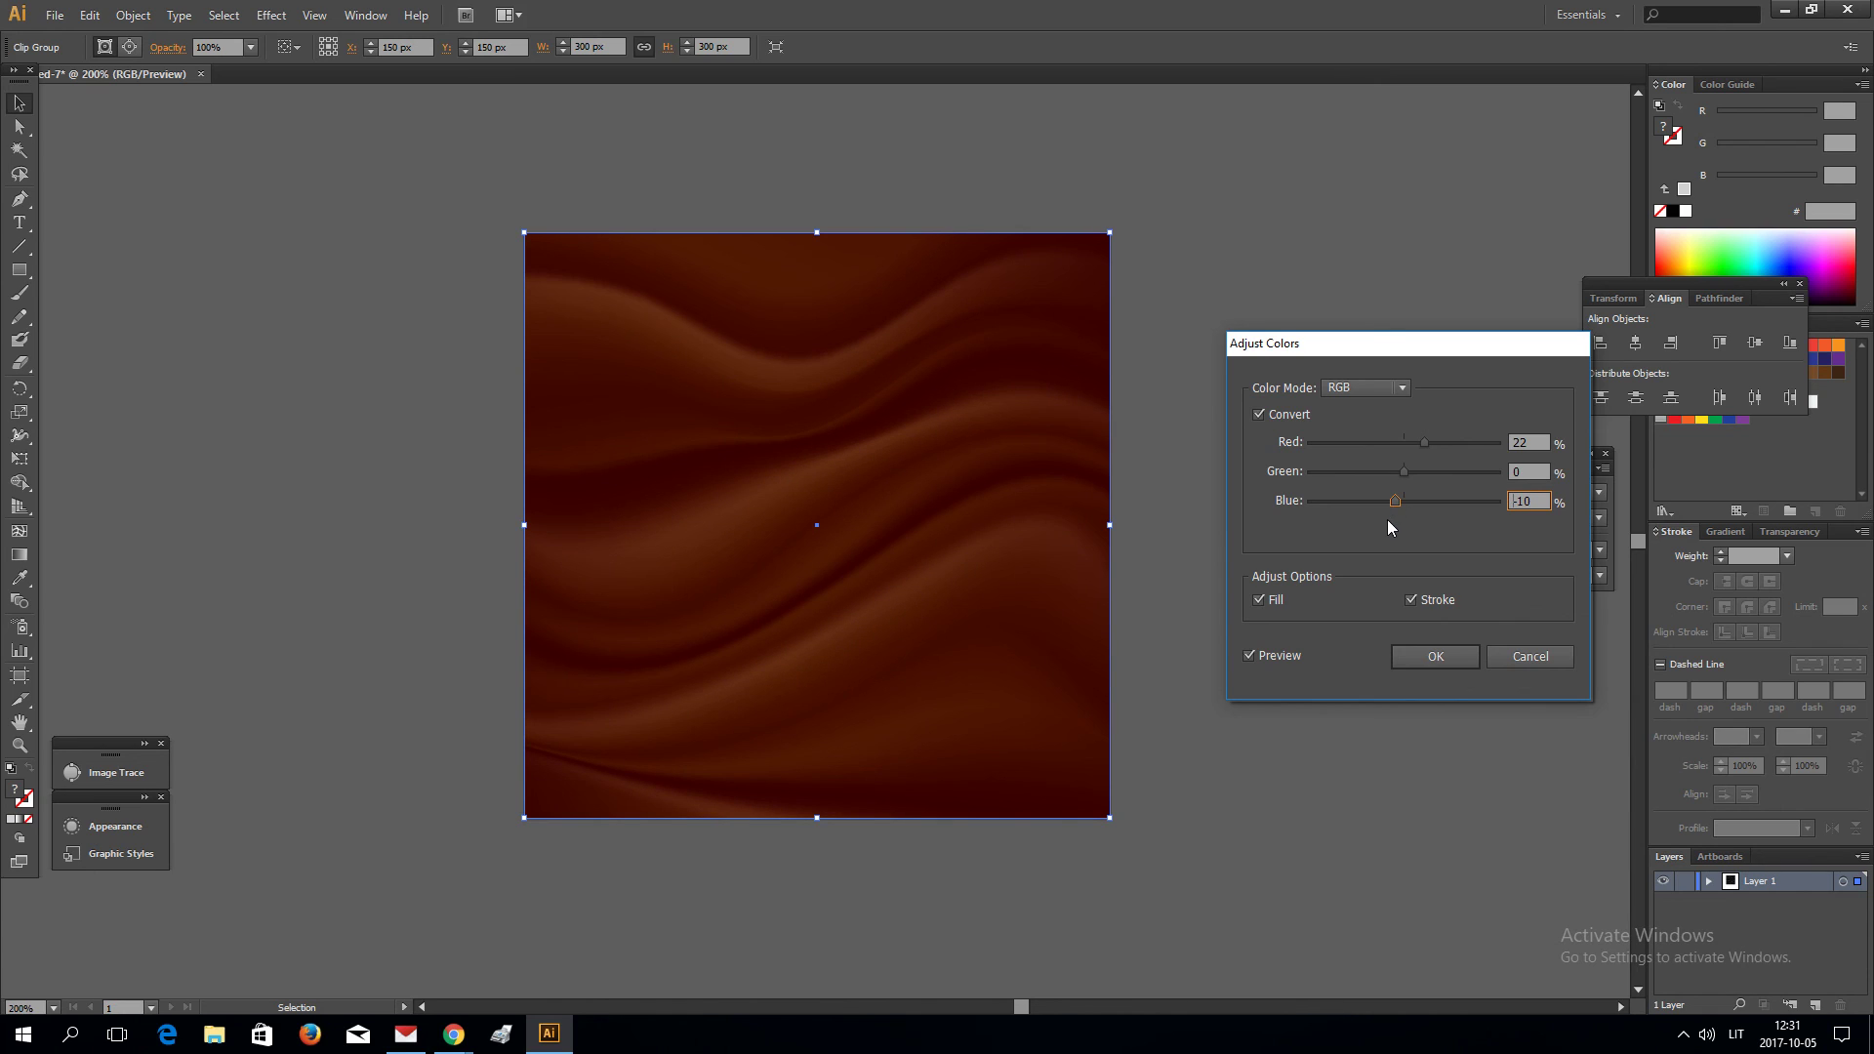
pyautogui.click(1433, 657)
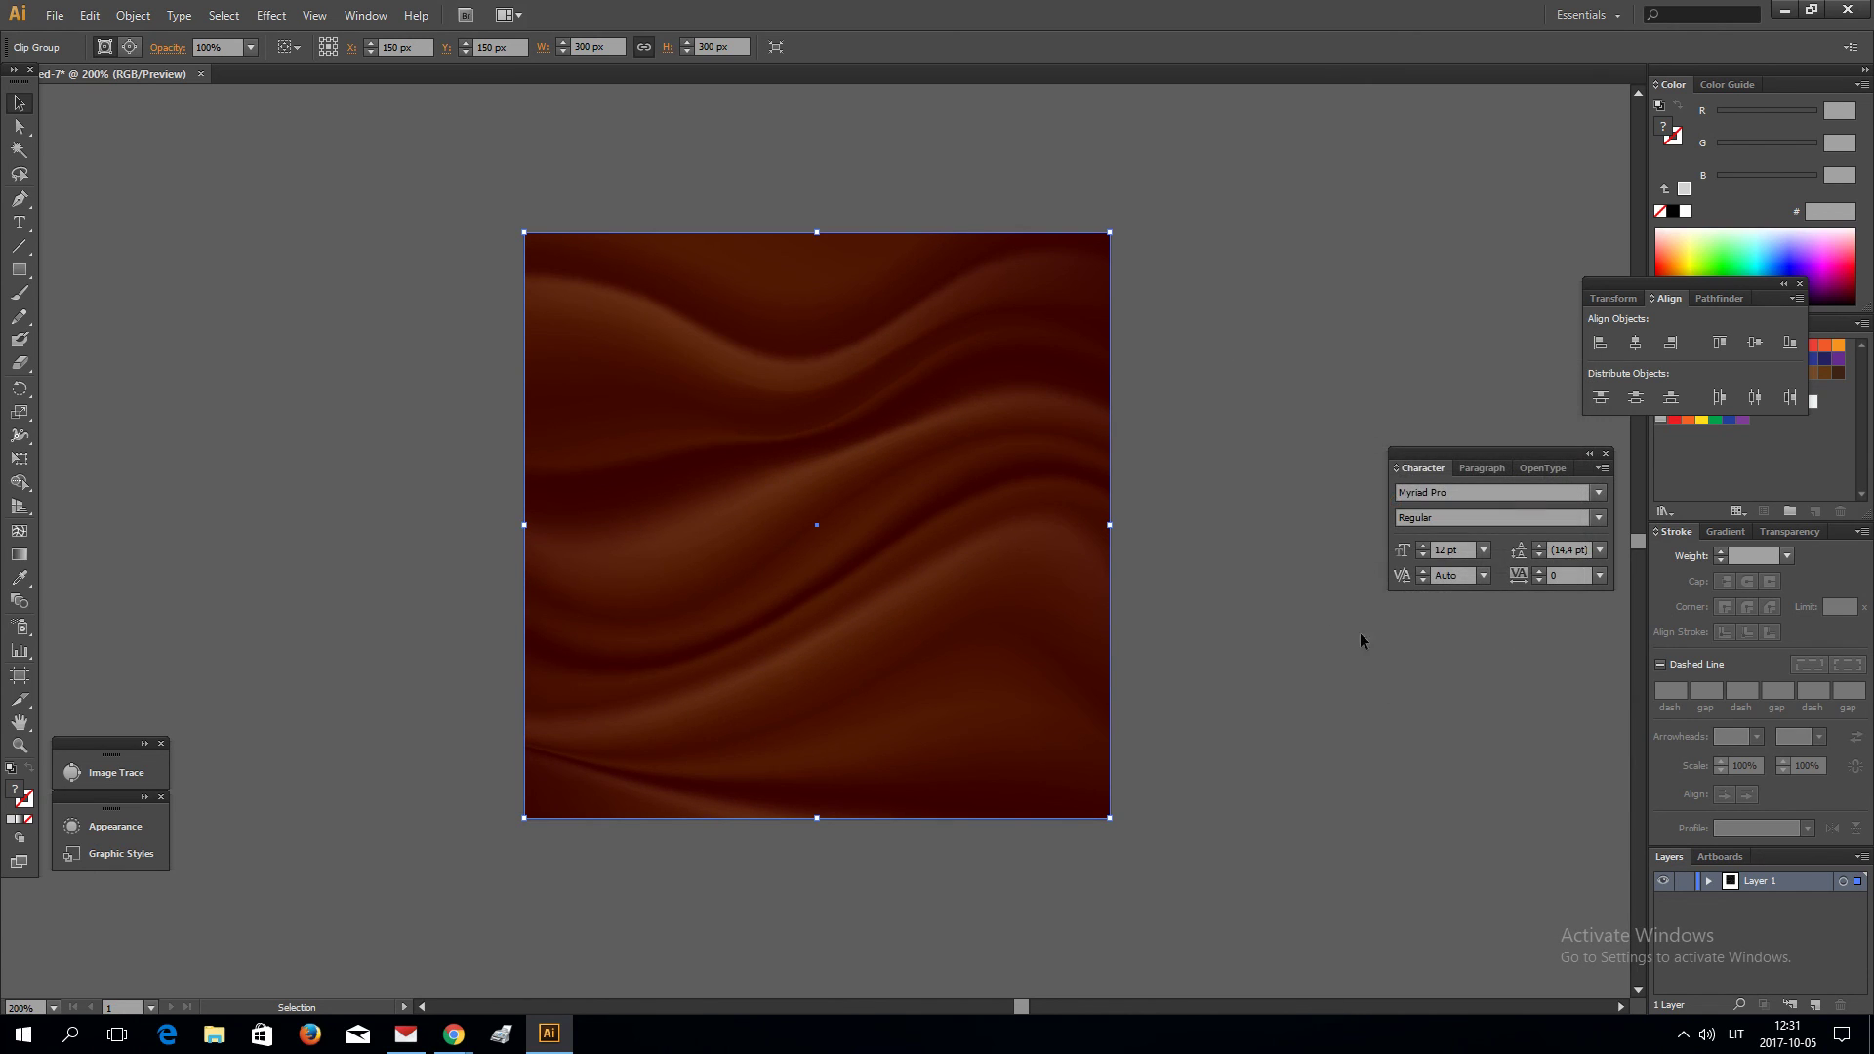
pyautogui.hotkey('ctrl', '-')
pyautogui.hotkey('ctrl', '-')
pyautogui.click(1210, 553)
pyautogui.hotkey('ctrl', '+')
pyautogui.hotkey('ctrl', '+')
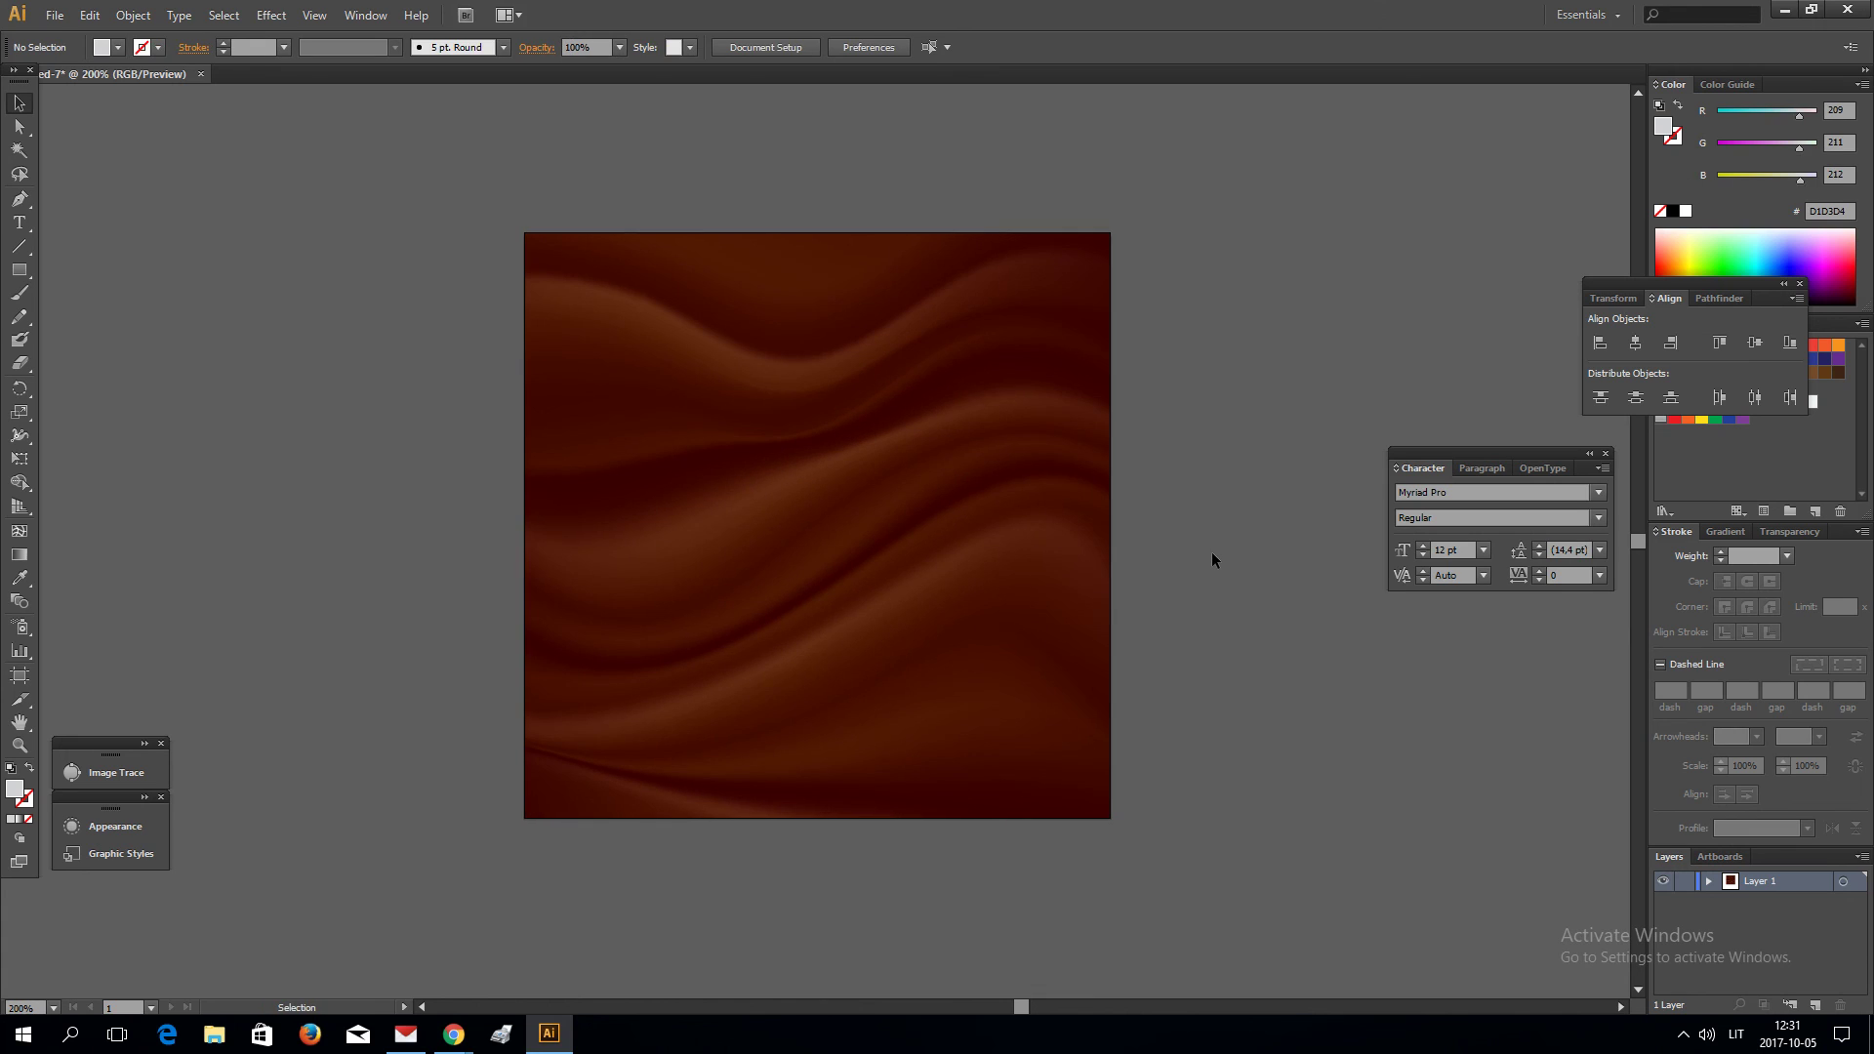